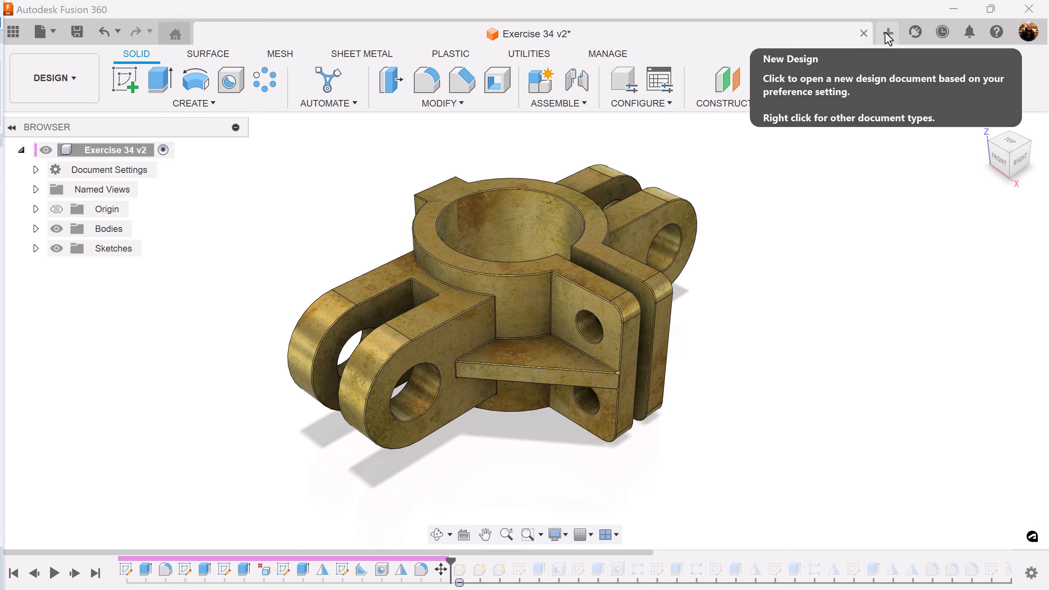
Create a new design and add an active internal standard component named Component1 under the root
click(885, 31)
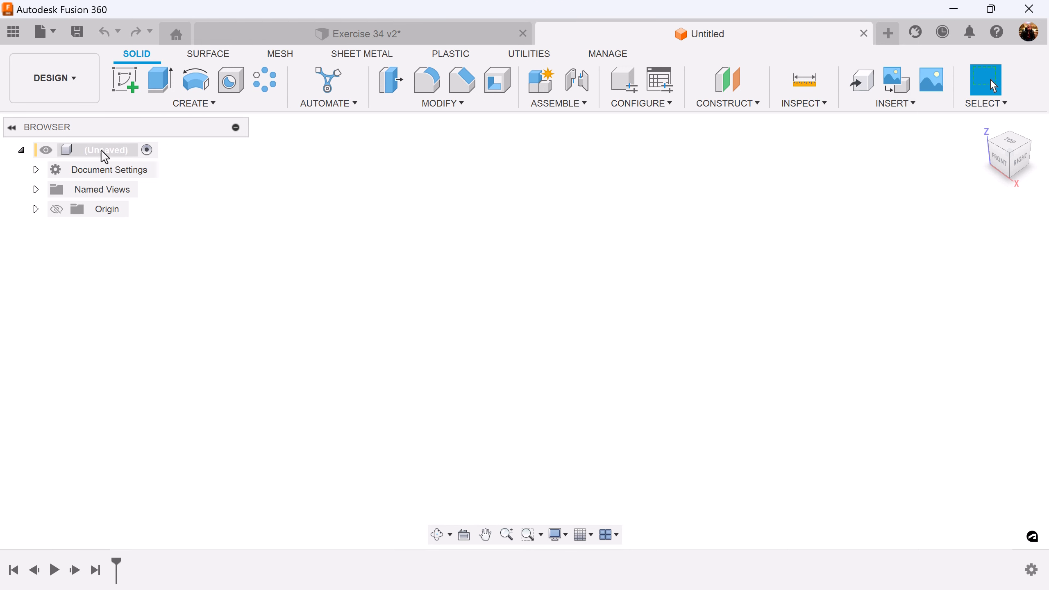
right_click(103, 153)
click(177, 163)
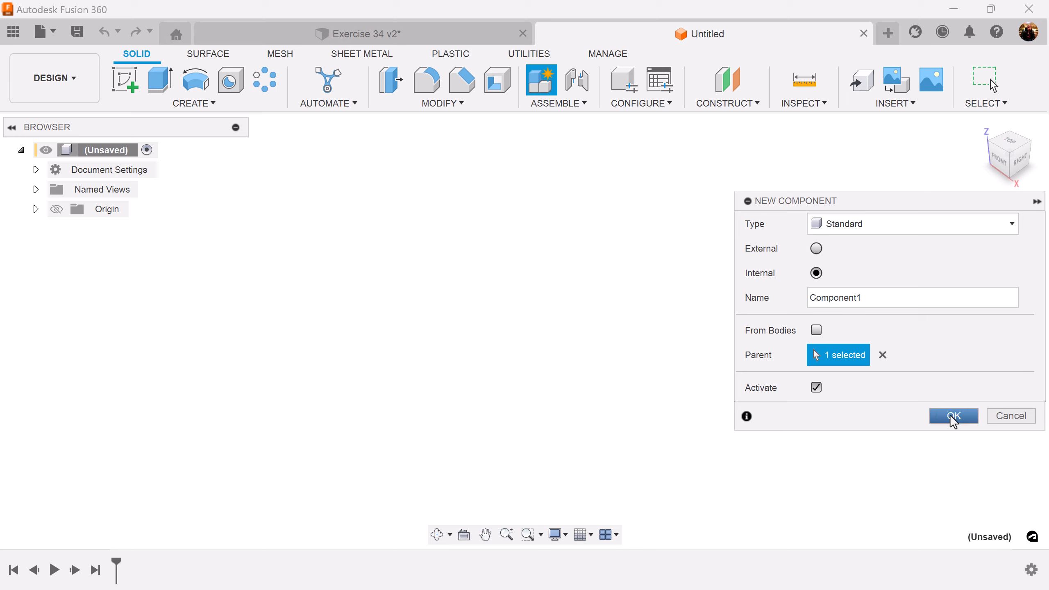
click(953, 418)
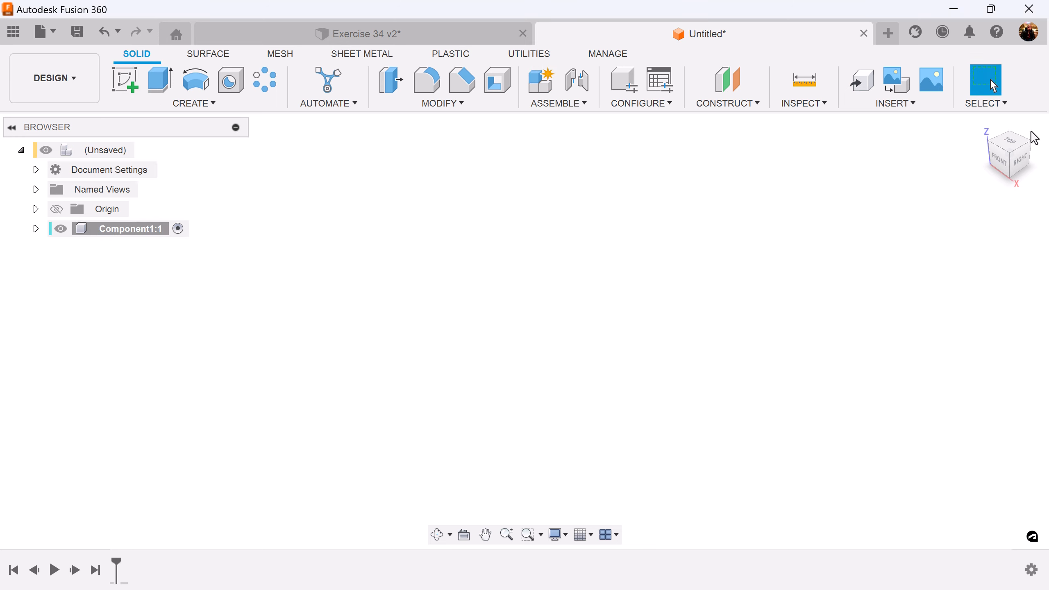
Start a sketch on the horizontal XY origin plane, viewed from the top
click(1010, 143)
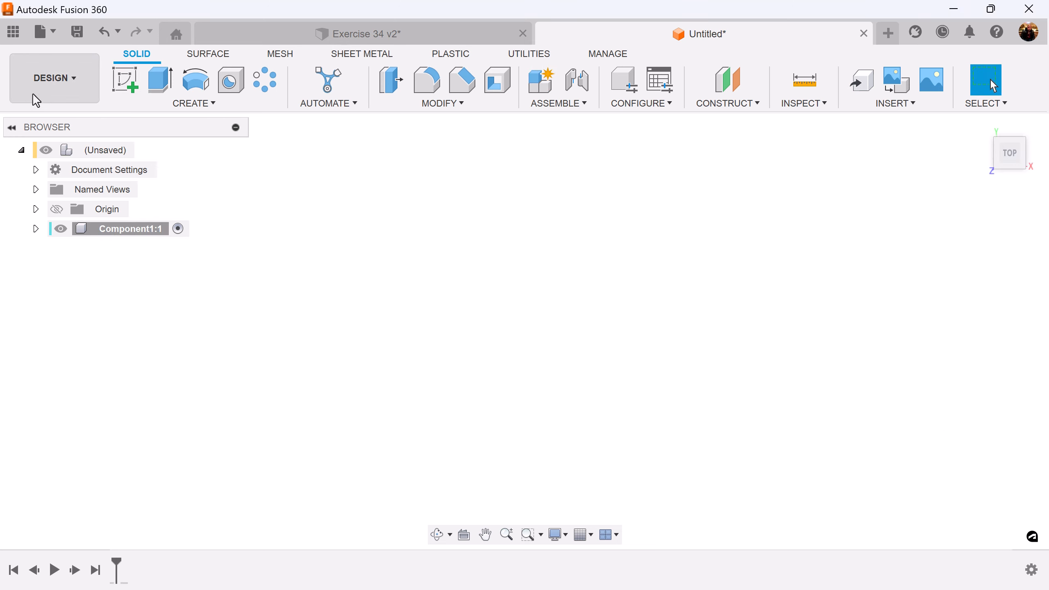
click(124, 79)
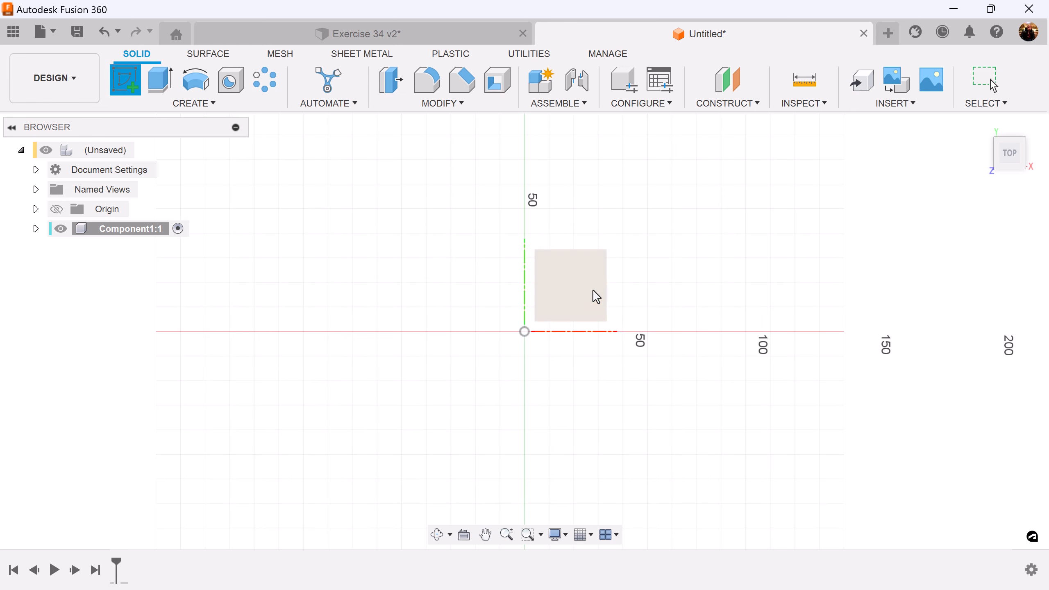
click(567, 286)
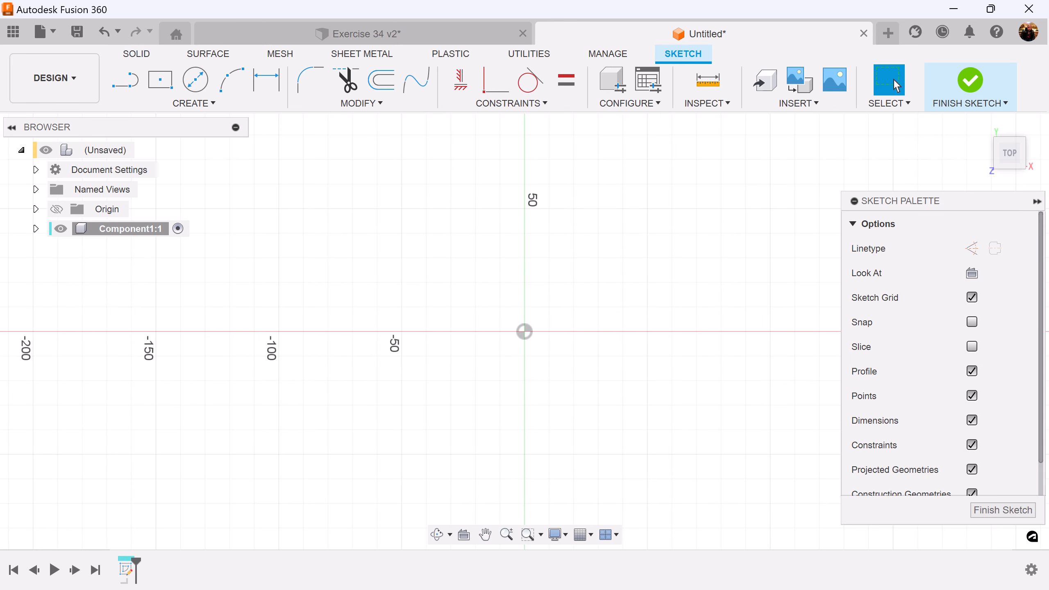
Sketch two concentric circles centred on the origin with diameters of 45 mm and 60 mm
click(201, 83)
click(528, 334)
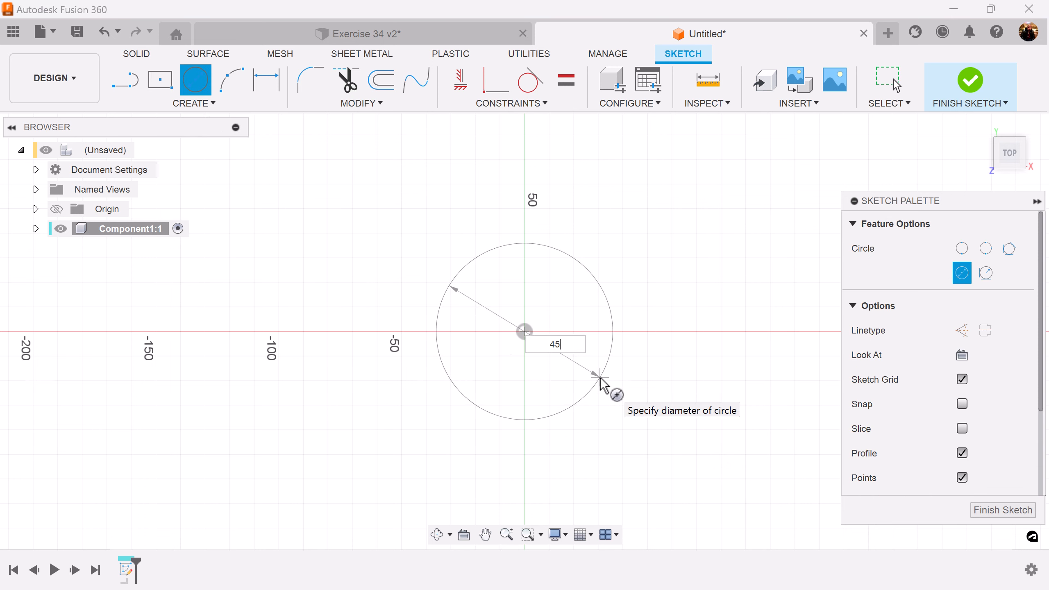
key(Return)
click(530, 336)
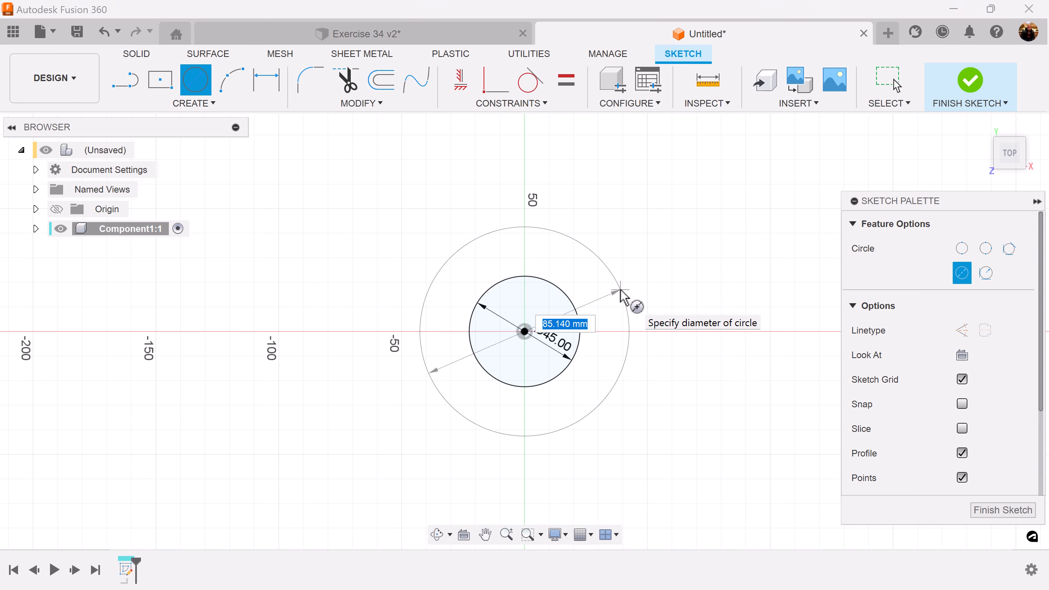
text(60)
key(Return)
key(Escape)
Sketch a two-point rectangle extending outward from the right side of the 60 mm circle, crossing the horizontal axis
mouse_move(636, 365)
middle_down()
mouse_move(649, 375)
mouse_move(610, 383)
mouse_move(600, 375)
middle_up()
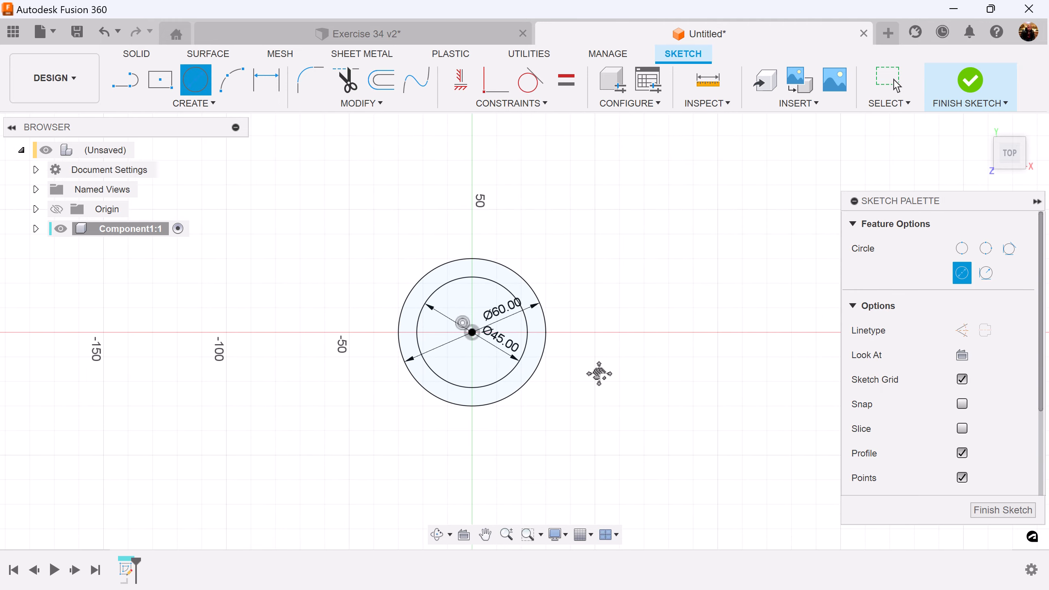
click(199, 108)
mouse_move(219, 138)
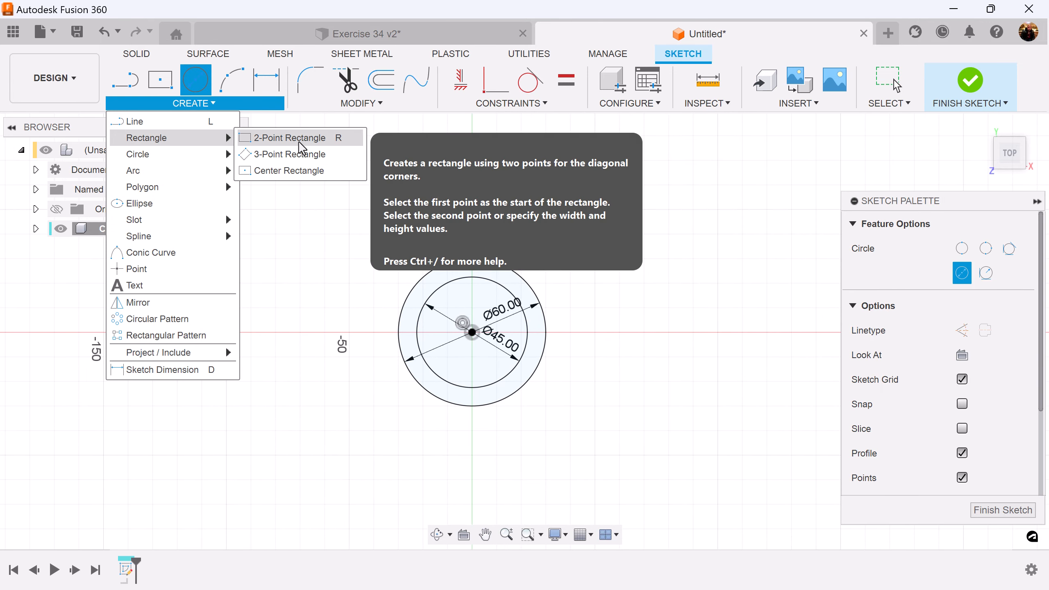
click(301, 142)
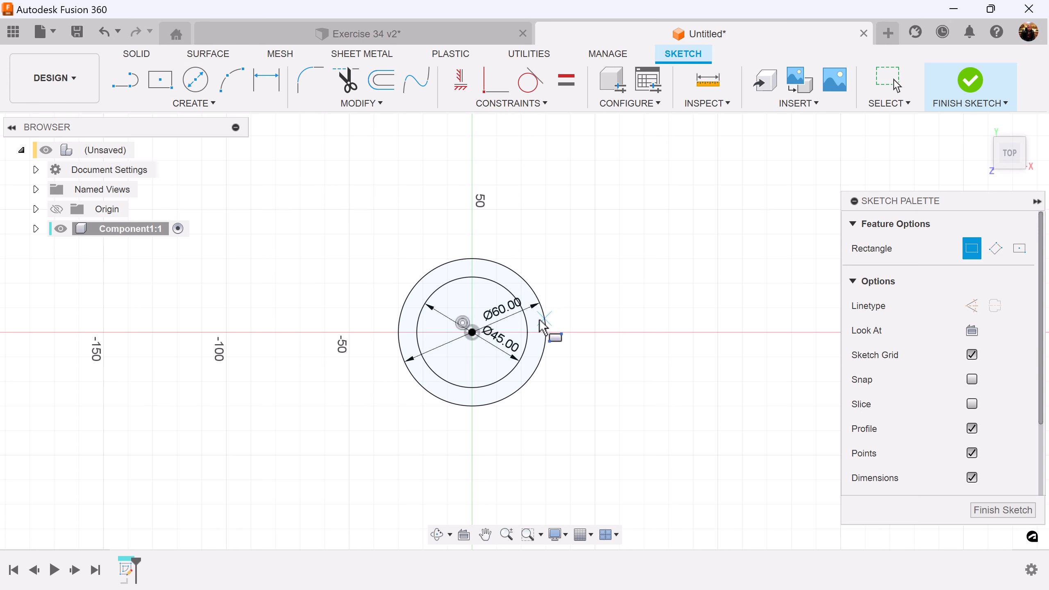
scroll(549, 325, up, 5)
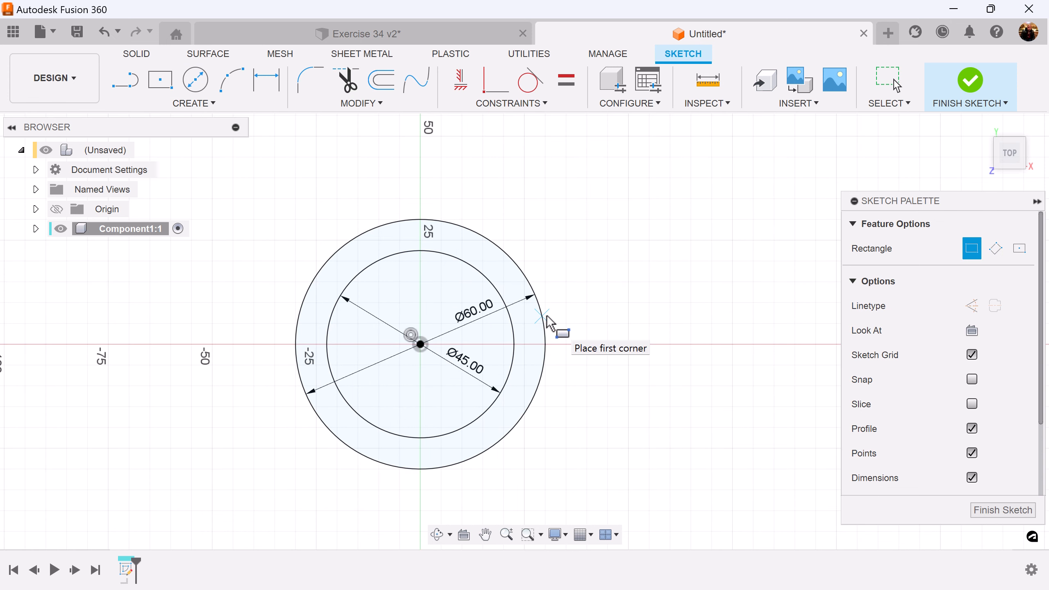
click(540, 316)
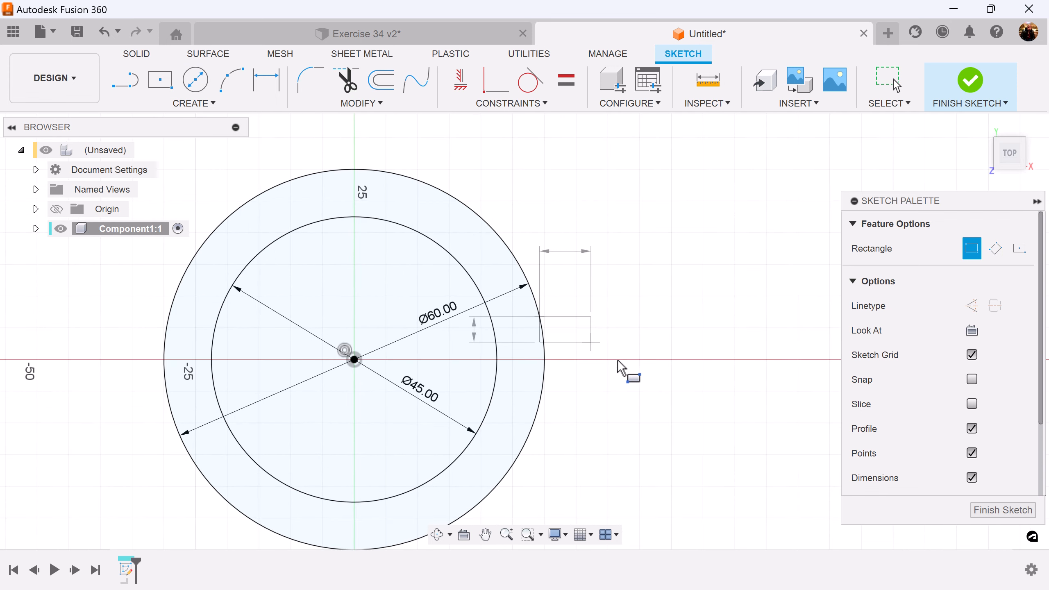
click(719, 439)
Make the right rectangle's lower inner corner coincident with the 60 mm circle
scroll(750, 441, down, 1)
middle_drag(749, 441, 741, 358)
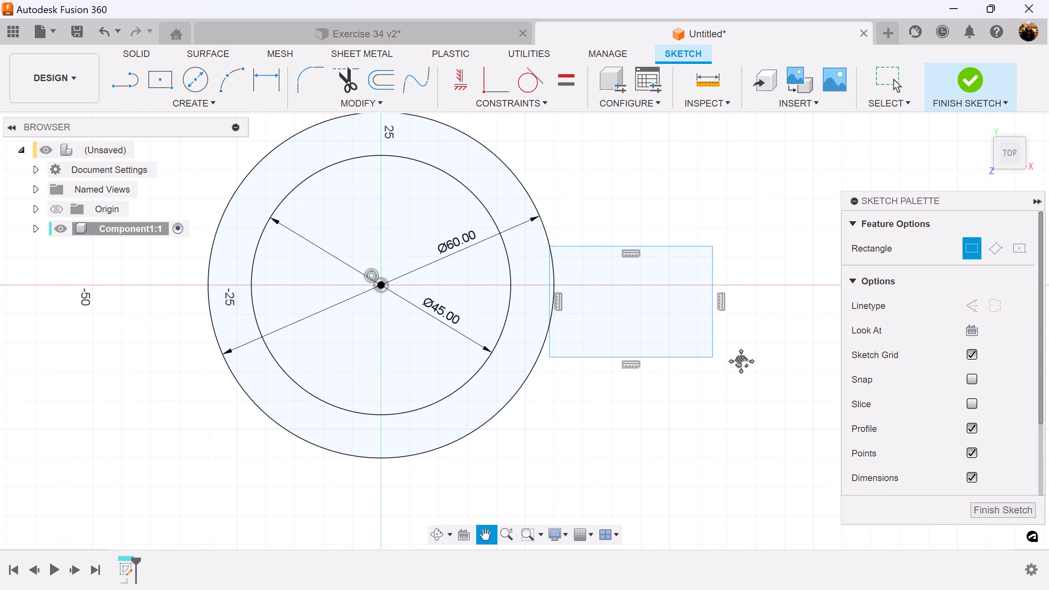
click(501, 88)
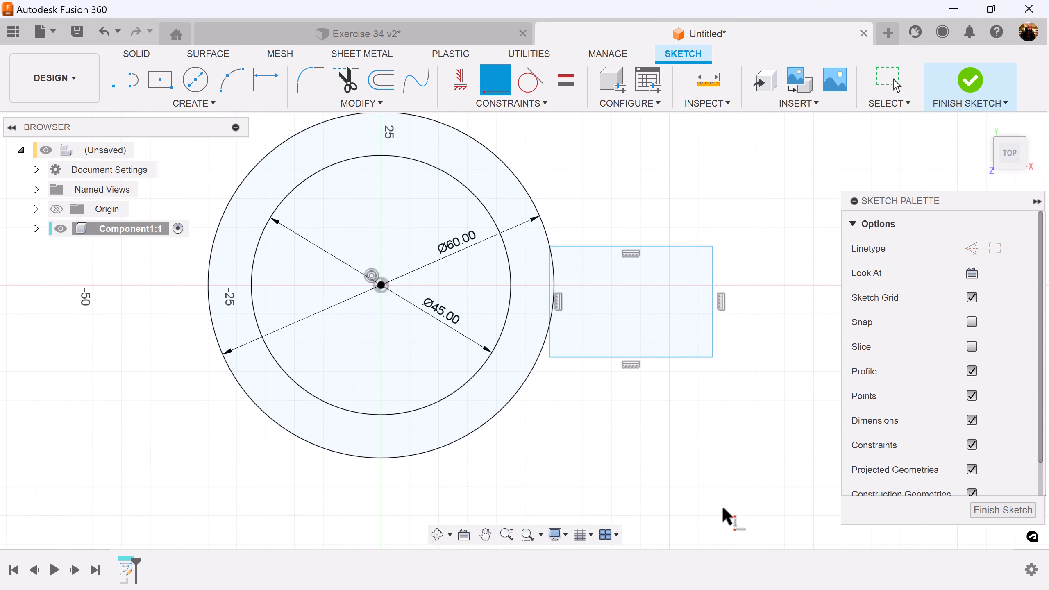
click(550, 357)
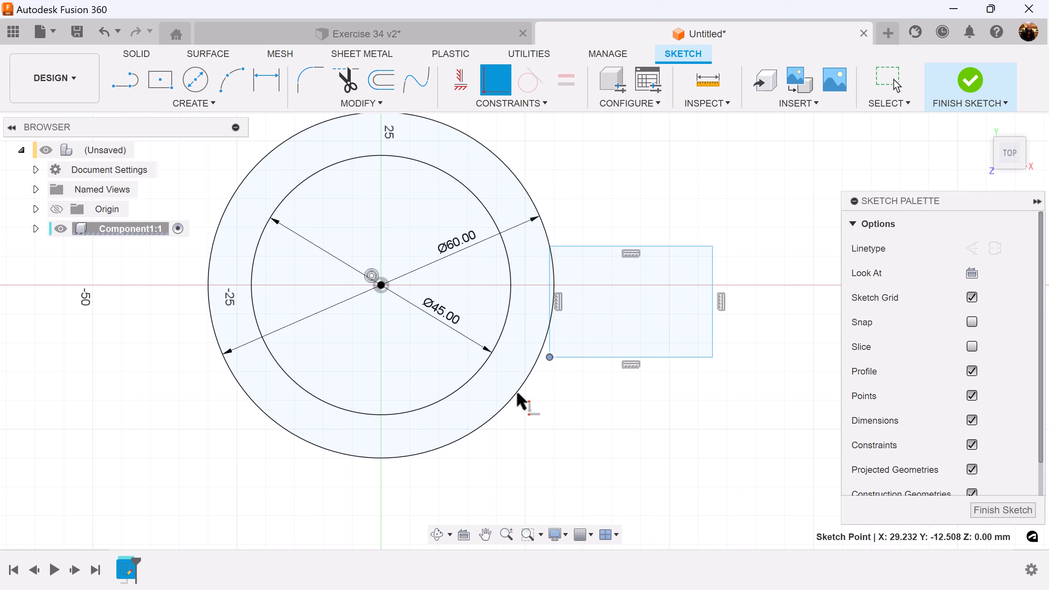
click(517, 389)
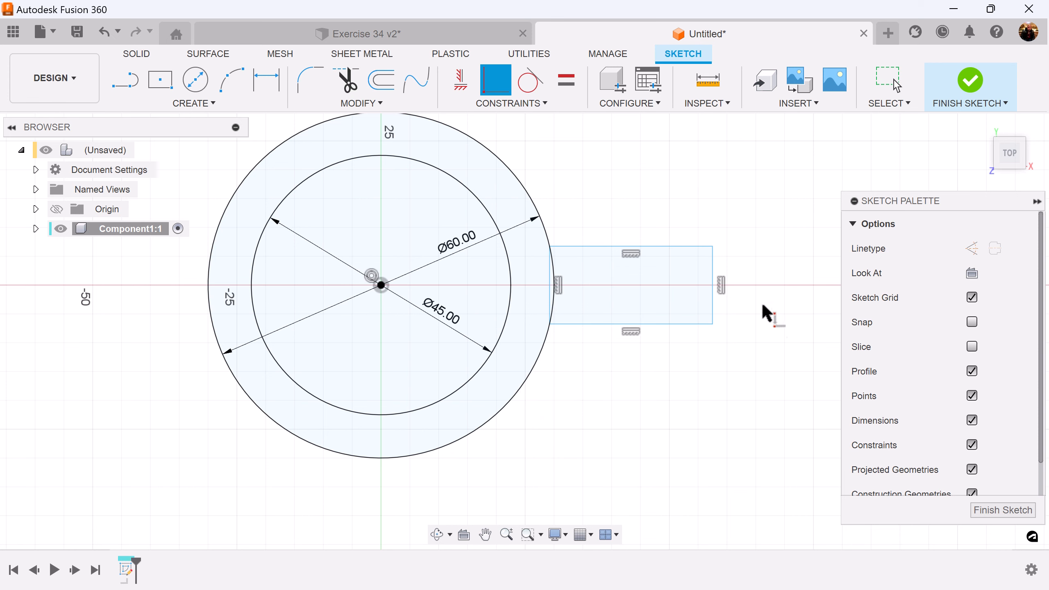
Dimension the right rectangle's outer vertical edge to 22 mm
click(266, 80)
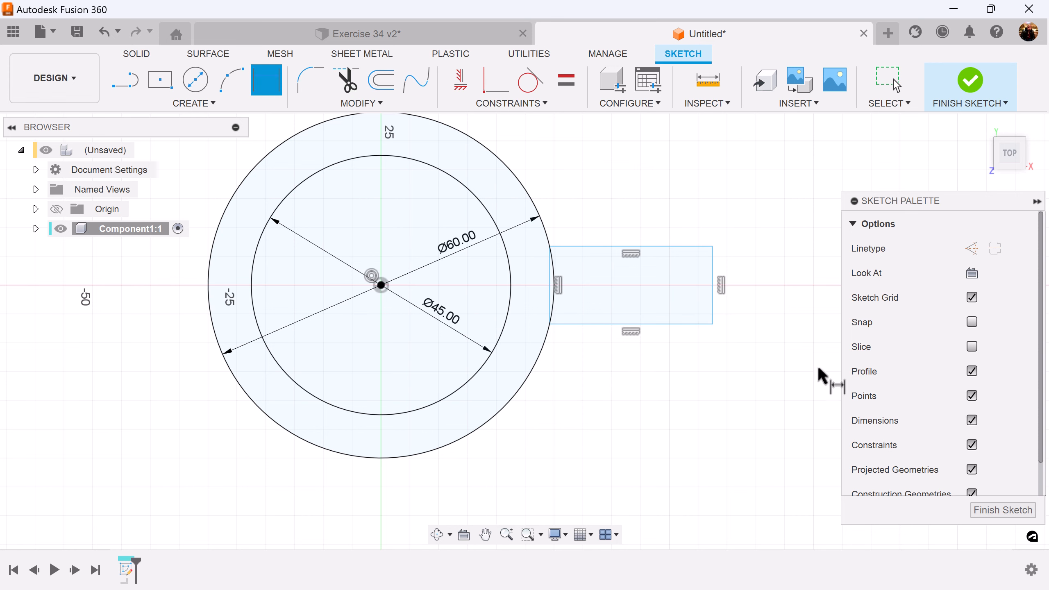
click(714, 308)
click(752, 300)
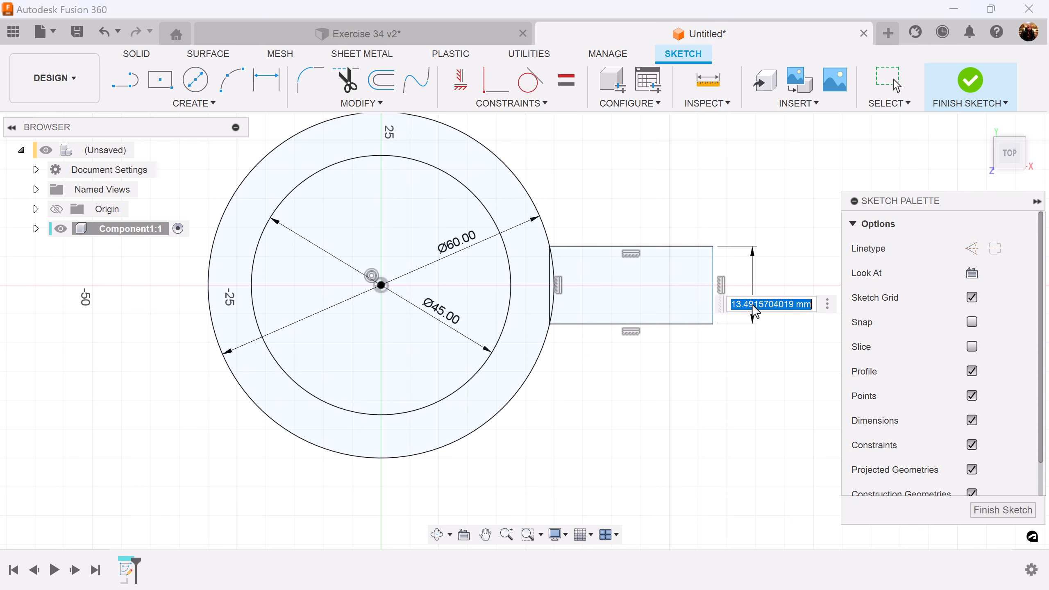
text(22)
key(Return)
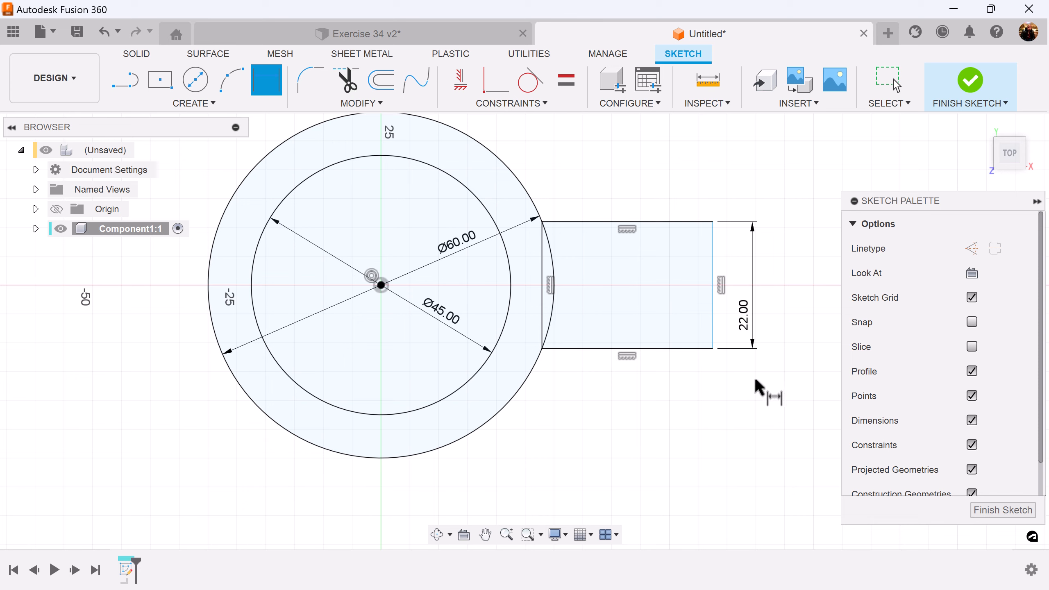
Dimension the distance from the circle centre to the right rectangle's outer edge as 55 mm
click(714, 248)
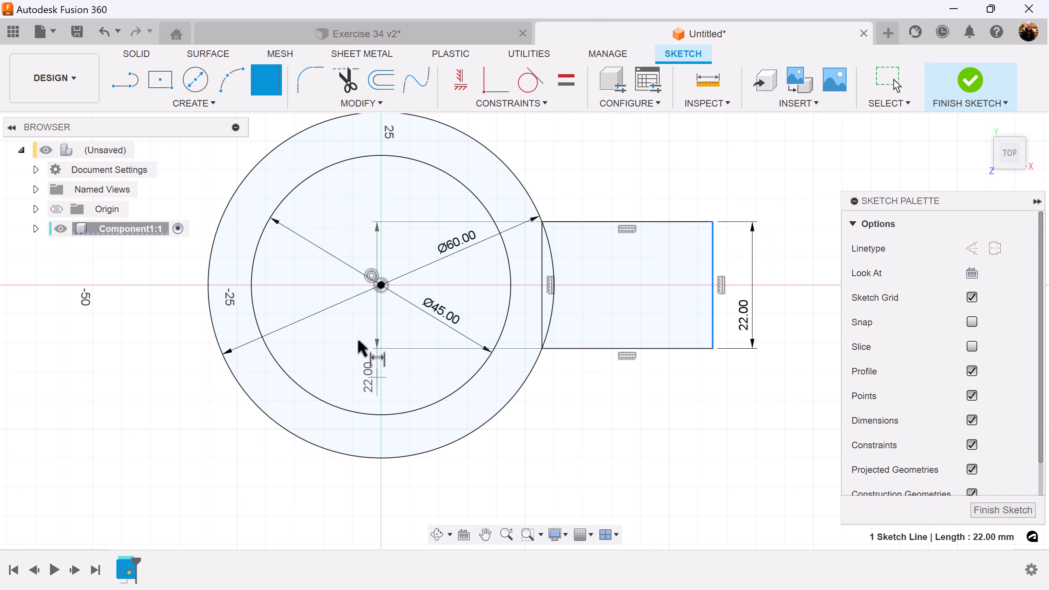
click(380, 286)
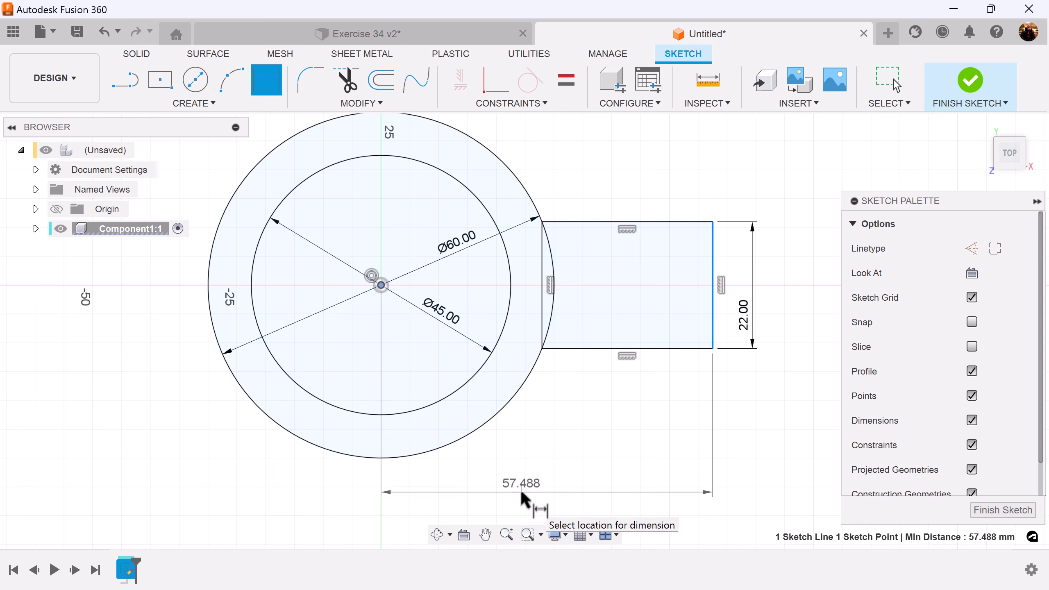
click(521, 498)
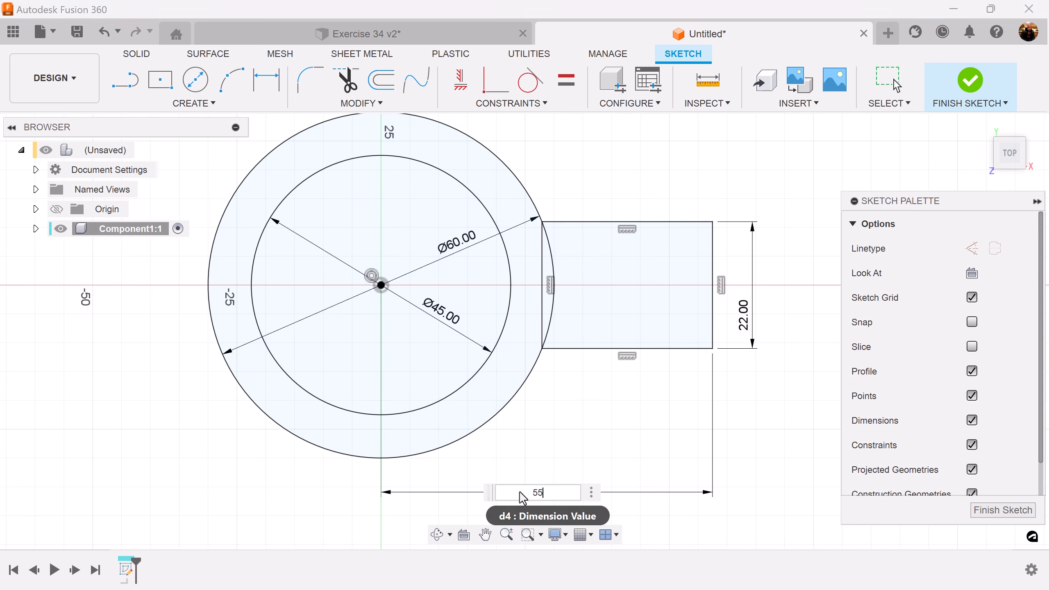
text(55)
key(Return)
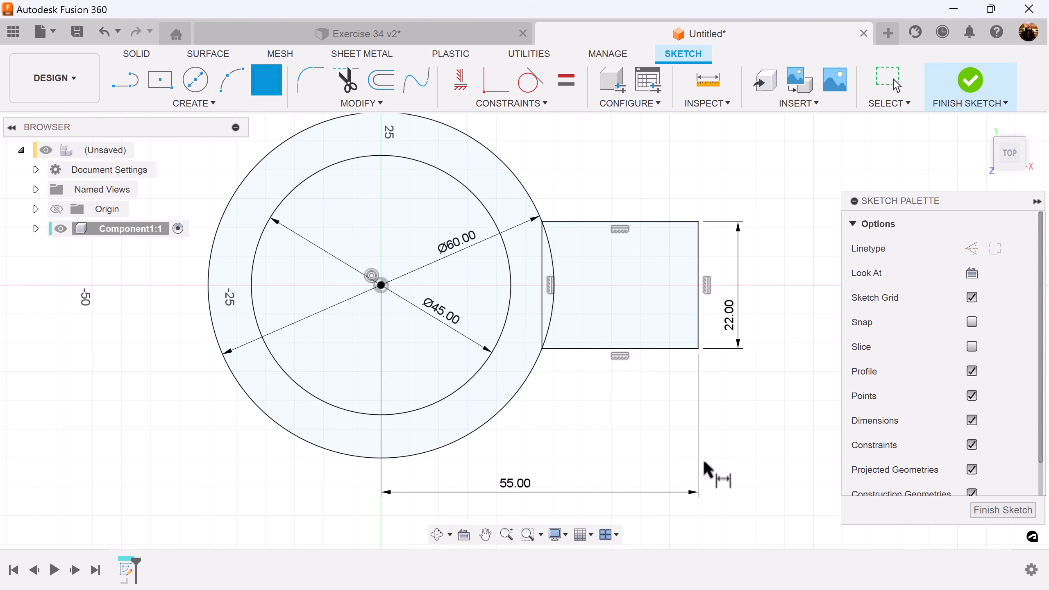
Sketch a second two-point rectangle extending outward from the left side of the 60 mm circle, crossing the horizontal axis
scroll(748, 466, down, 2)
mouse_move(748, 466)
middle_down()
mouse_move(754, 375)
mouse_move(759, 438)
middle_up()
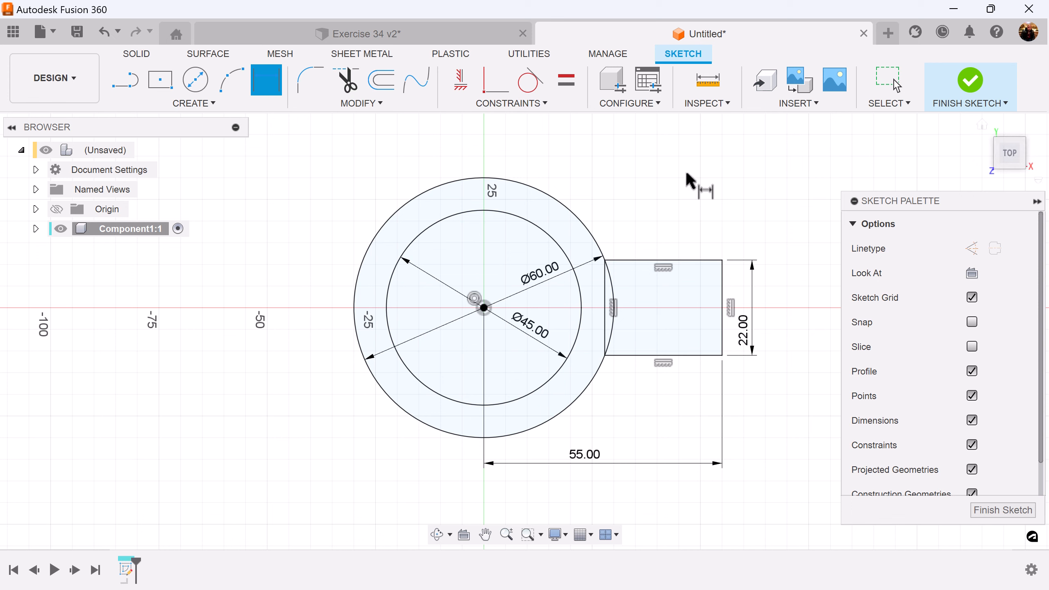
click(180, 88)
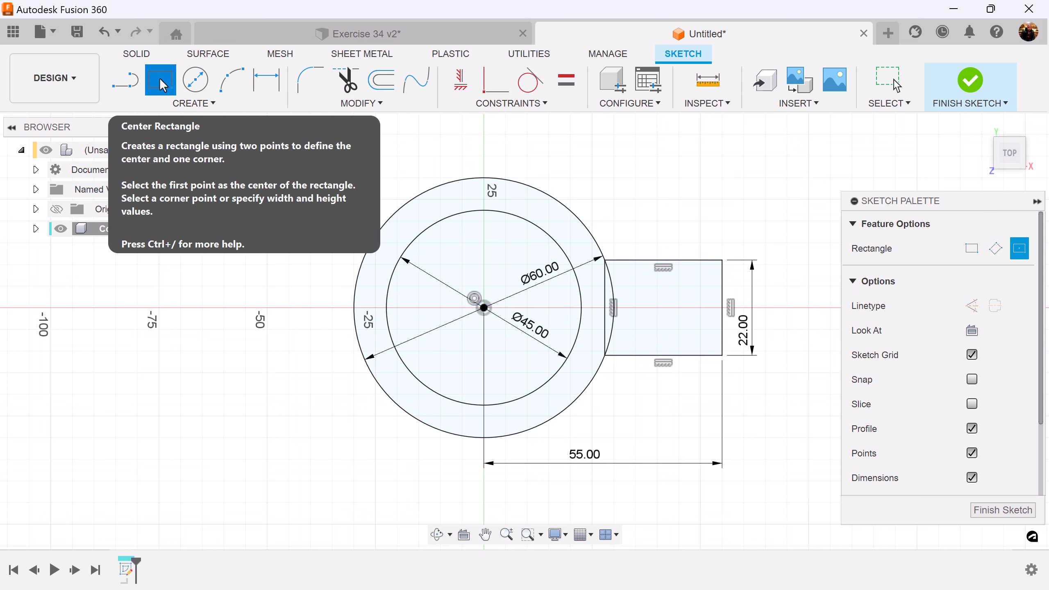
click(972, 250)
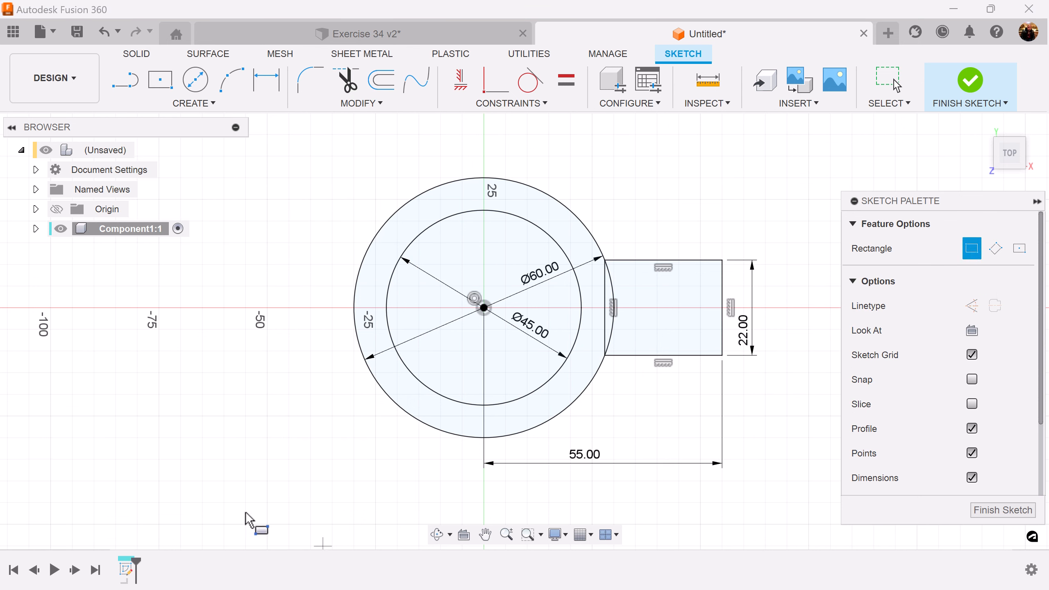
click(361, 264)
click(280, 369)
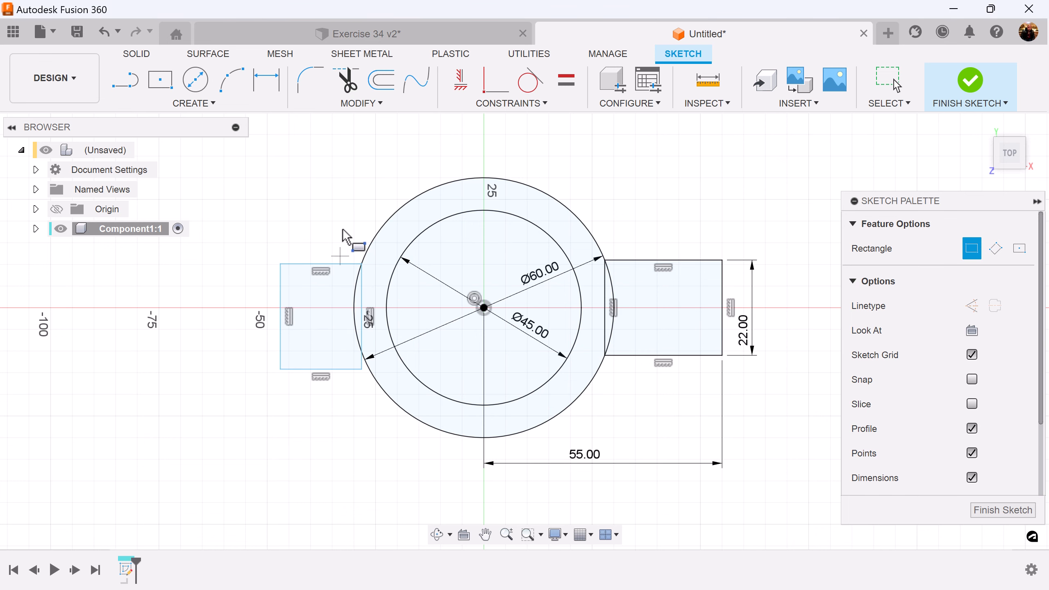
Make the left rectangle's lower inner corner coincident with the 60 mm circle
click(495, 83)
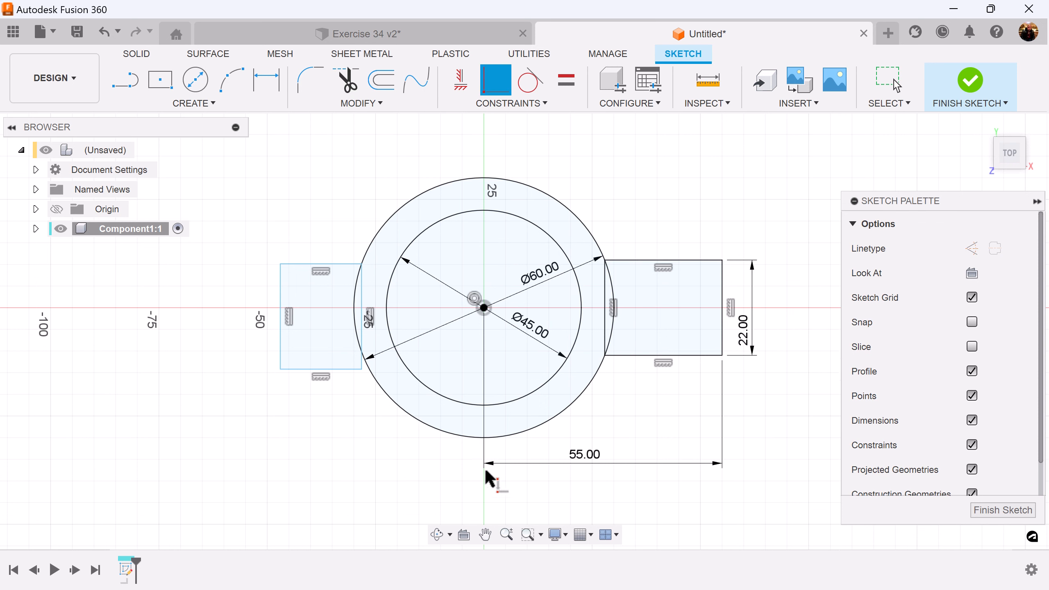
click(362, 370)
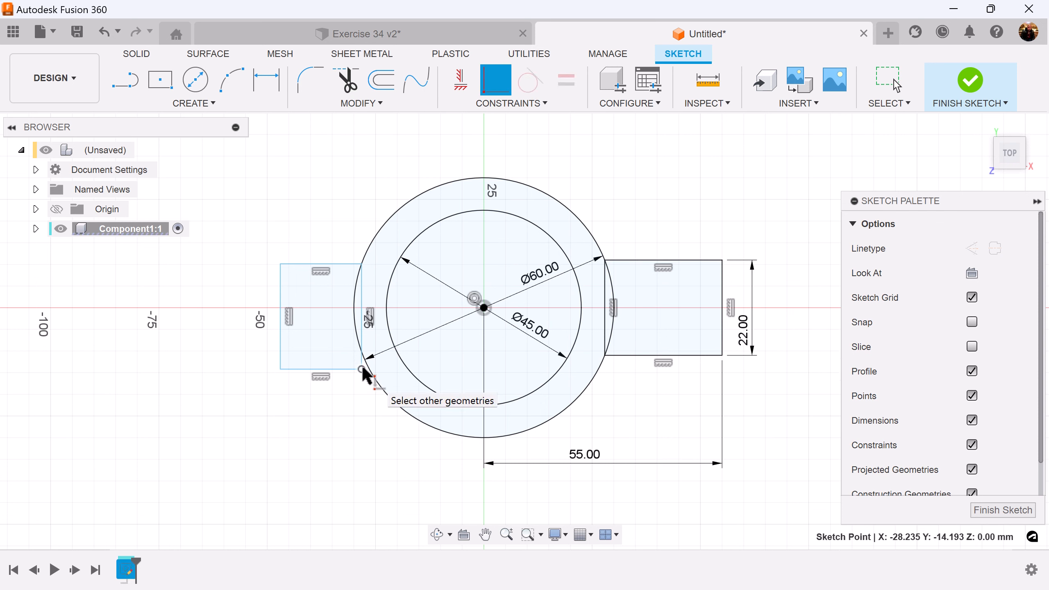
click(378, 382)
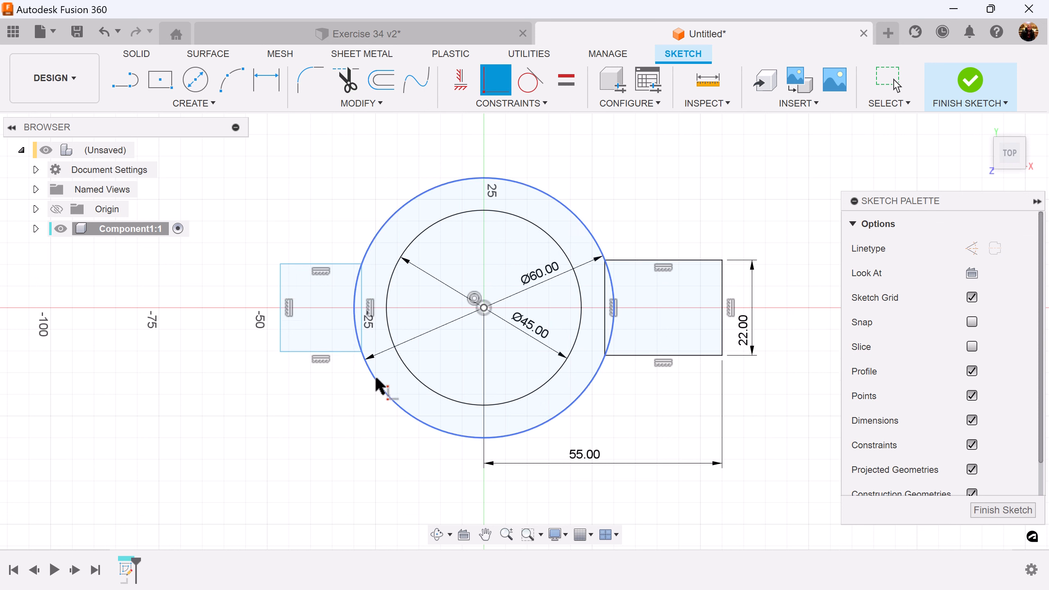
Dimension the left rectangle's outer vertical edge to 18 mm
click(266, 79)
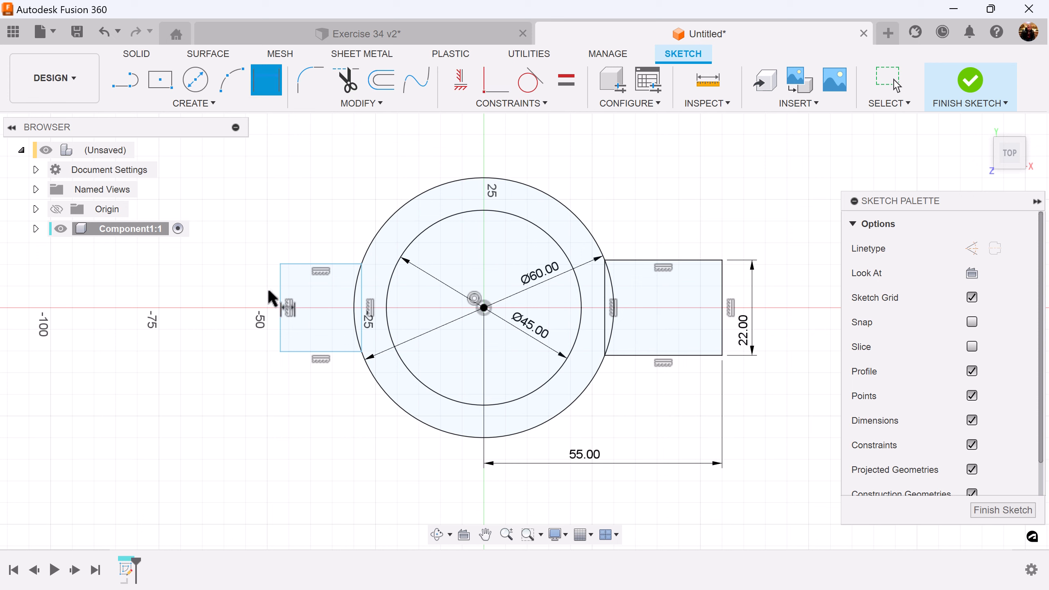
click(280, 298)
click(250, 291)
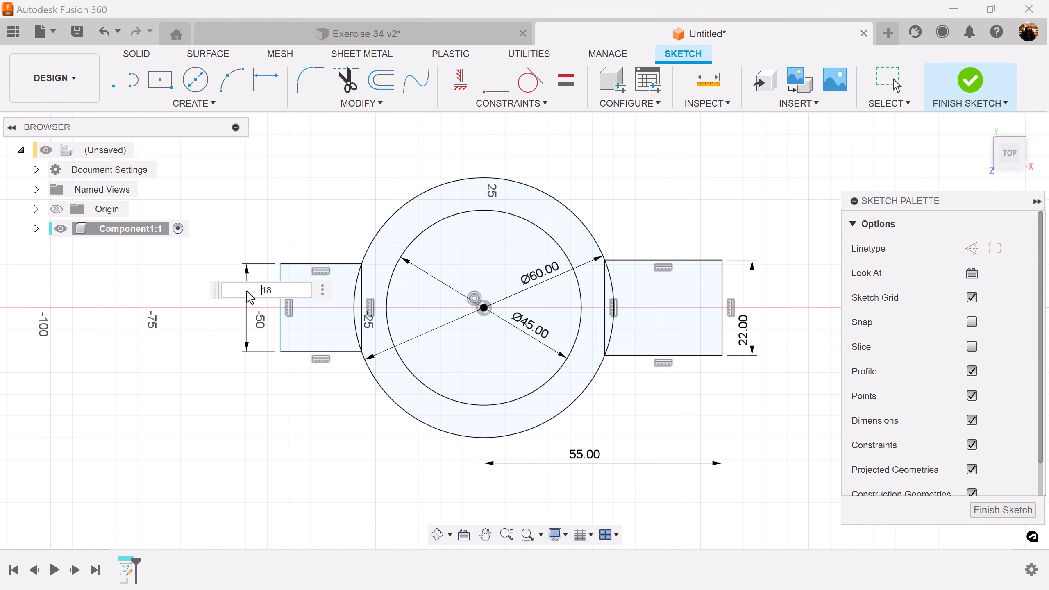
key(Return)
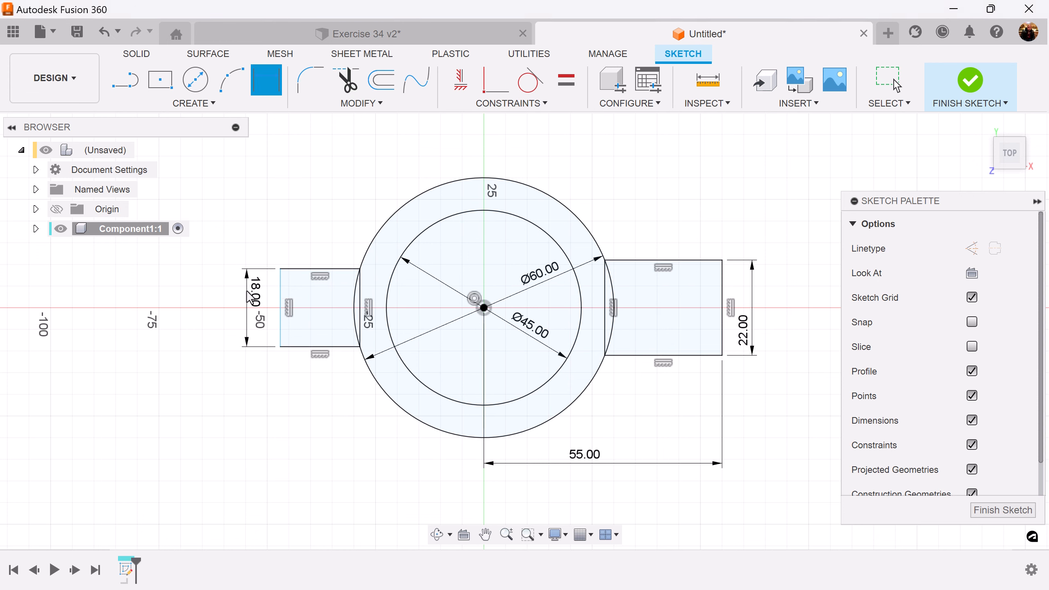
Dimension the distance from the circle centre to the left rectangle's outer edge as 35 mm
click(282, 287)
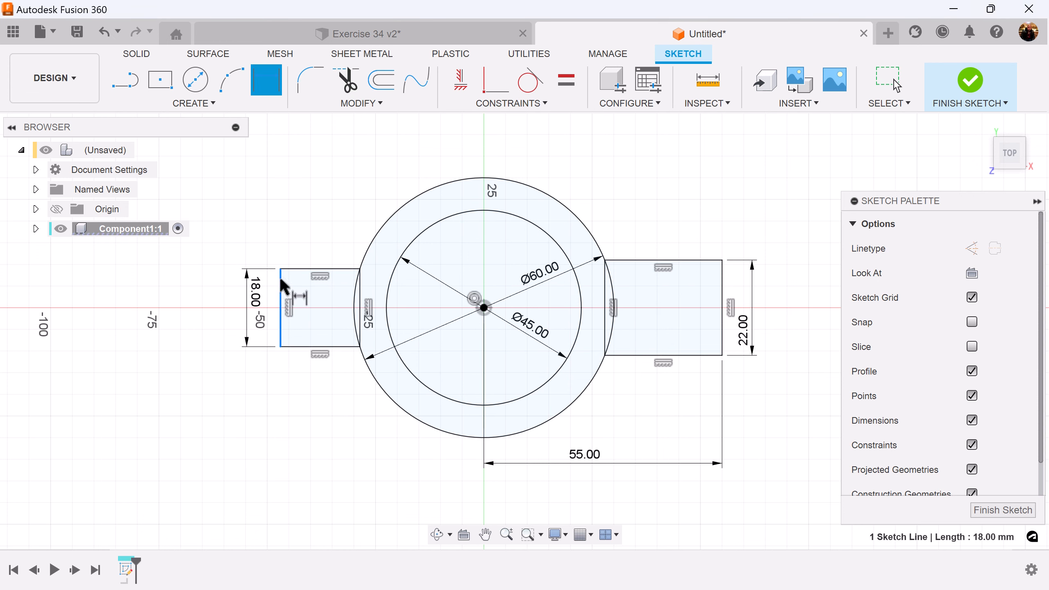
click(484, 308)
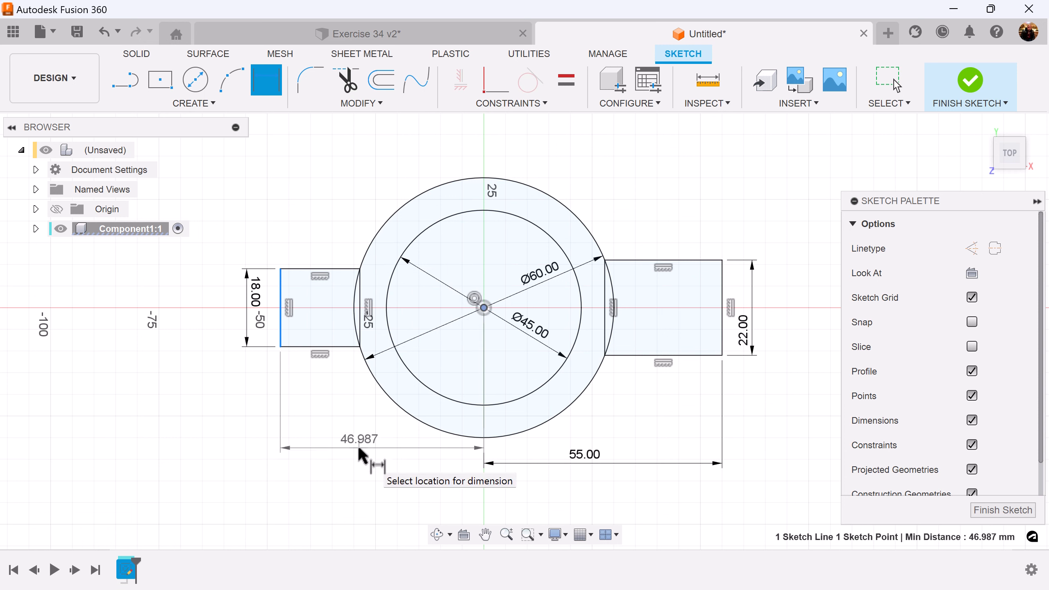
click(359, 453)
key(Return)
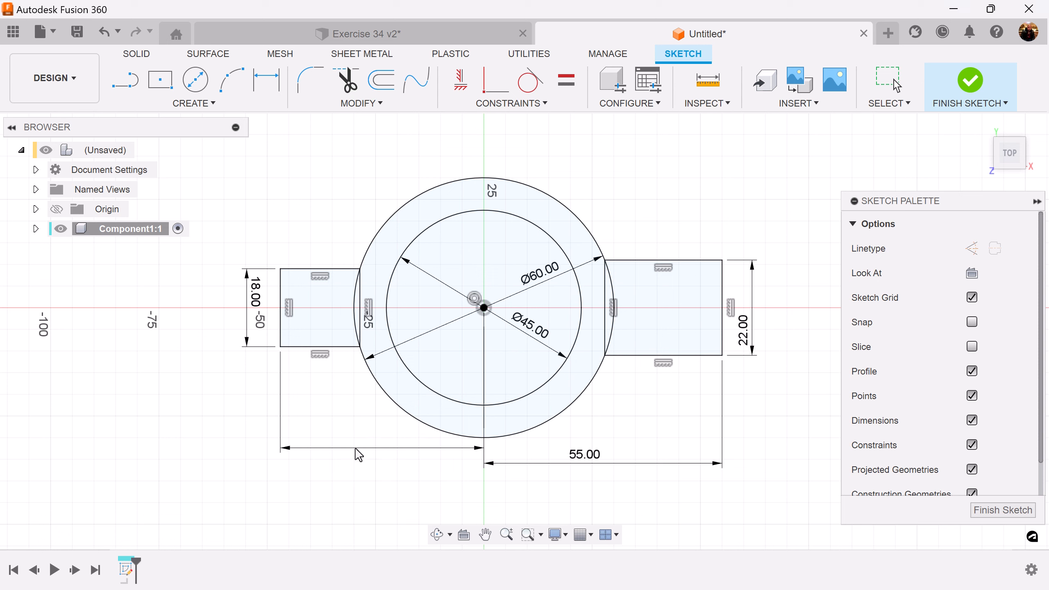
mouse_move(774, 360)
middle_down()
mouse_move(742, 329)
mouse_move(717, 353)
mouse_move(725, 357)
middle_up()
scroll(728, 330, up, 1)
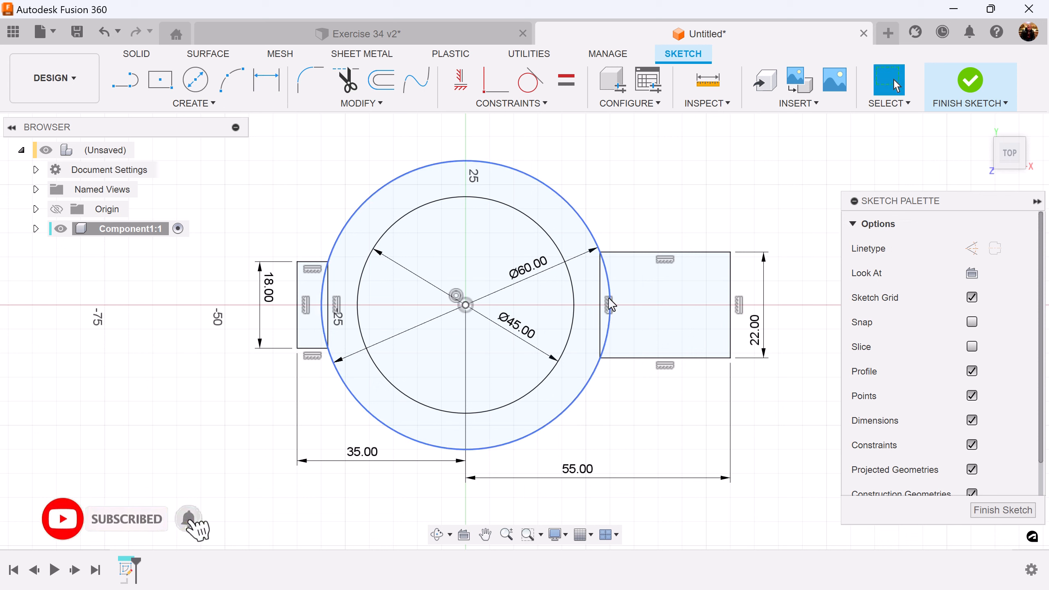
Convert the inner vertical lines of both side rectangles to construction lines and finish the sketch
click(332, 289)
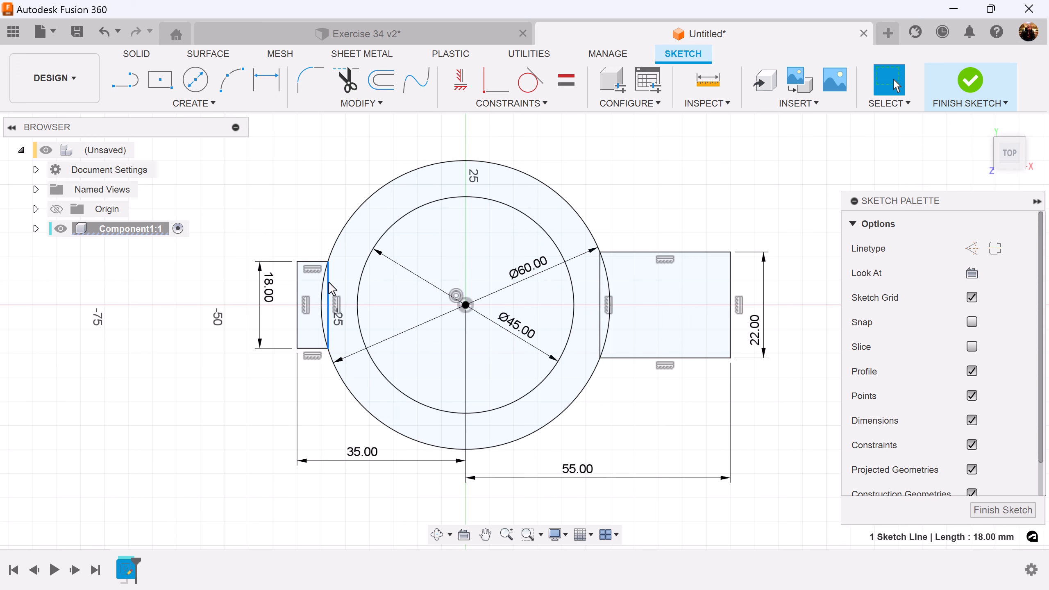
click(977, 253)
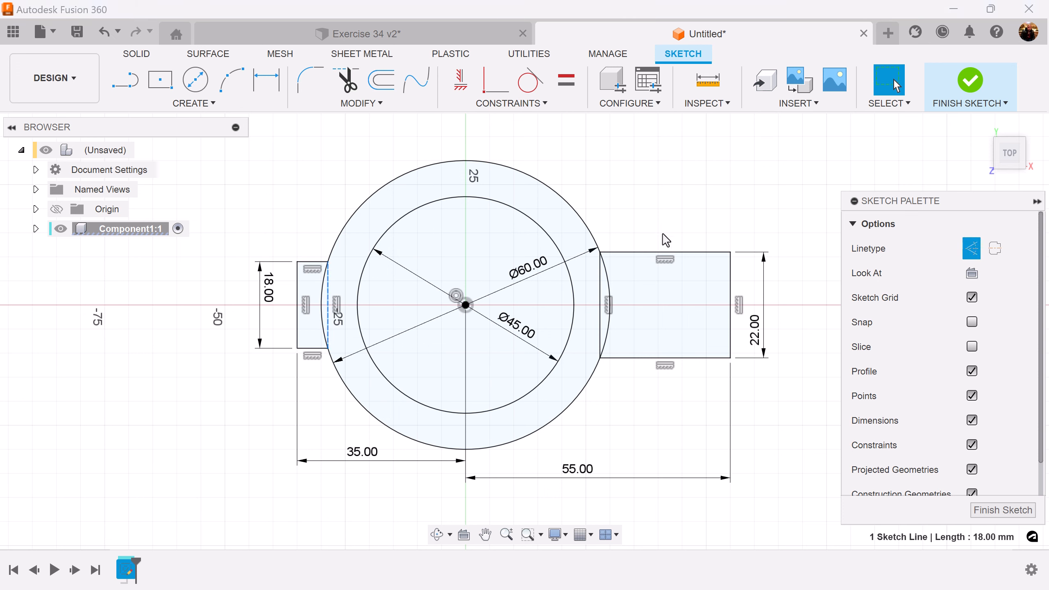
click(601, 285)
click(972, 248)
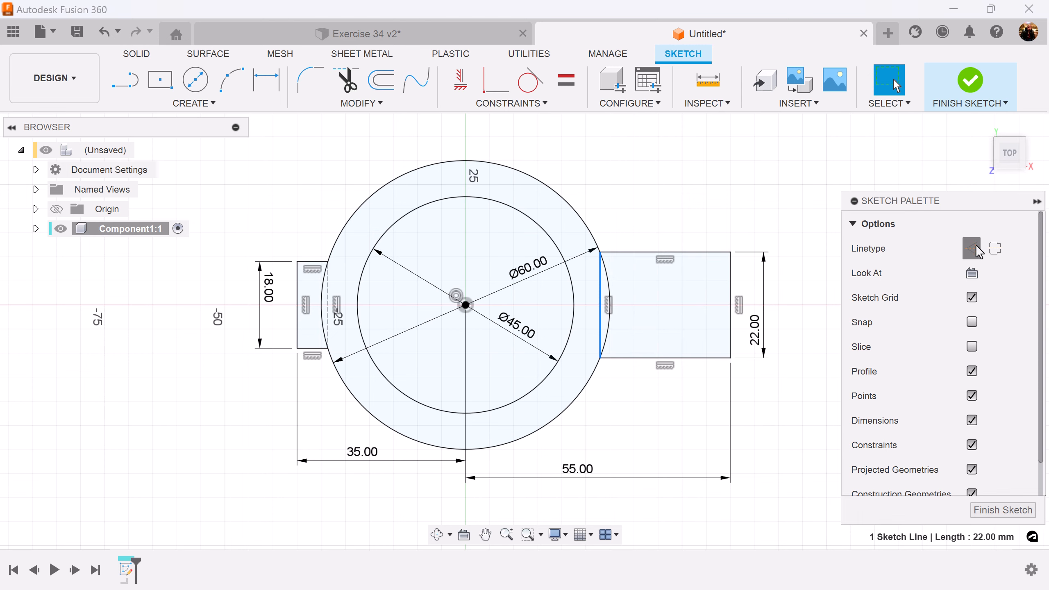
click(1008, 511)
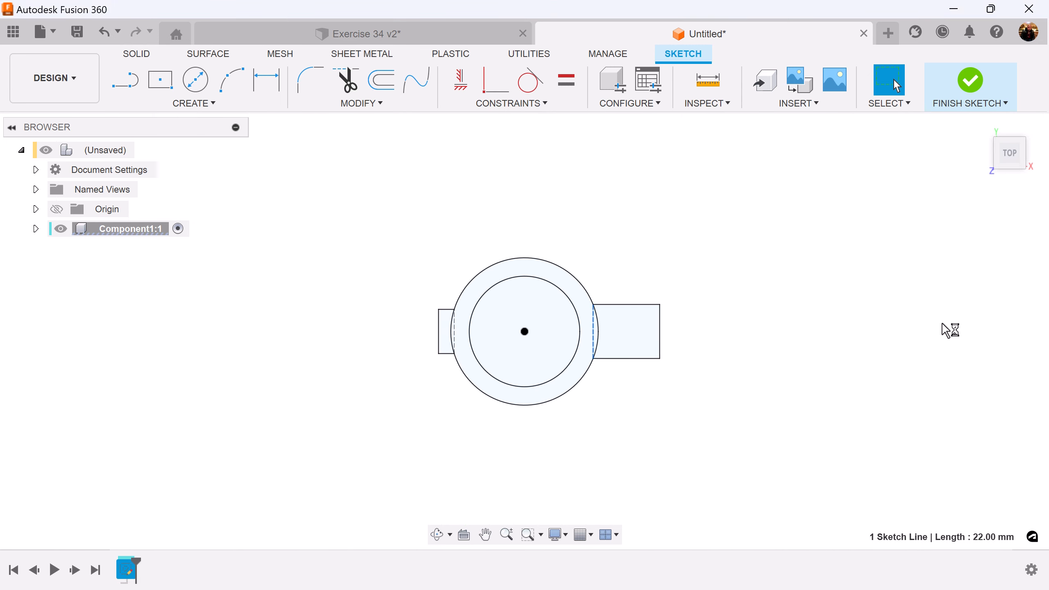
Extrude the ring and both side arm profiles symmetrically as a new body, with a whole-length distance of 50 mm
key(alt+Tab)
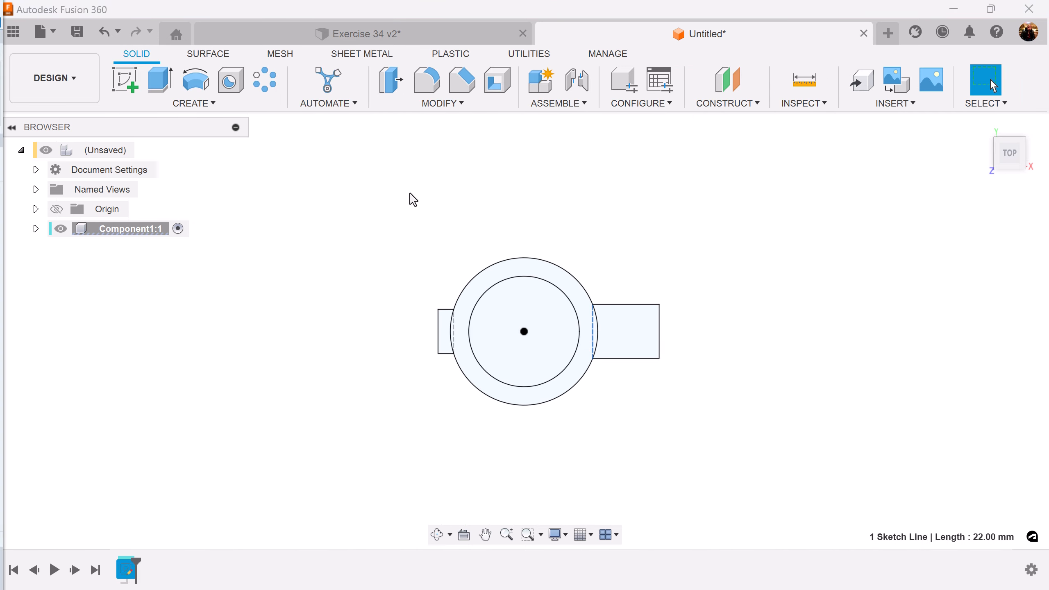
click(160, 81)
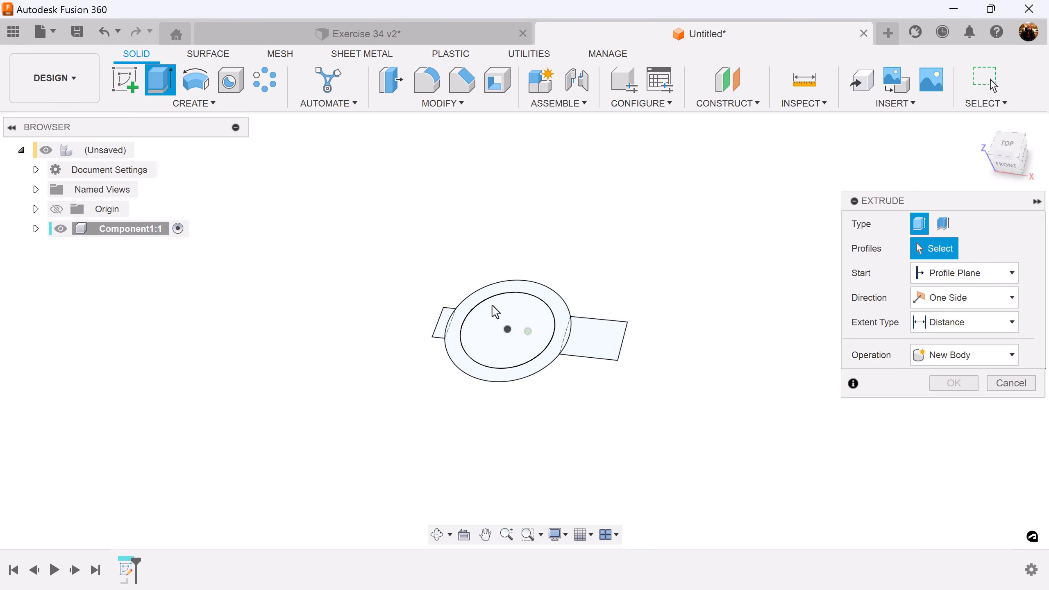
click(497, 289)
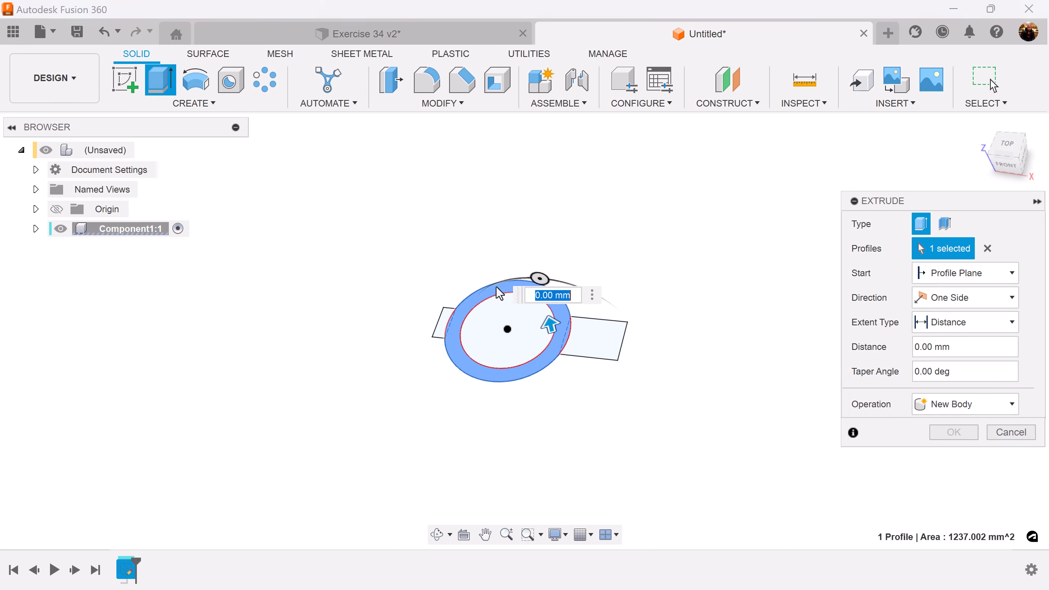
click(443, 333)
click(614, 350)
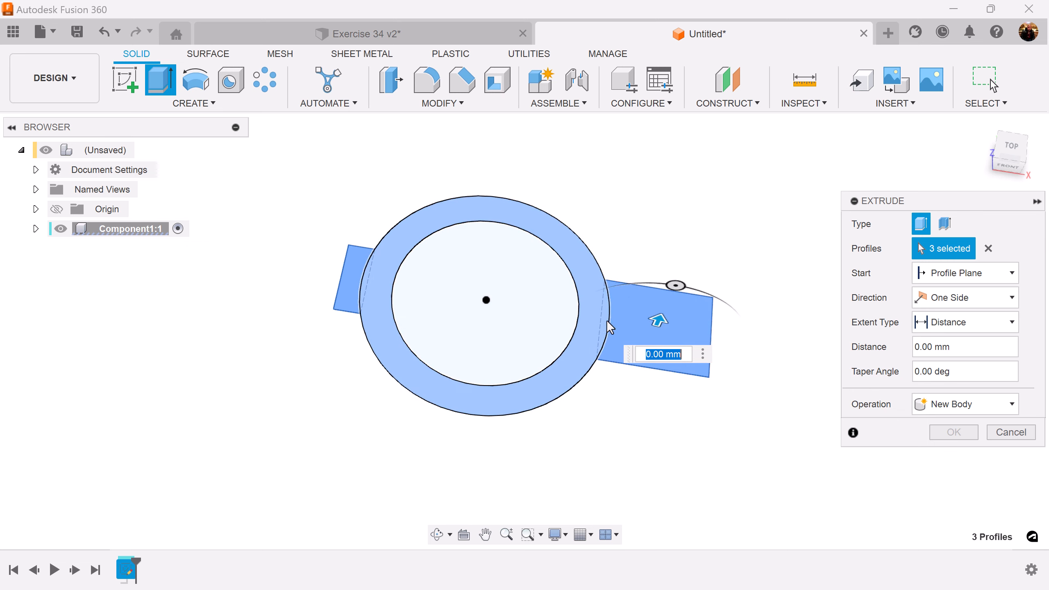
click(964, 299)
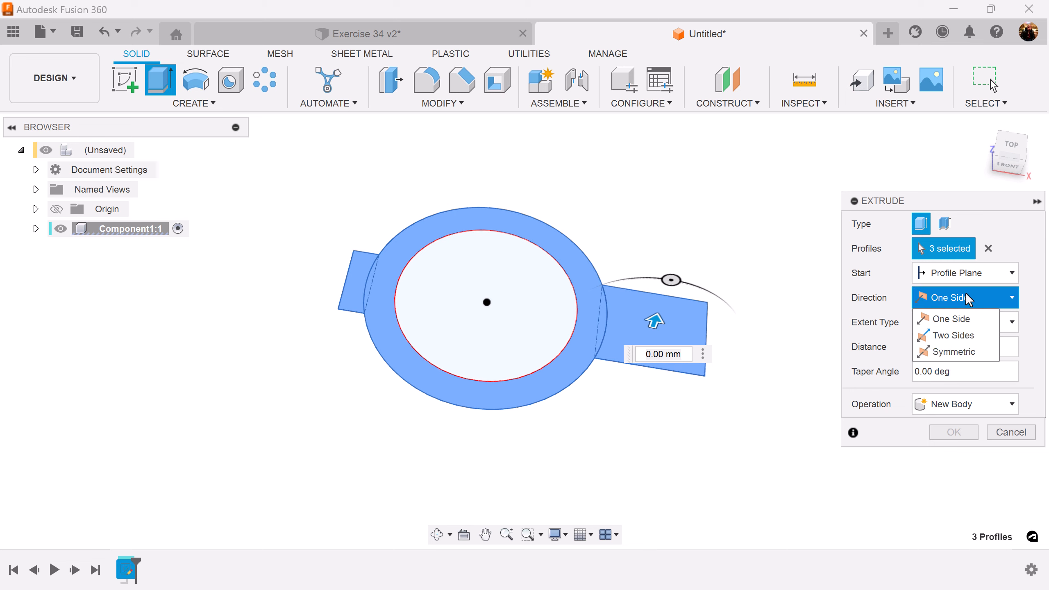
click(967, 352)
click(951, 347)
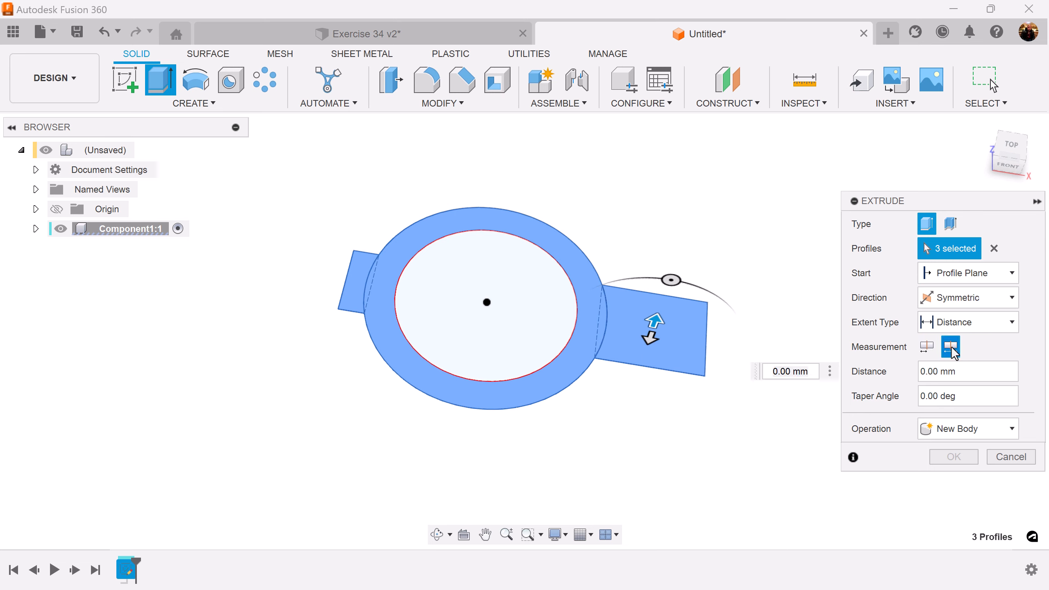
mouse_move(776, 350)
shift+middle_down()
mouse_move(710, 351)
mouse_move(710, 394)
shift+middle_up()
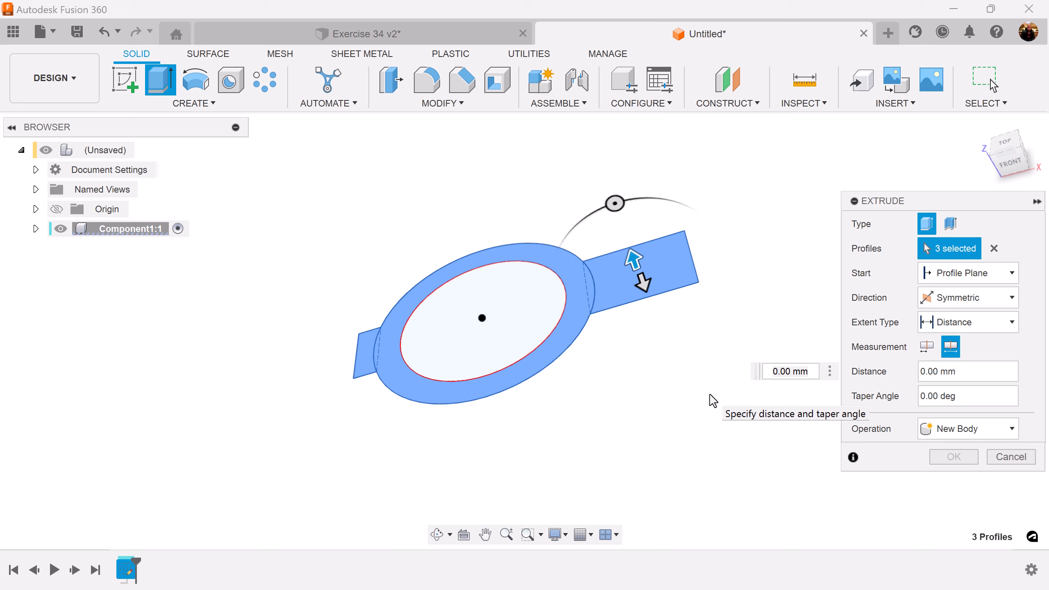
click(785, 371)
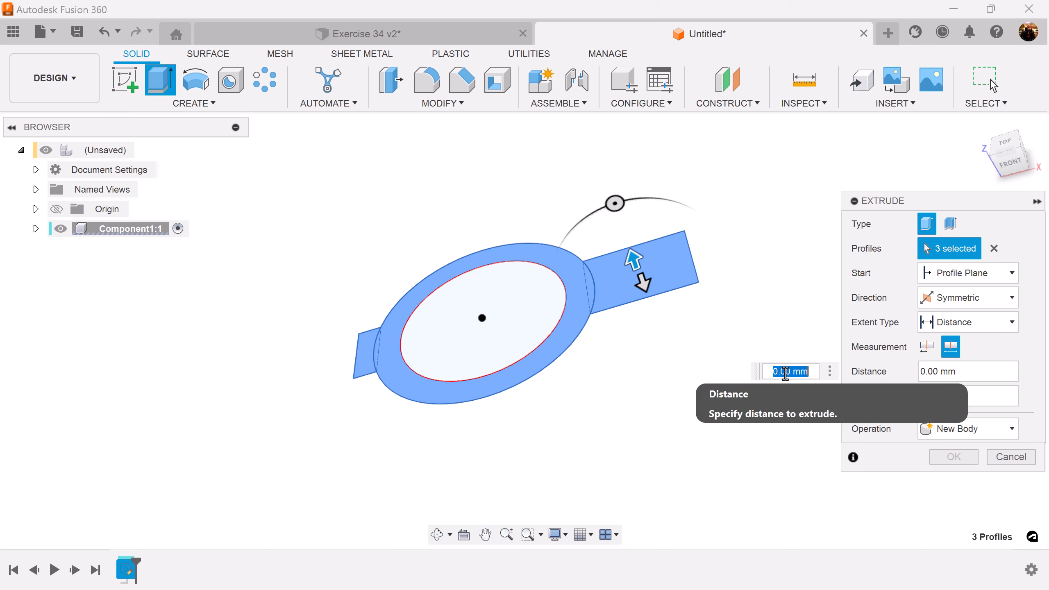
text(50)
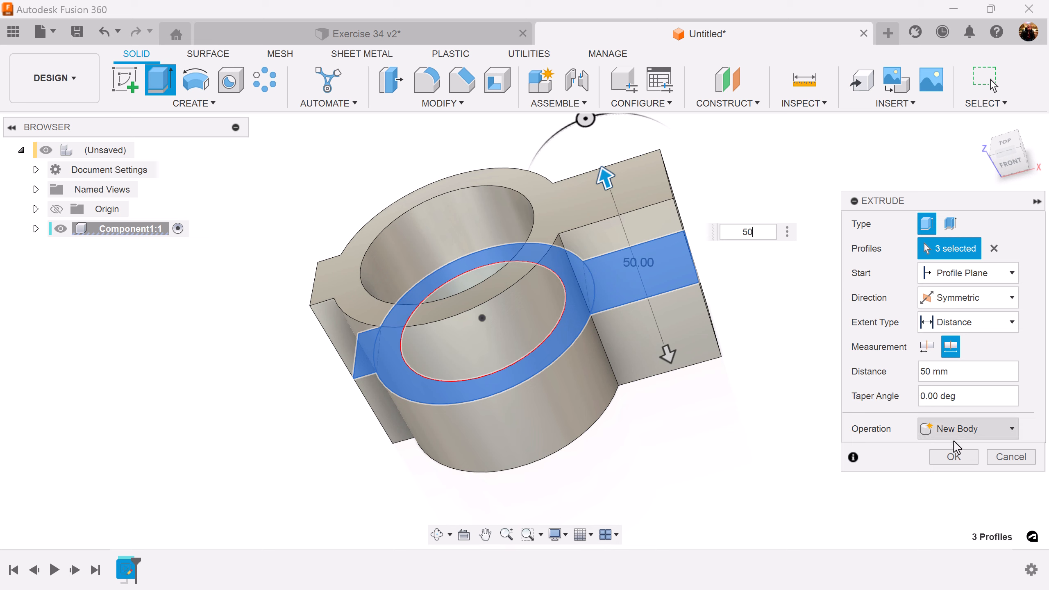
click(947, 451)
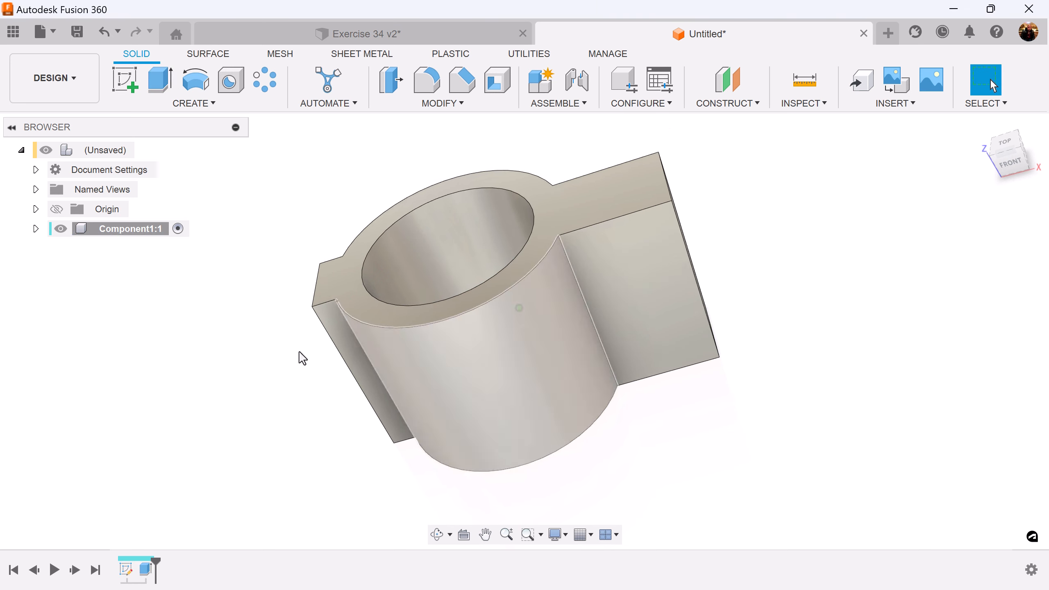
Fillet the two outer end edges of the right arm that run across its width with a 5 mm radius
shift+middle_drag(300, 357, 326, 401)
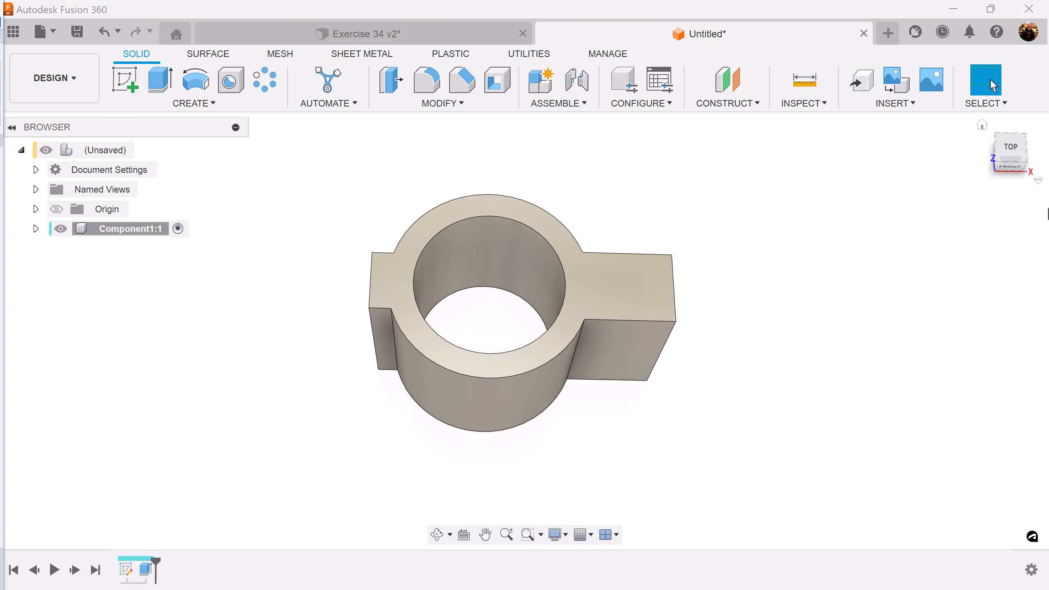
shift+middle_drag(974, 326, 229, 102)
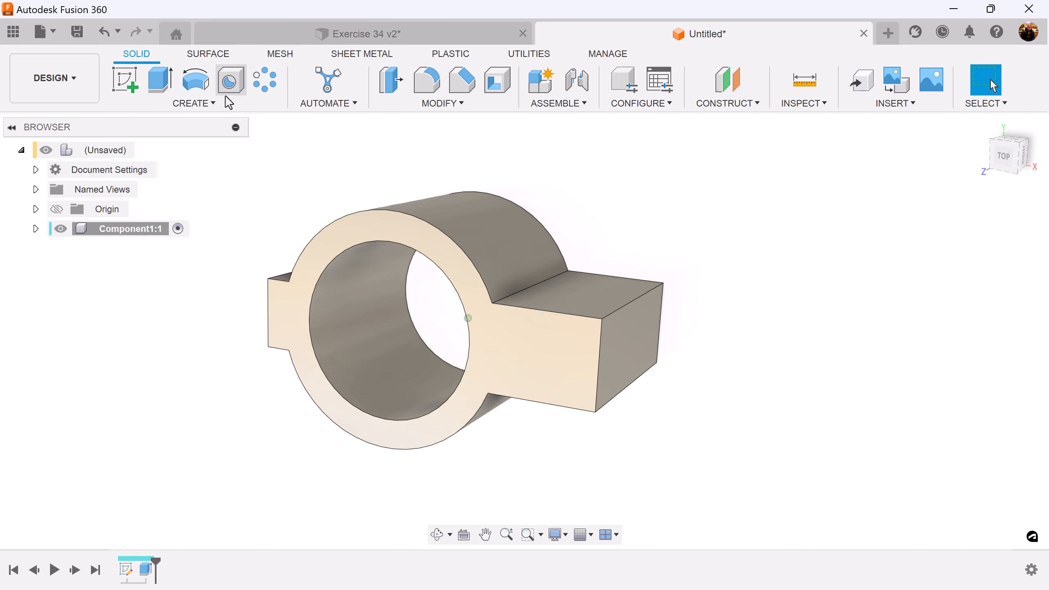
click(424, 83)
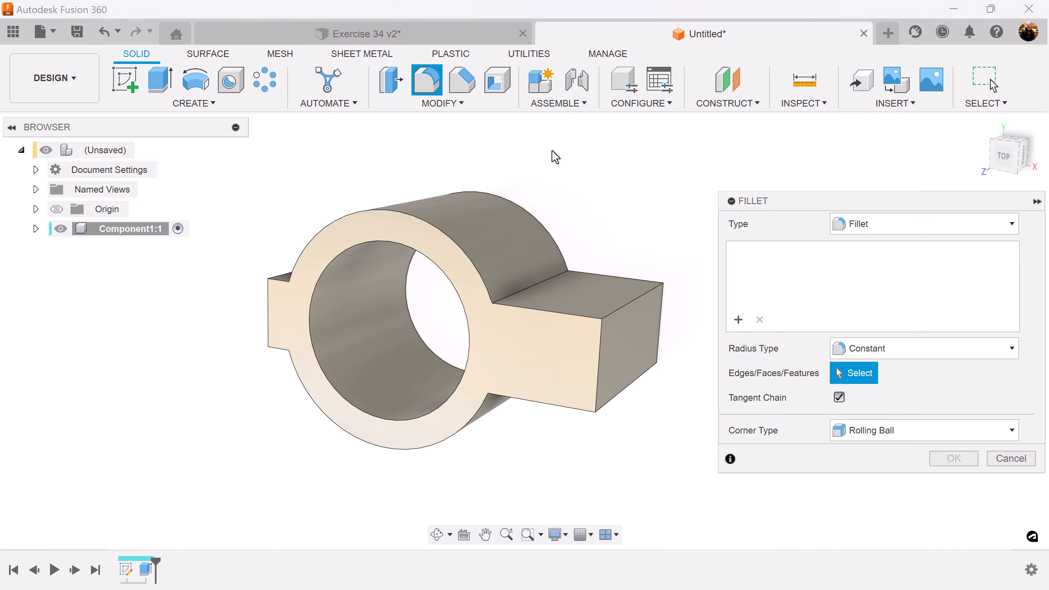
click(601, 339)
click(663, 308)
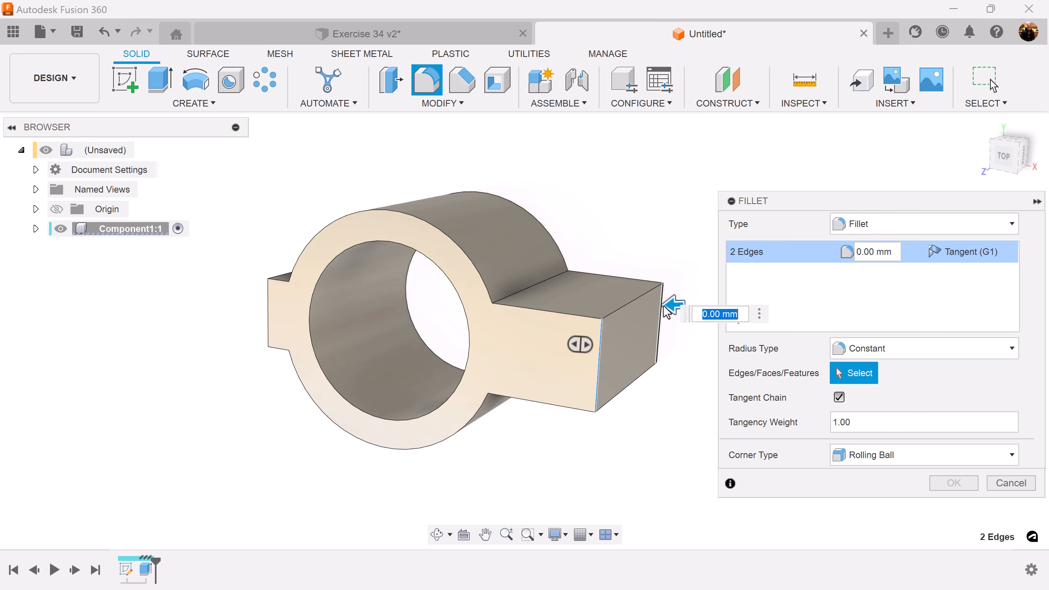
key(Return)
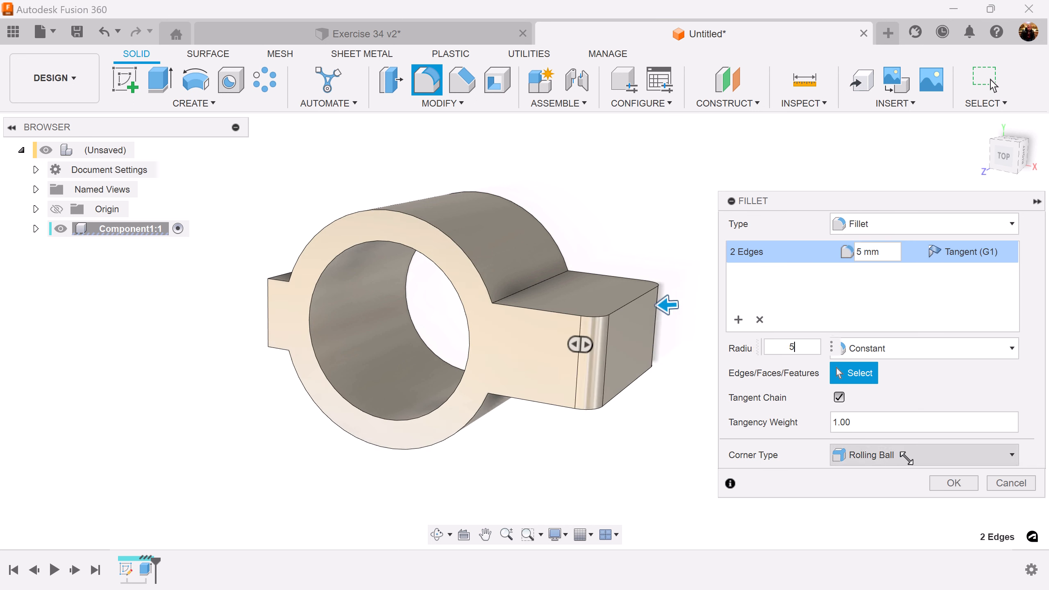
click(954, 483)
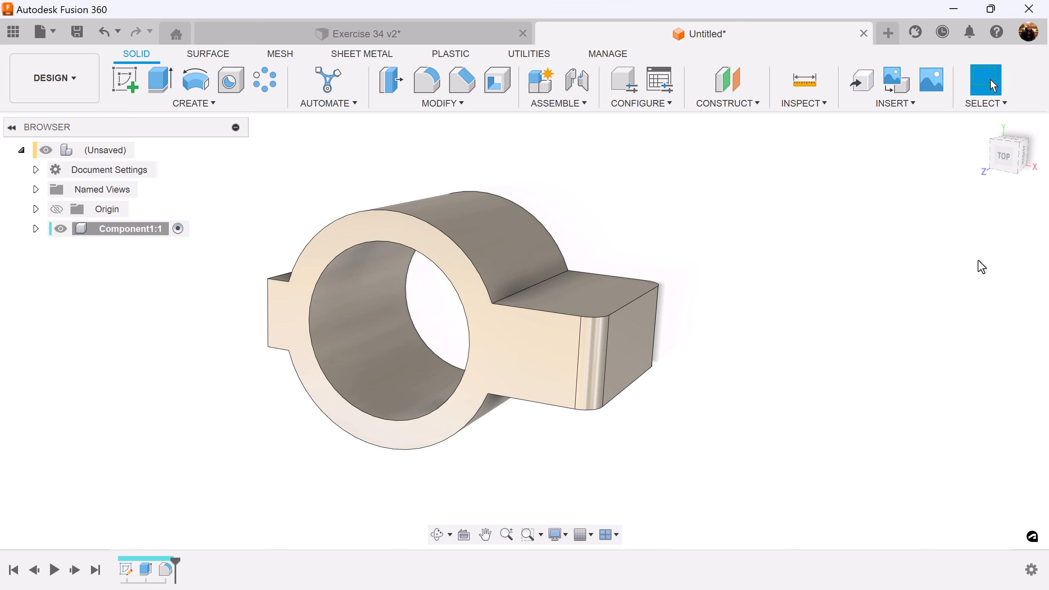
Look at the model from the top and set the camera to Perspective with Ortho Faces
click(1008, 159)
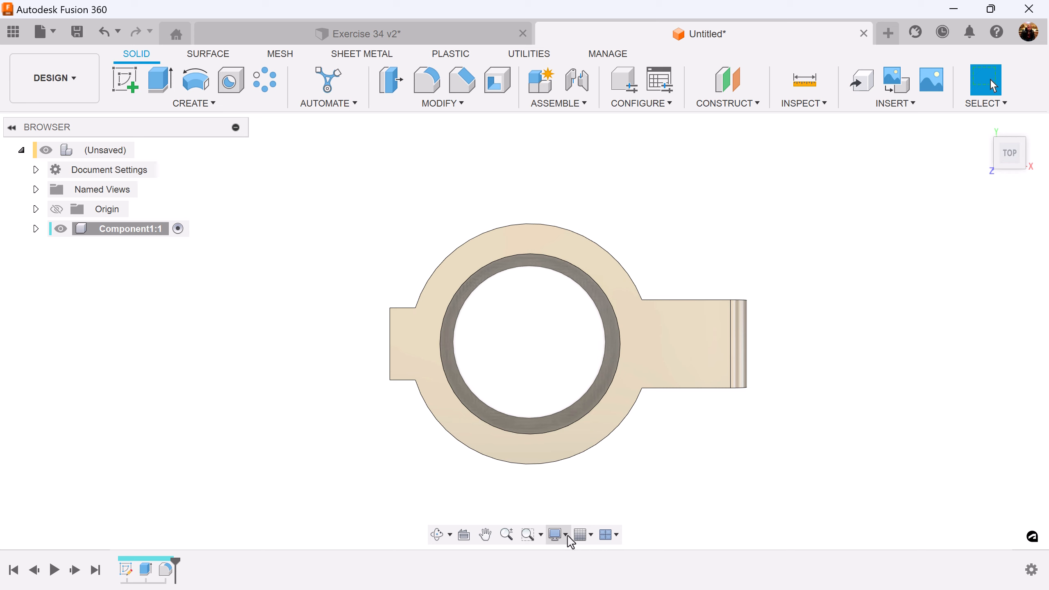
click(564, 536)
mouse_move(590, 483)
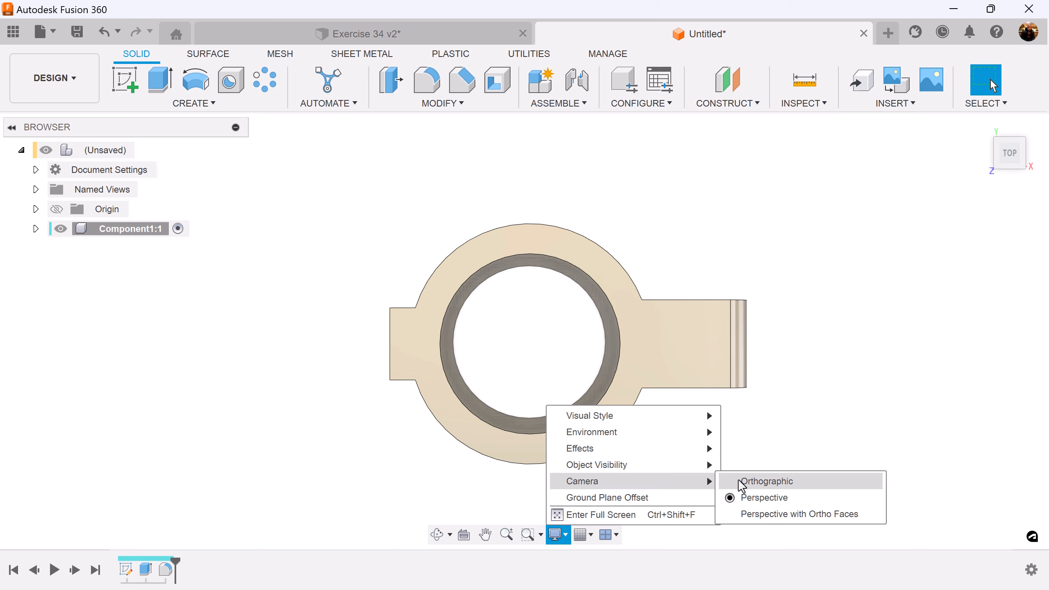
click(767, 515)
scroll(607, 415, up, 5)
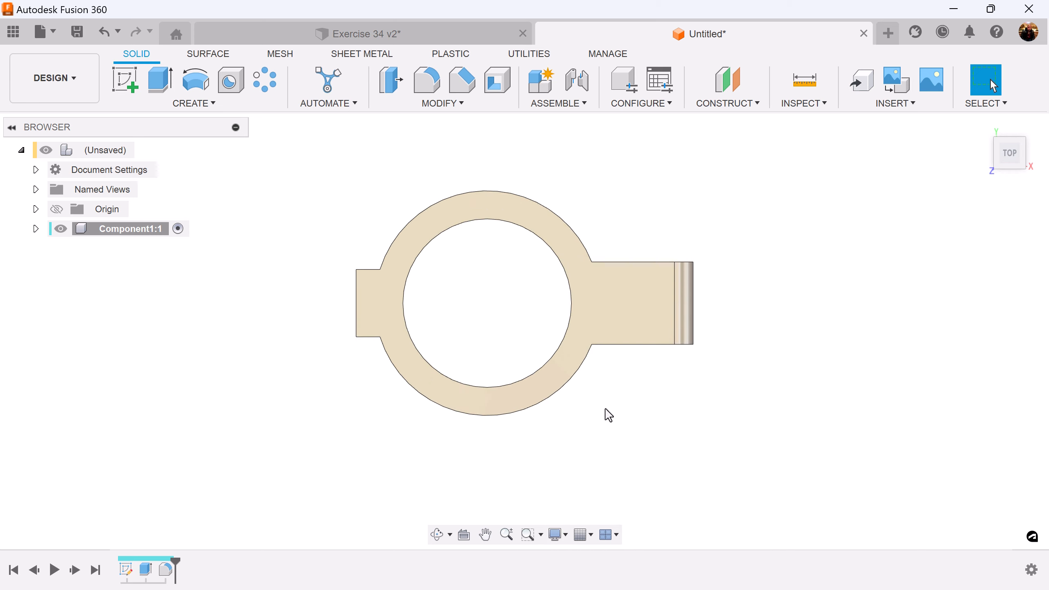
Sketch a two-point rectangle on the origin XY plane, running from inside the bore to the right arm's outer edge across the horizontal axis
click(134, 94)
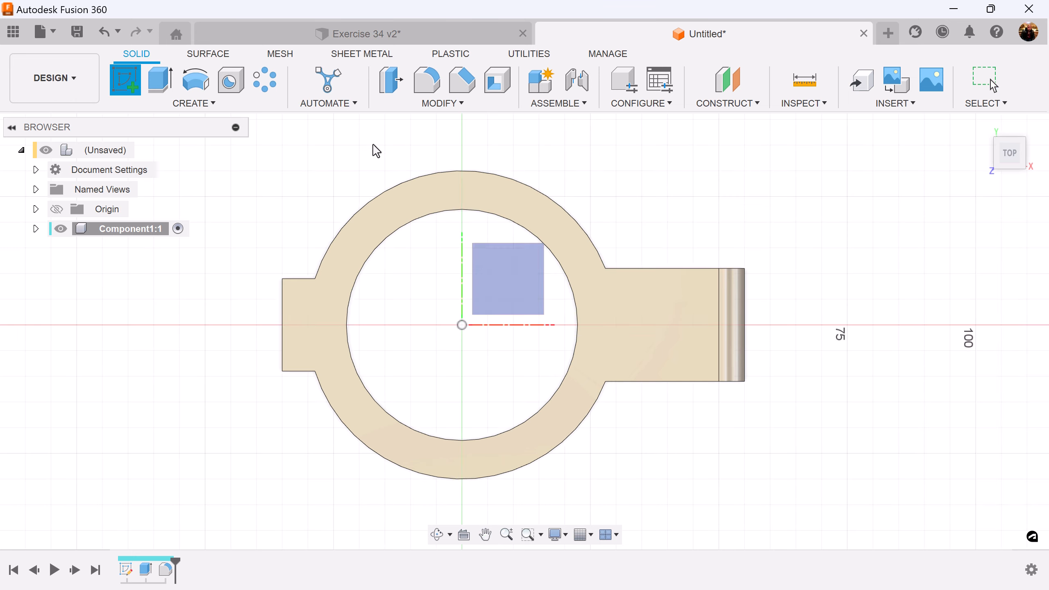
click(511, 295)
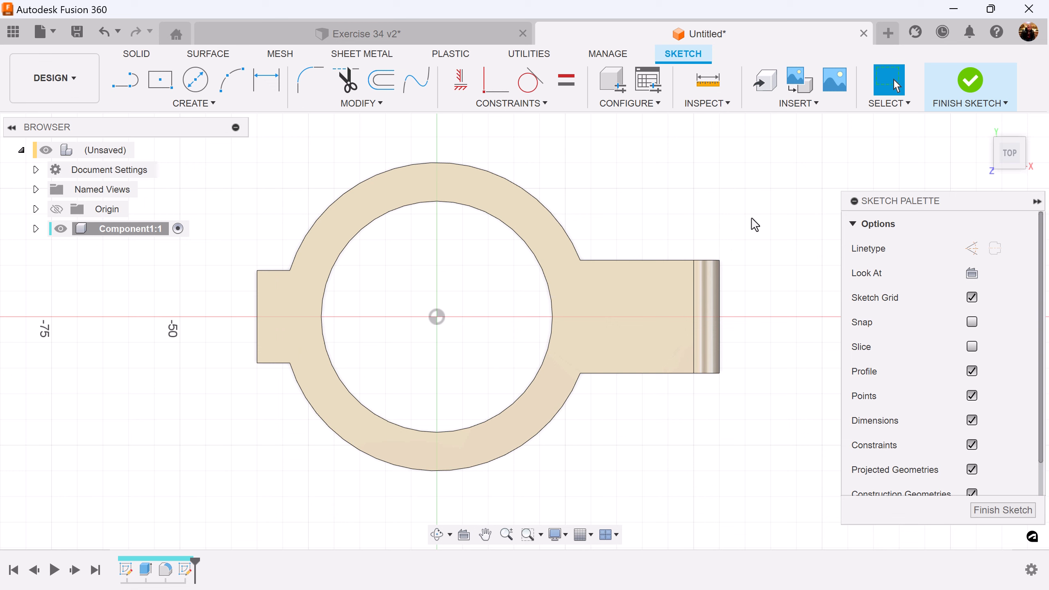
click(160, 79)
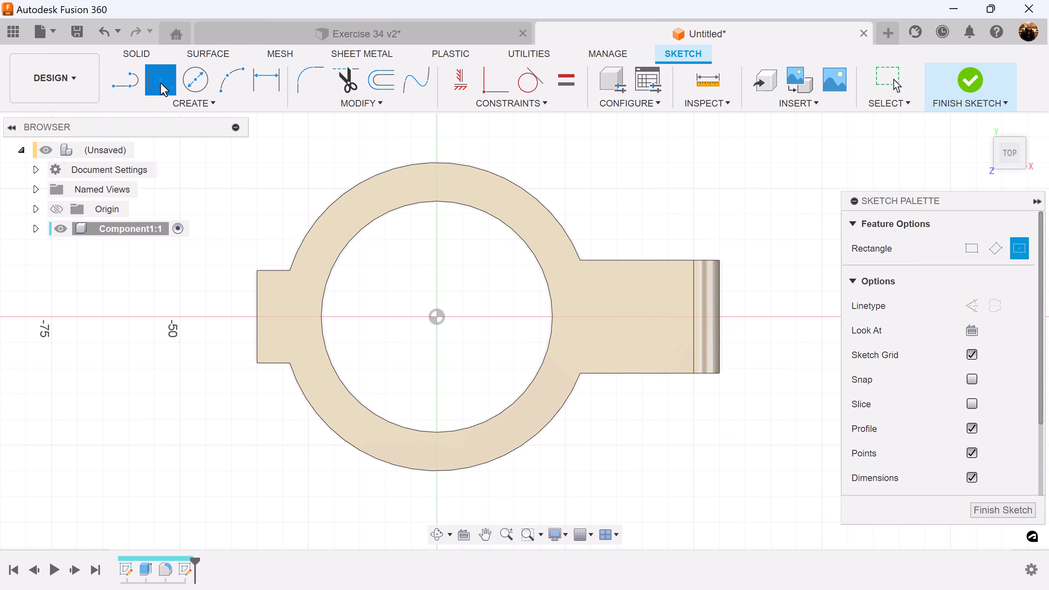
click(972, 250)
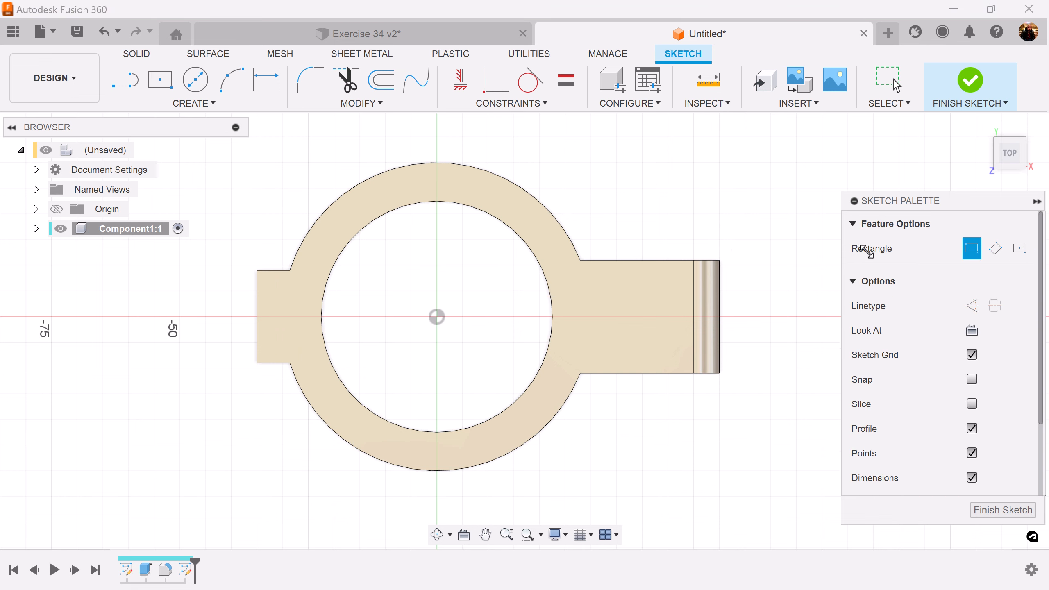
click(527, 299)
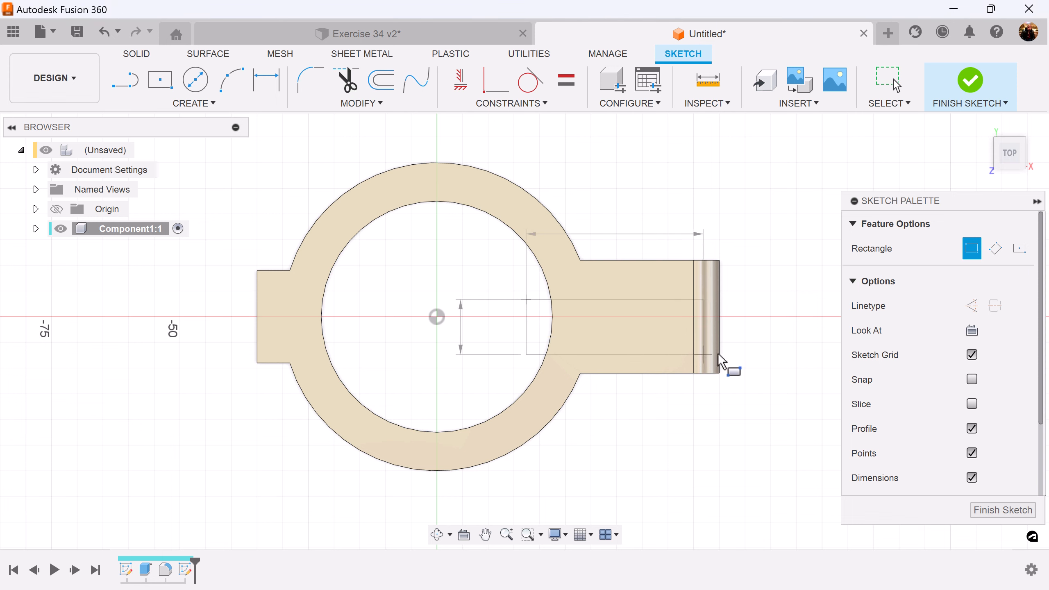
click(720, 331)
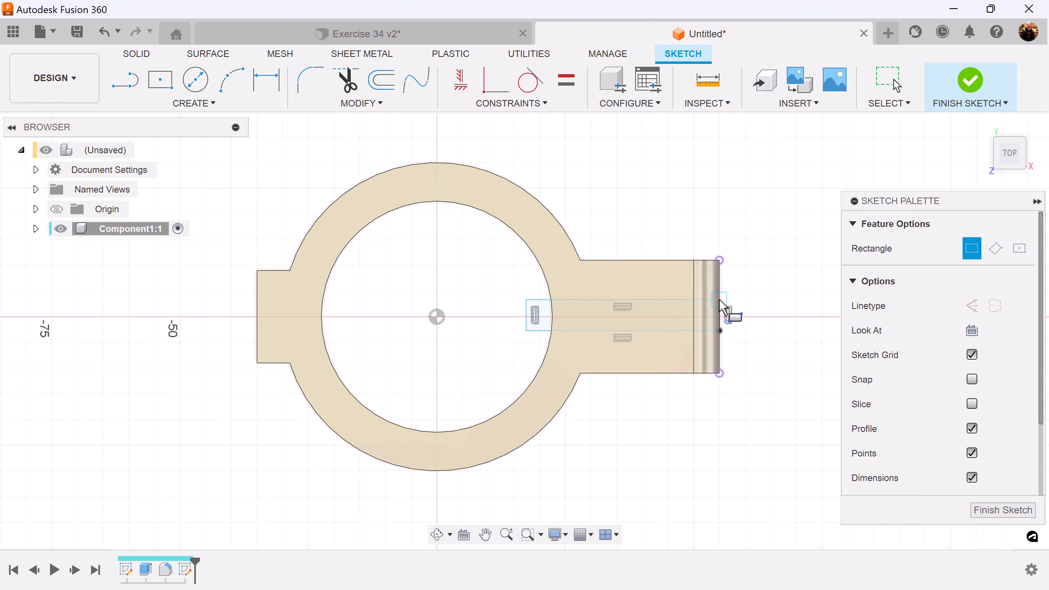
Try to make the slot rectangle's two inner corners coincident with the bore circle, and undo the attempt
scroll(729, 409, up, 2)
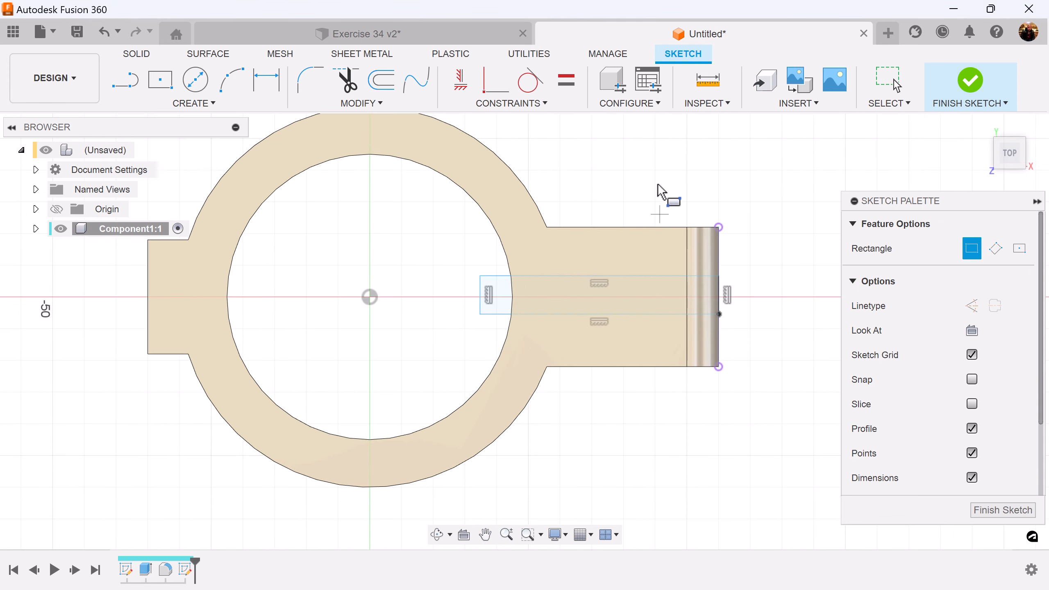
click(505, 89)
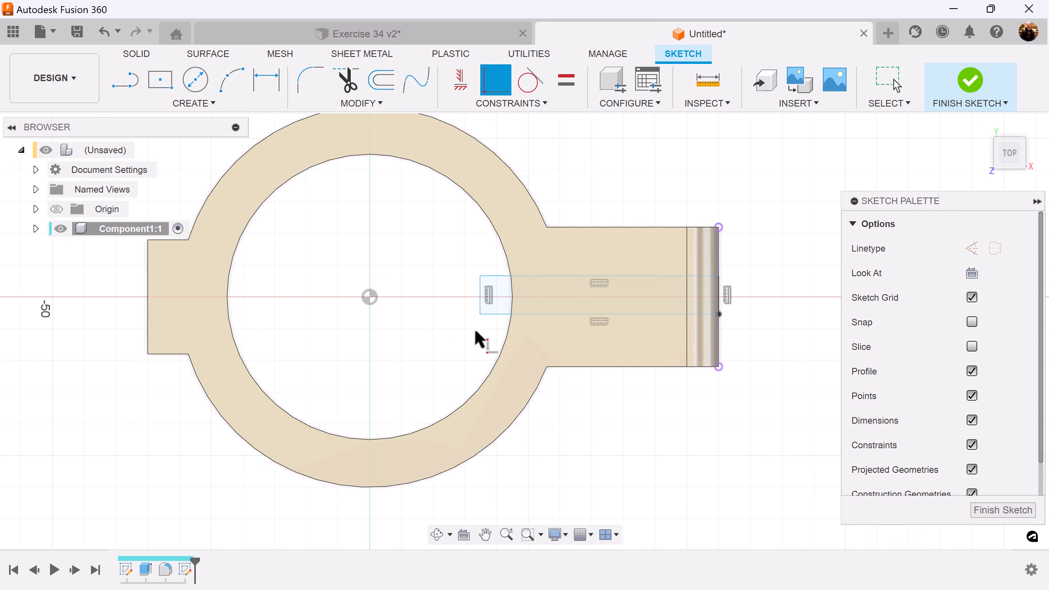
click(479, 314)
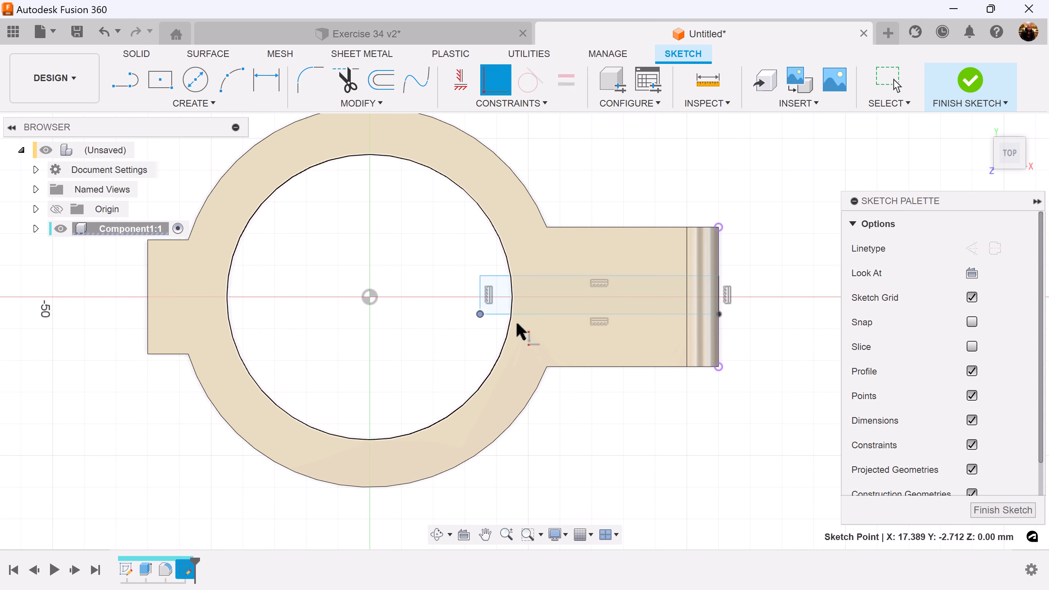
click(511, 327)
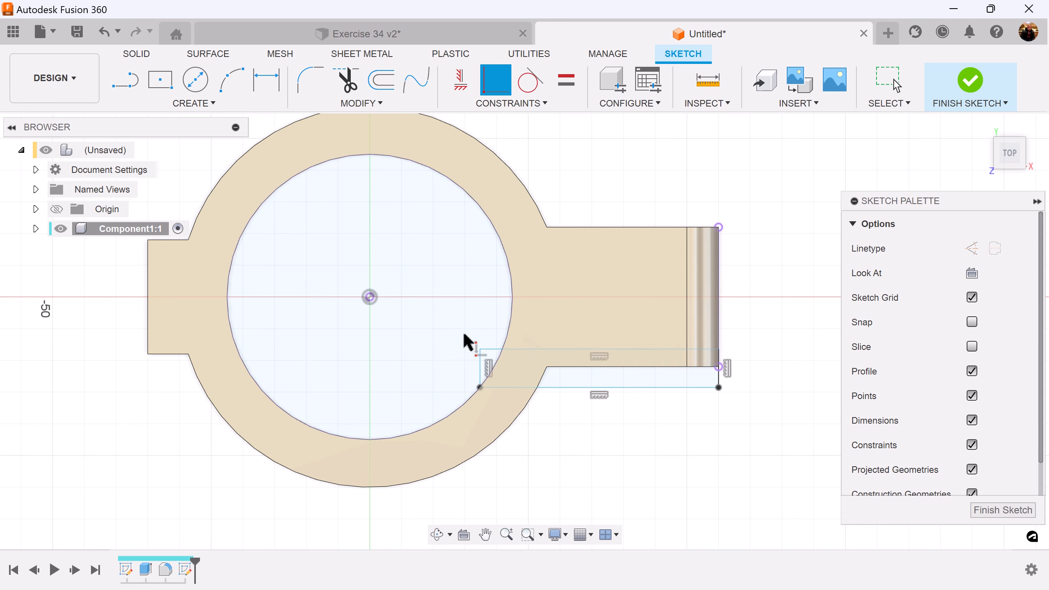
click(480, 349)
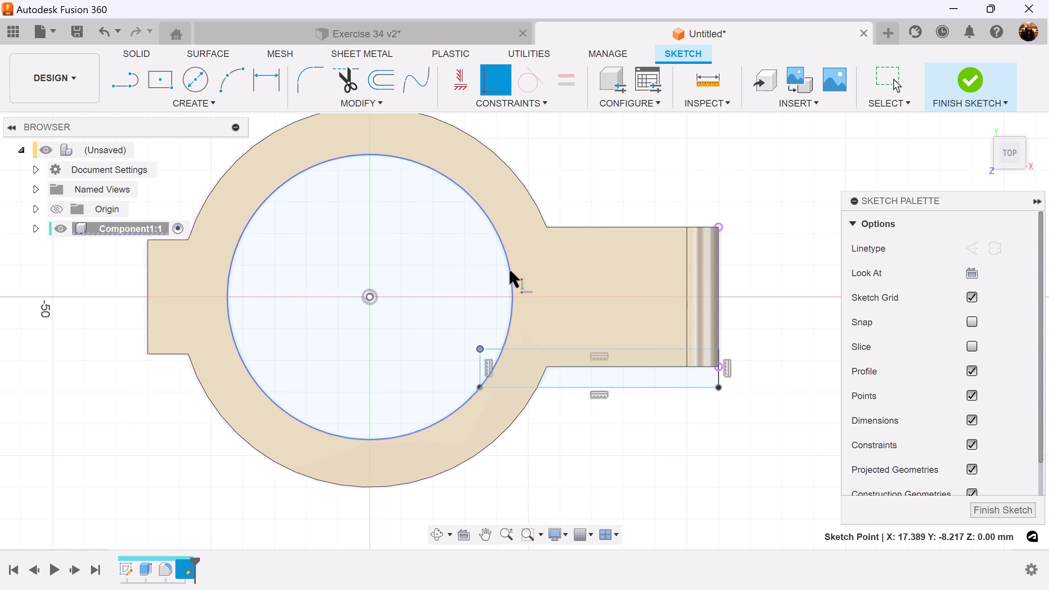
click(509, 270)
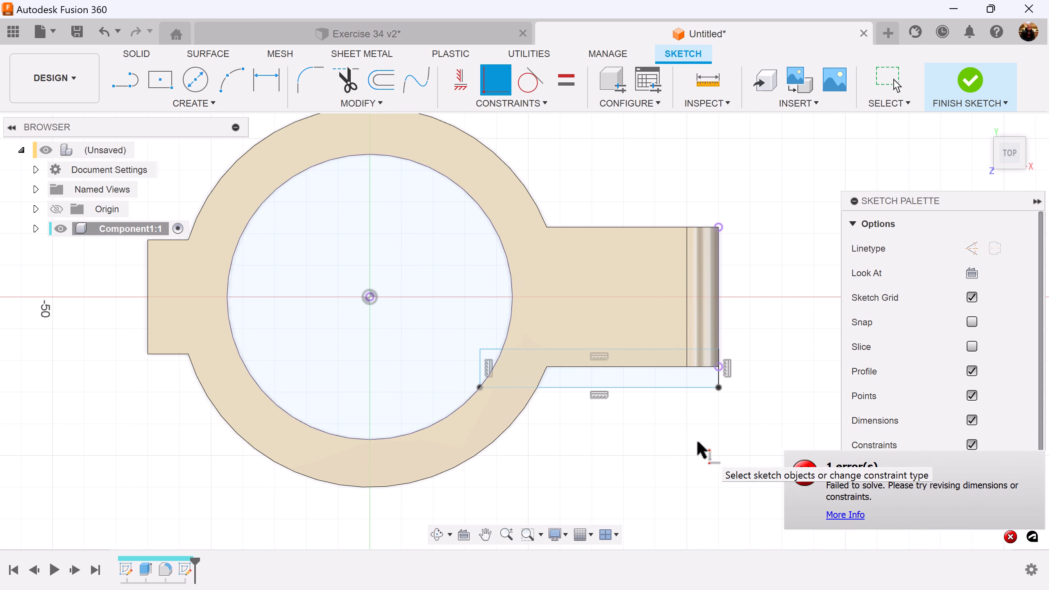
key(Escape)
drag(675, 349, 673, 303)
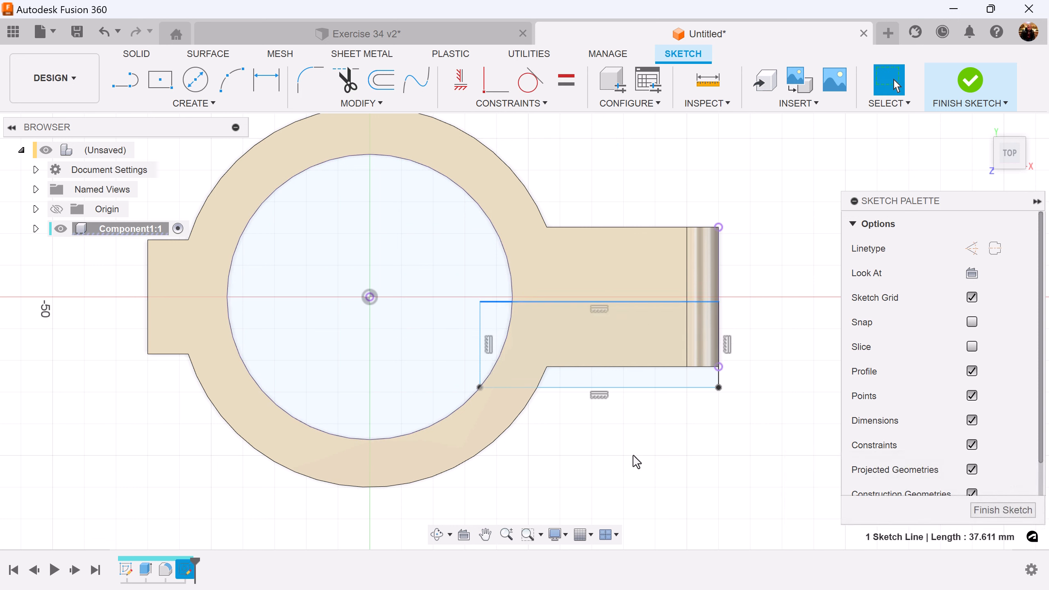
click(480, 387)
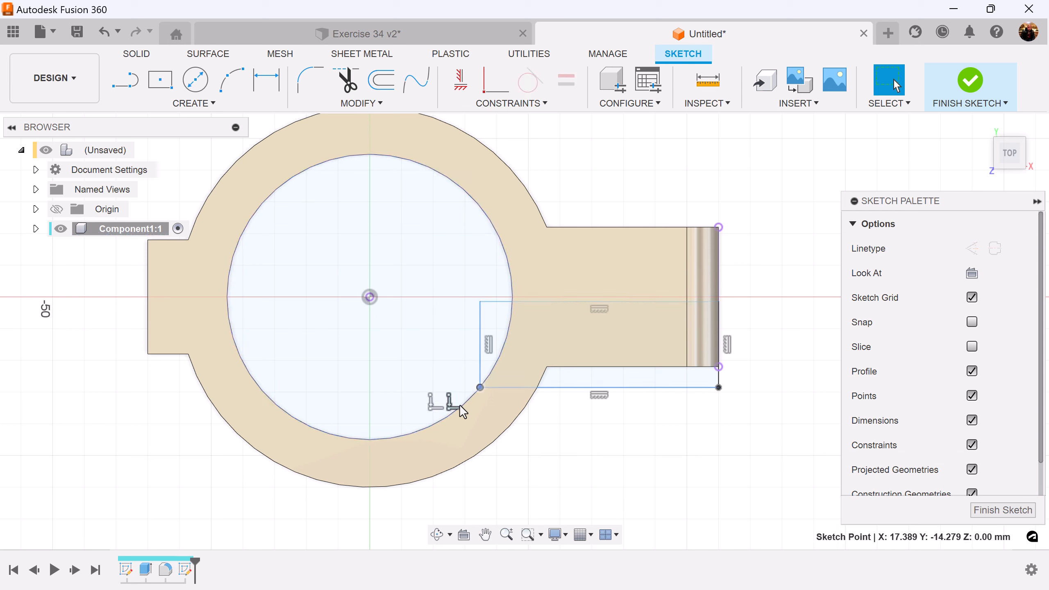
key(ctrl+z)
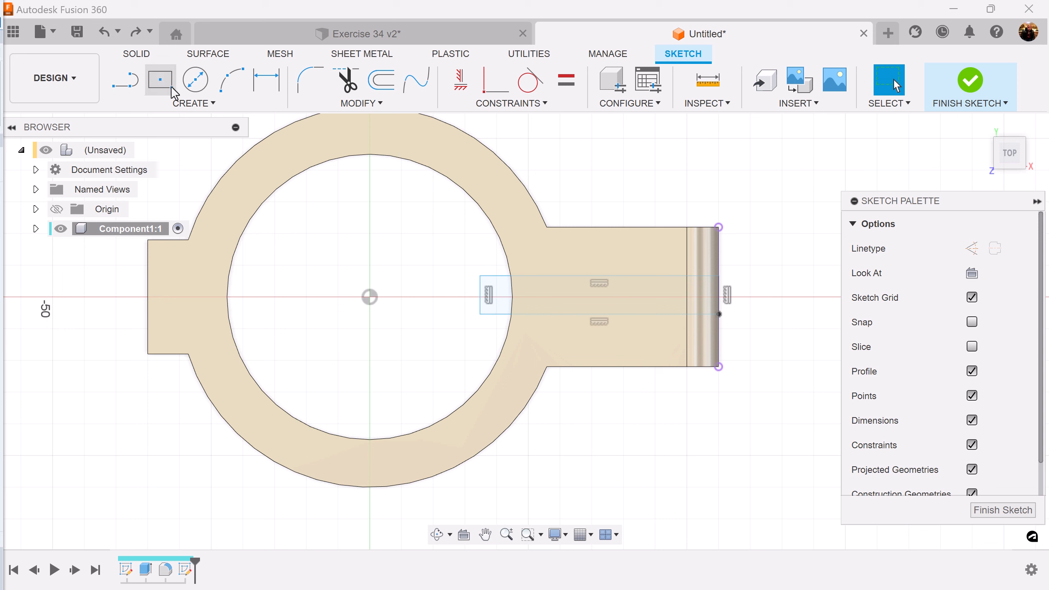
Dimension the height of the slot rectangle at the right arm's outer edge as 6 mm
click(265, 93)
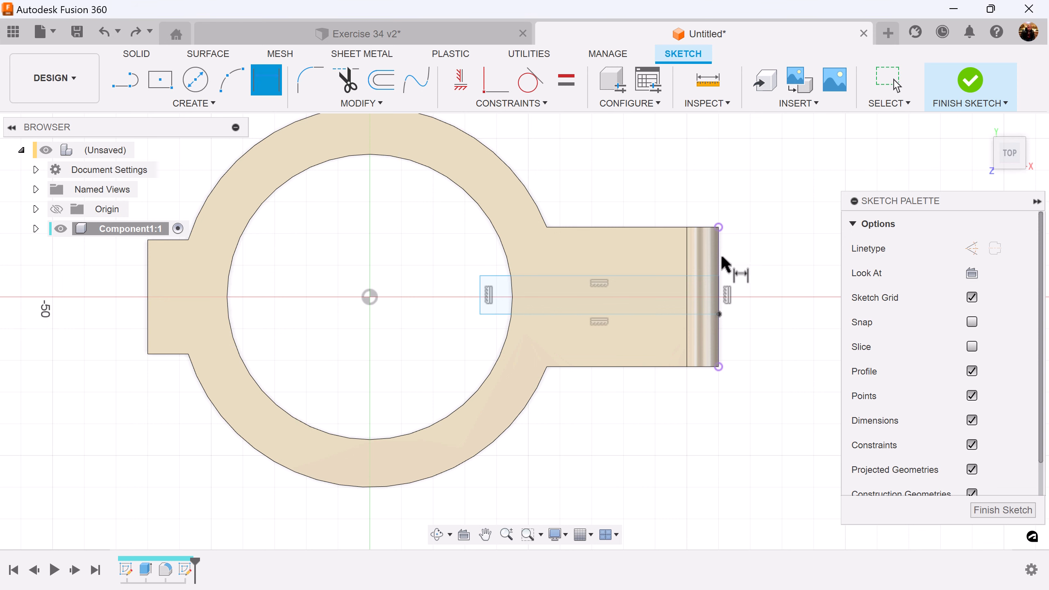
click(721, 291)
click(769, 289)
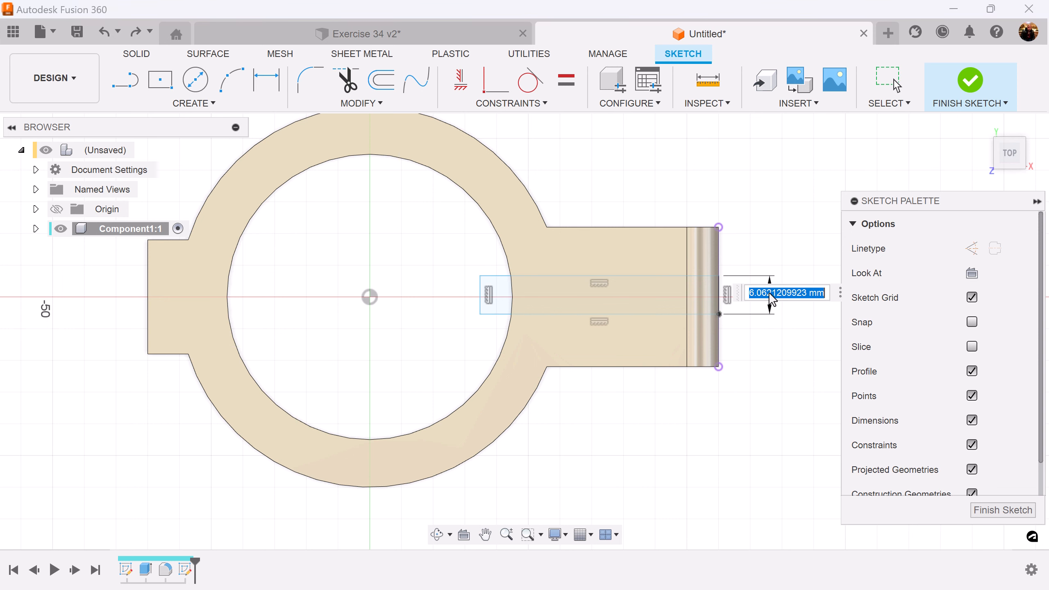
text(6)
key(Return)
Constrain both inner corners of the slot rectangle coincident with the bore circle and finish the sketch
scroll(771, 295, up, 2)
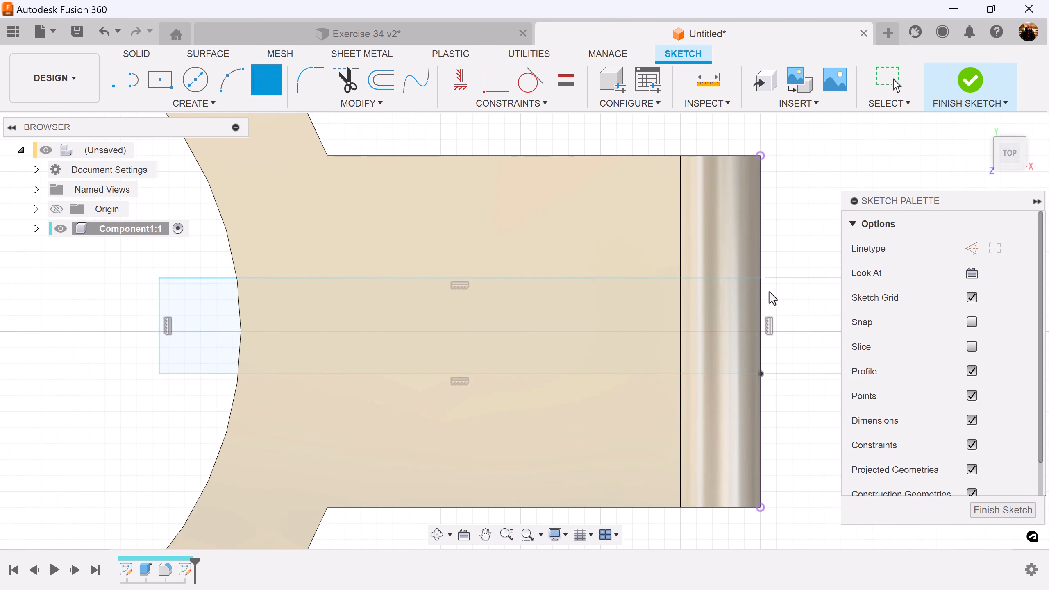
scroll(692, 325, down, 3)
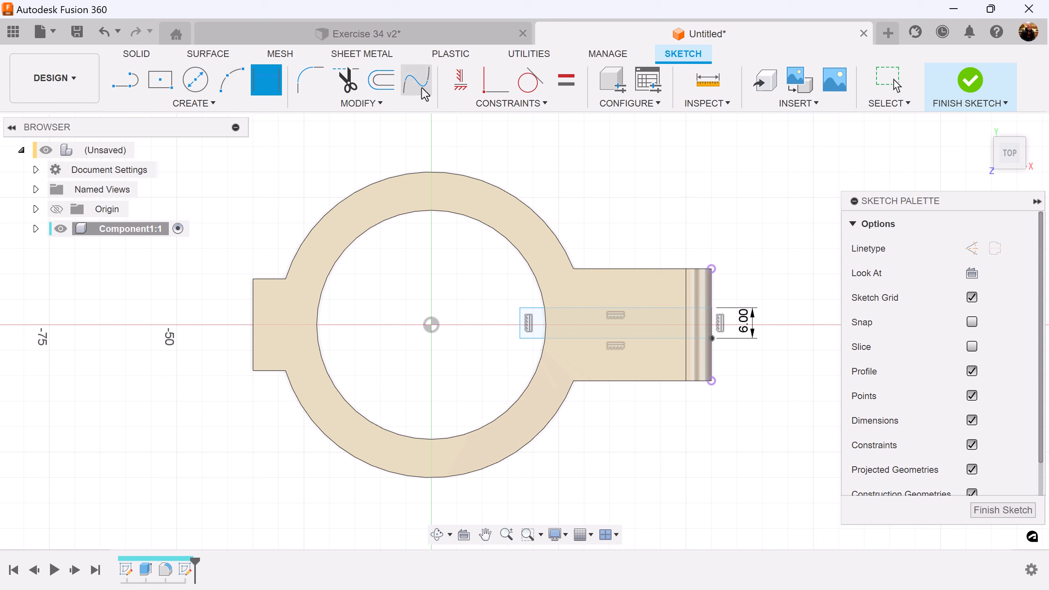
click(496, 83)
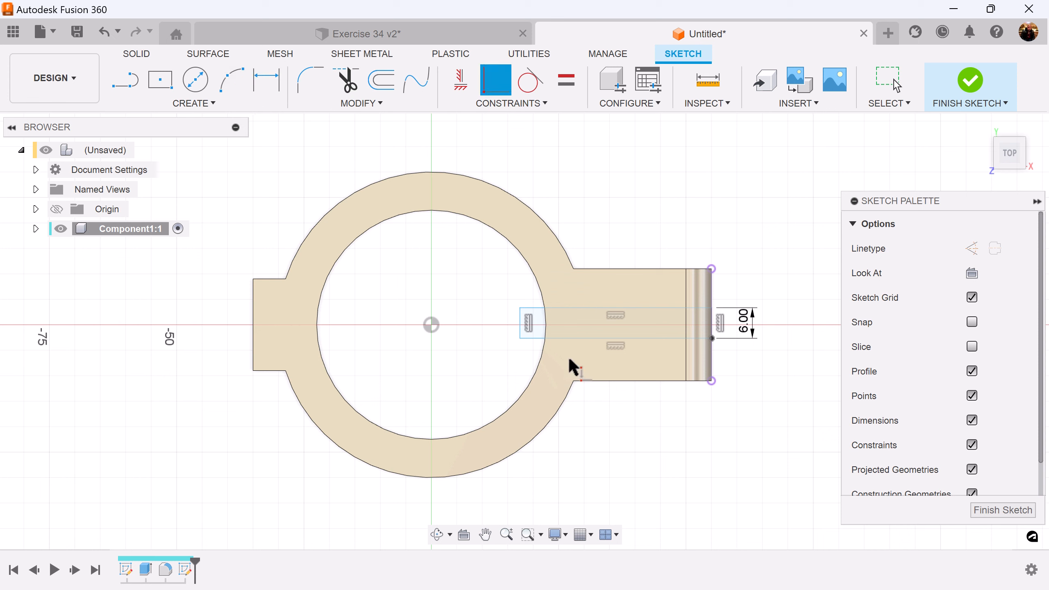
click(521, 309)
click(546, 307)
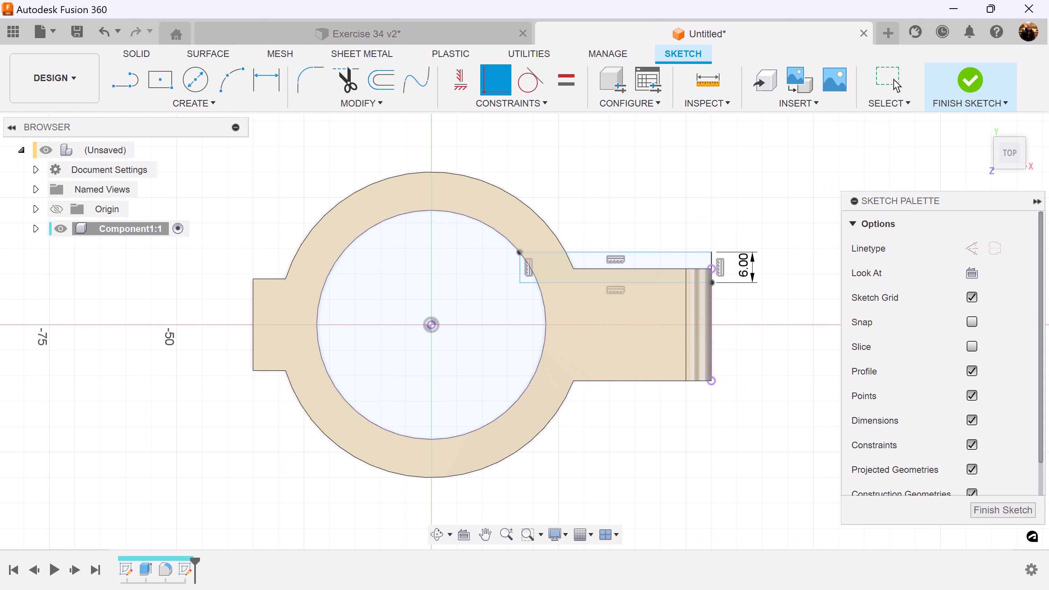
click(894, 79)
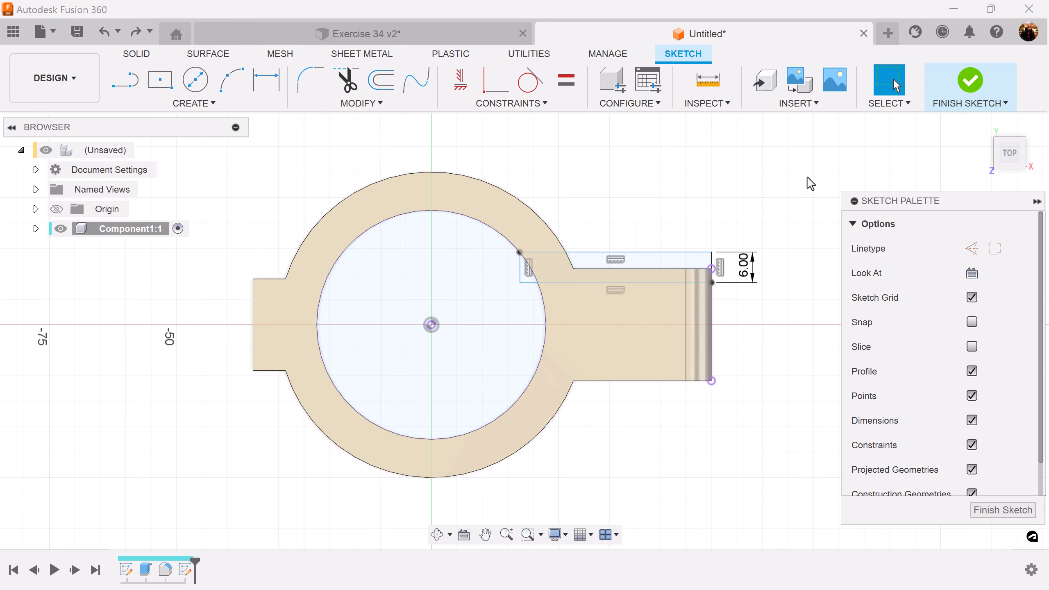
click(495, 80)
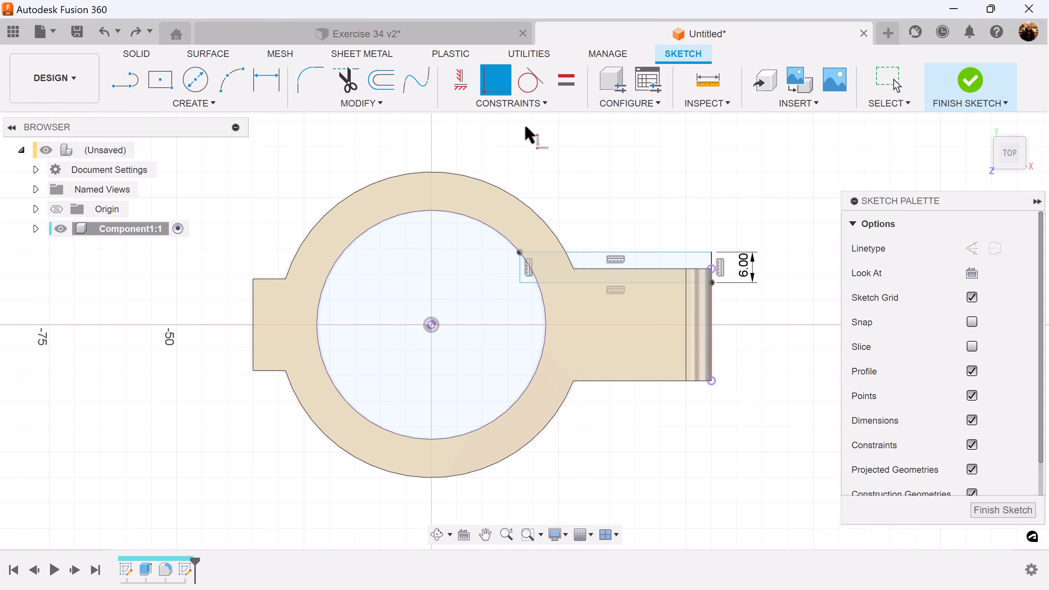
click(520, 282)
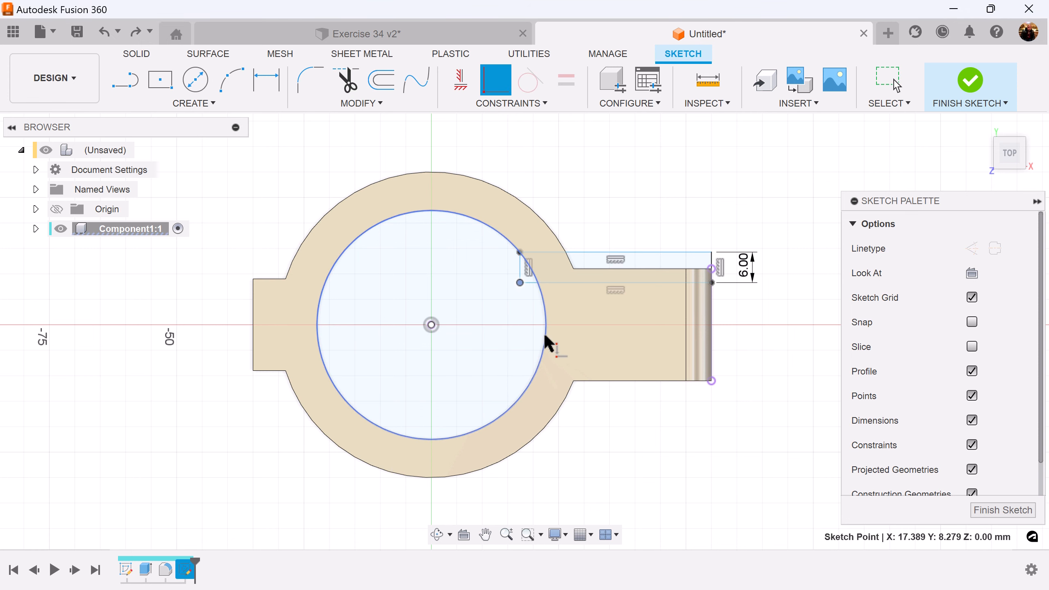
click(545, 341)
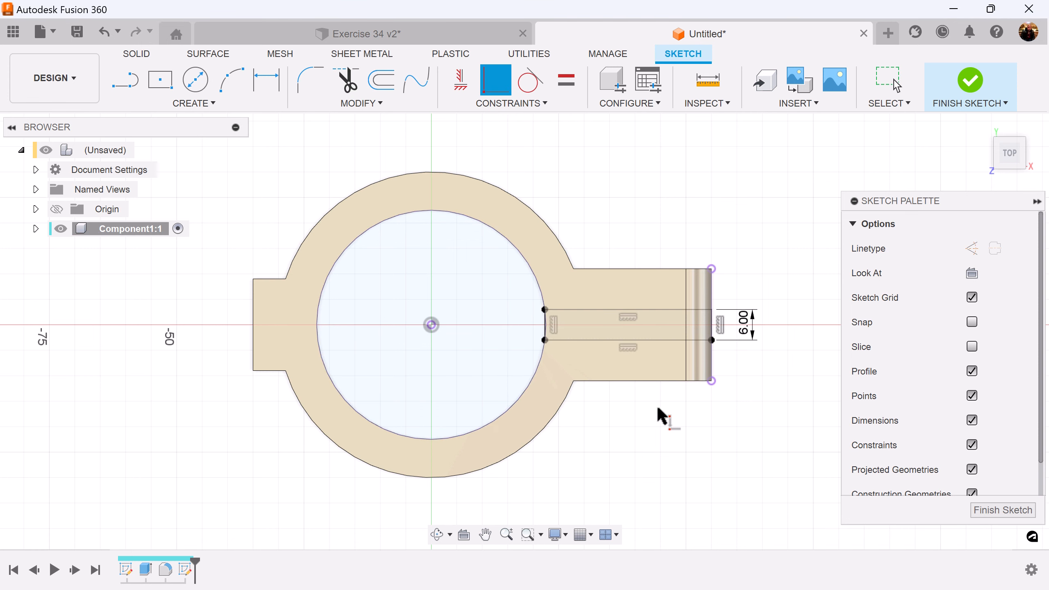
scroll(658, 405, up, 3)
click(1027, 512)
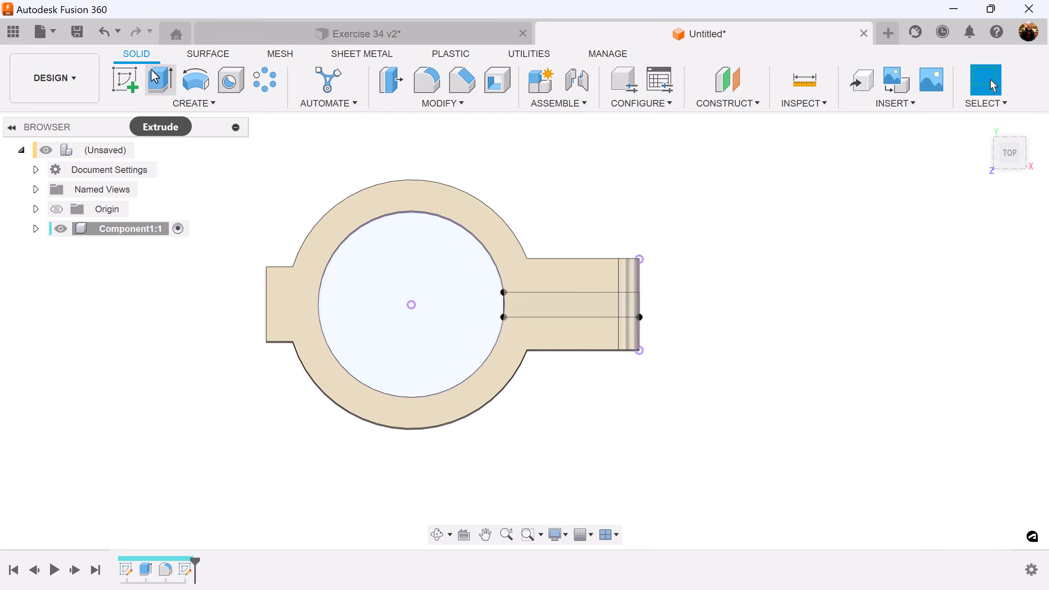
Extrude the slot rectangle as a symmetric cut with extent All, splitting the right arm
click(161, 79)
mouse_move(642, 226)
shift+middle_down()
mouse_move(600, 326)
mouse_move(670, 363)
mouse_move(616, 355)
shift+middle_up()
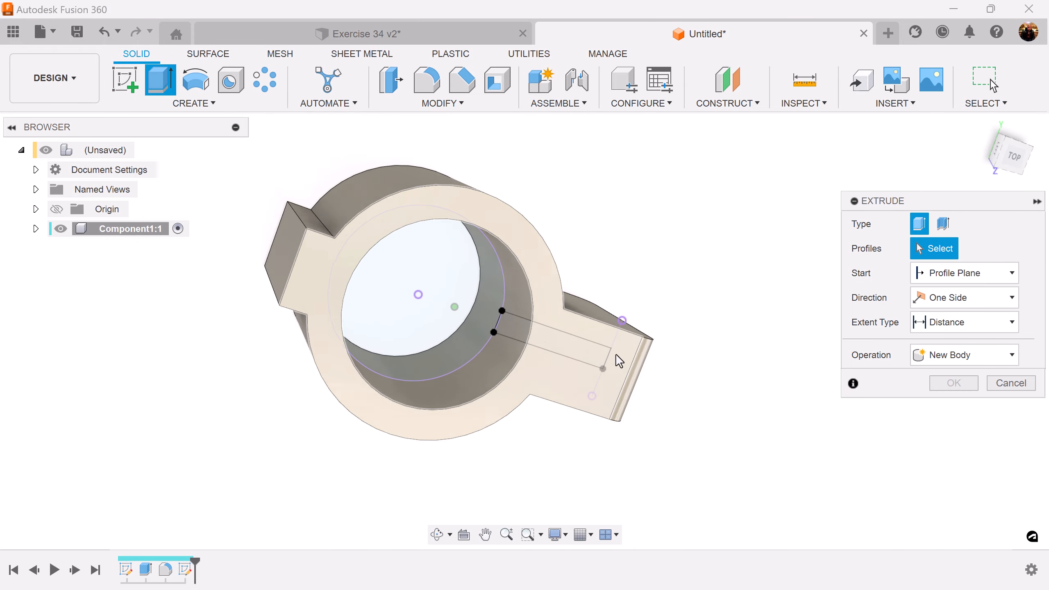
click(504, 328)
click(987, 298)
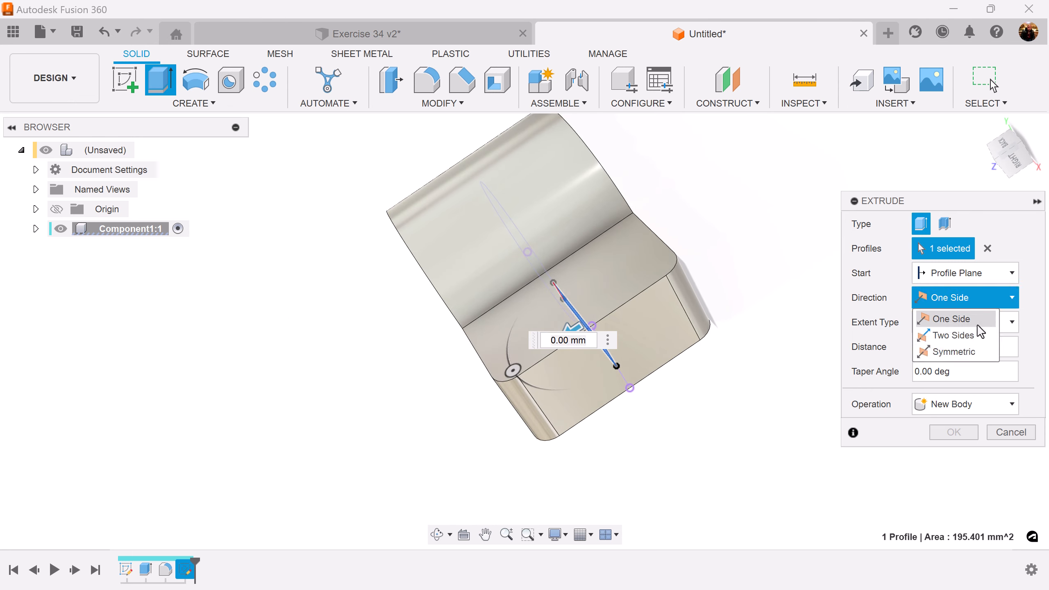
click(976, 352)
click(985, 323)
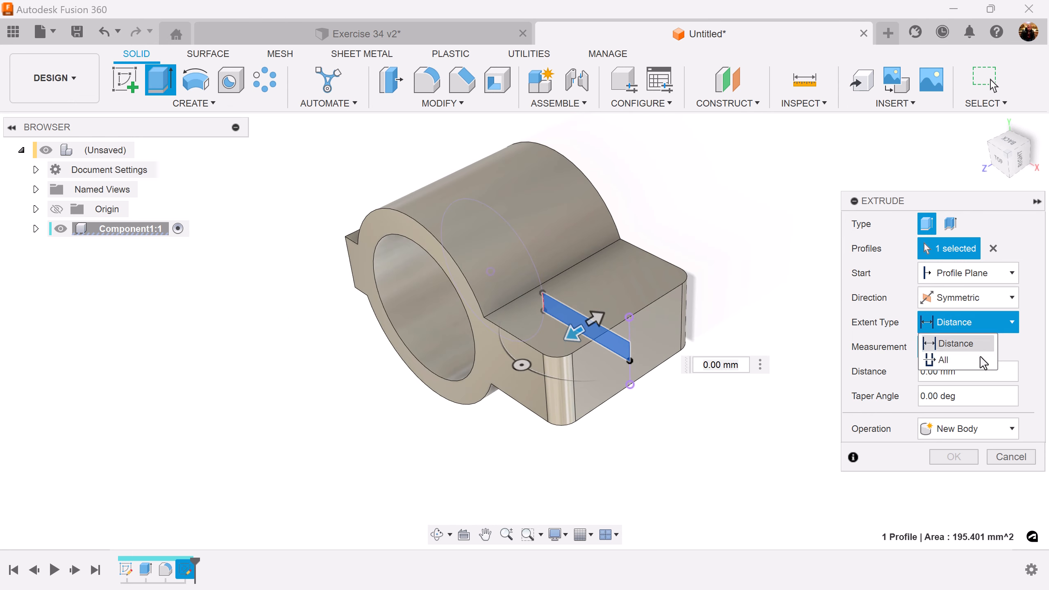
click(980, 358)
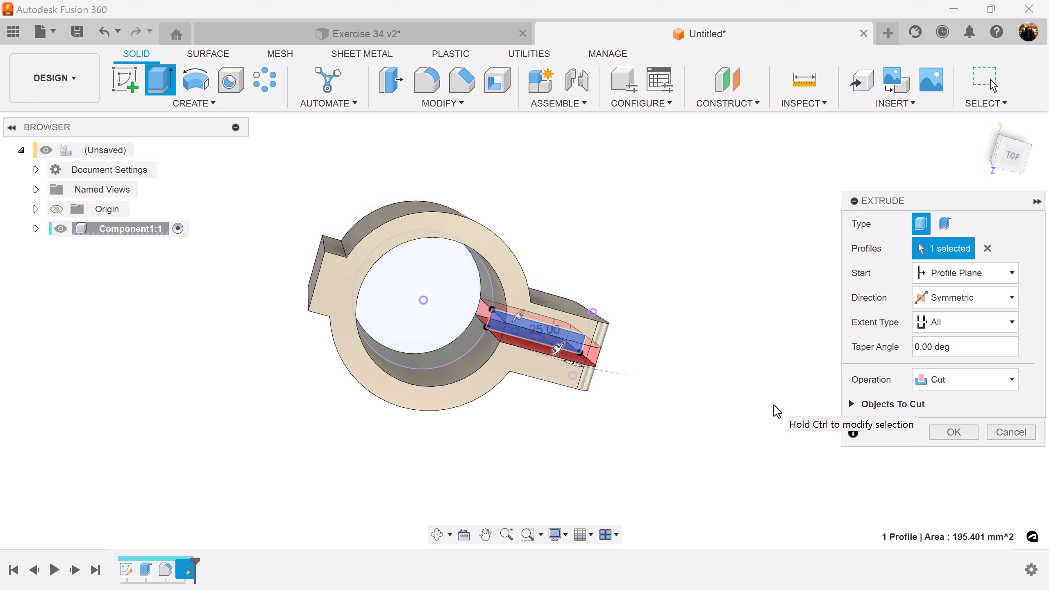
click(954, 432)
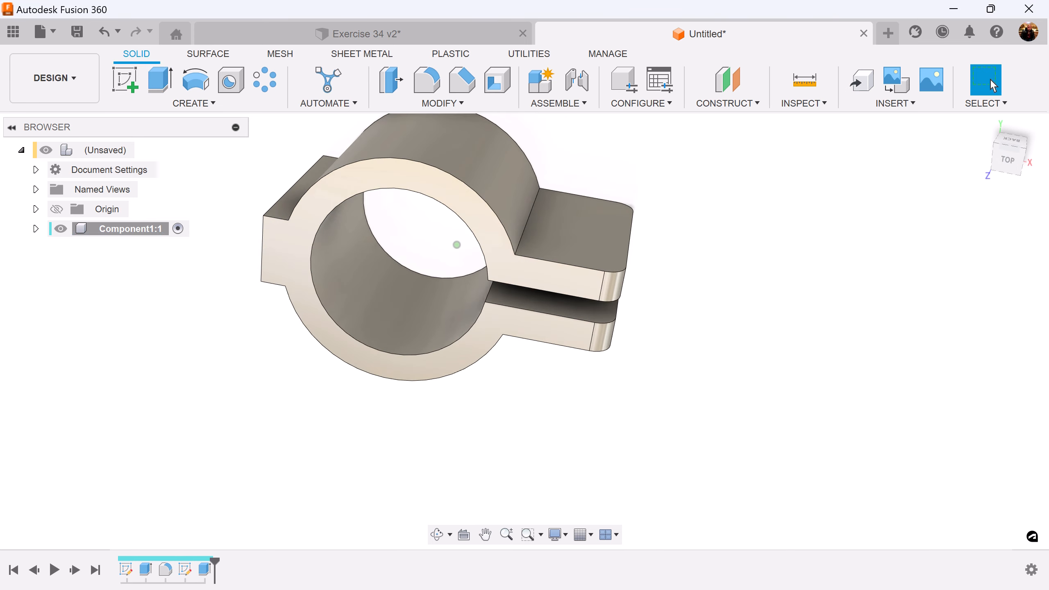
click(1004, 324)
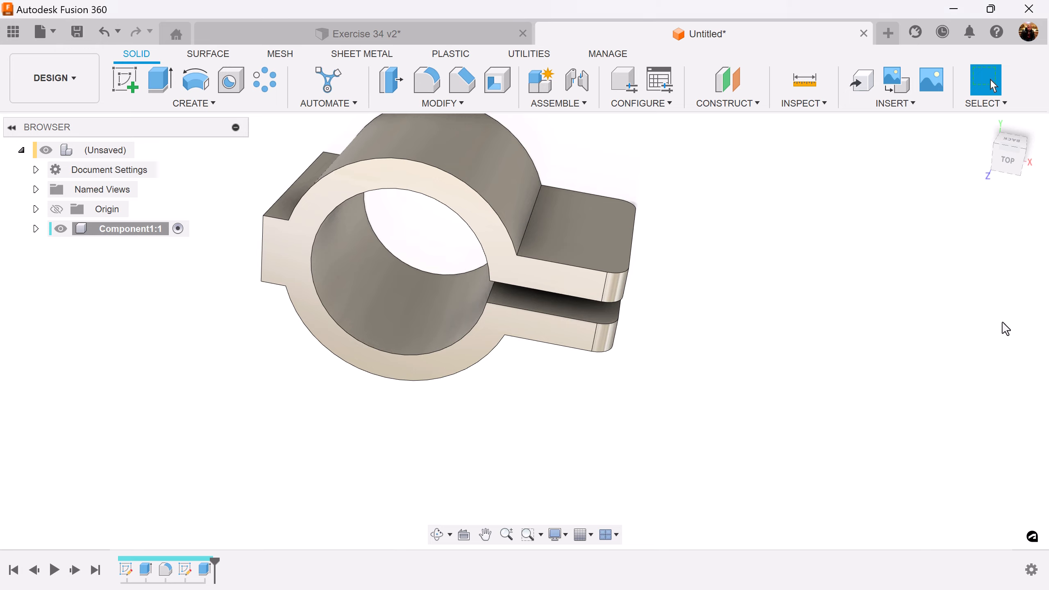
Start a sketch on the origin YZ plane, viewed from the right with the slot running horizontally
click(1010, 159)
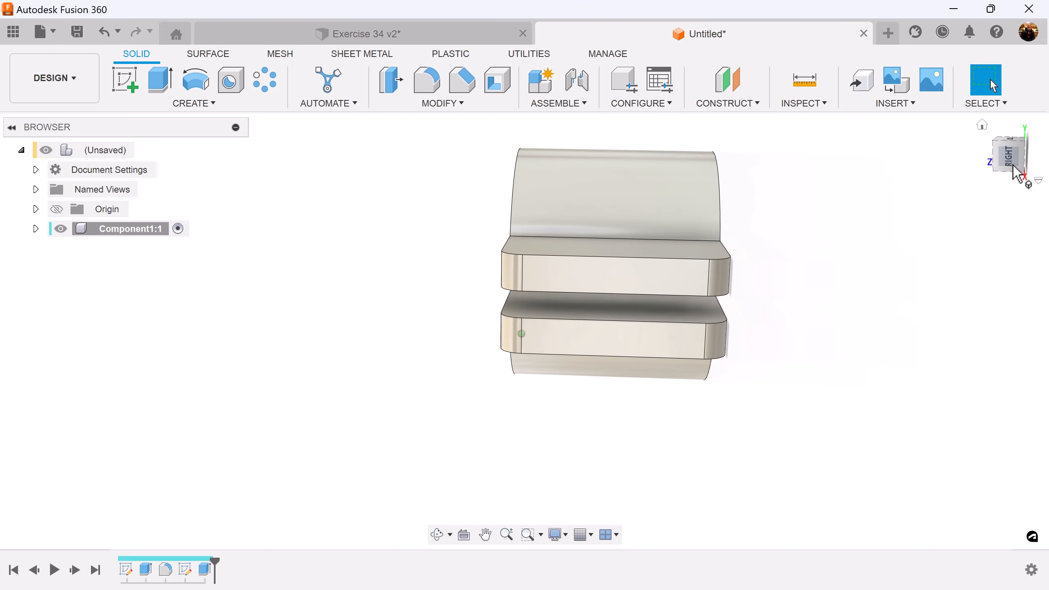
middle_drag(865, 251, 764, 293)
click(140, 83)
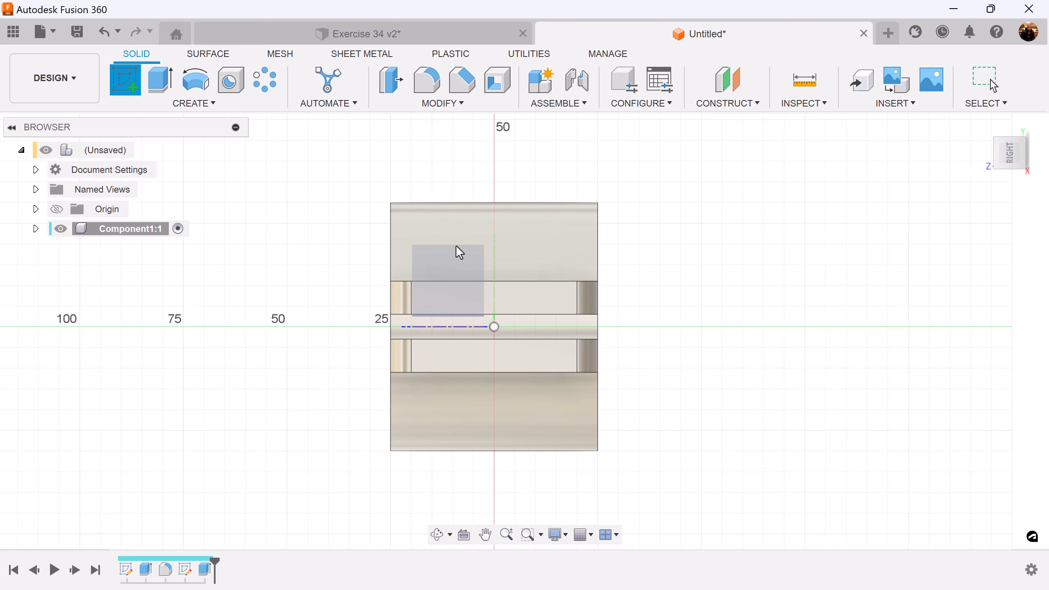
click(460, 264)
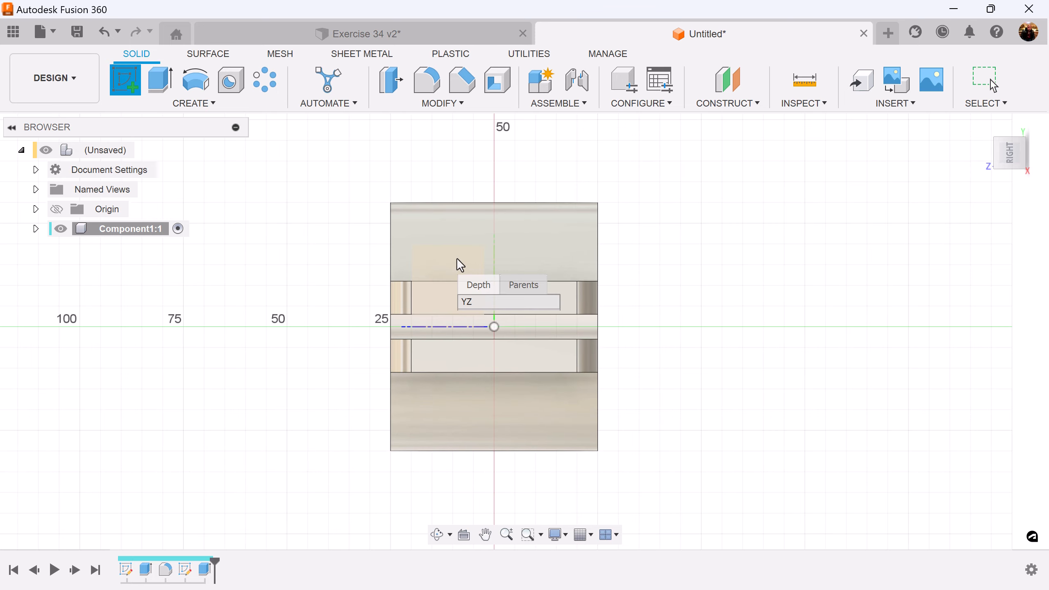
click(477, 307)
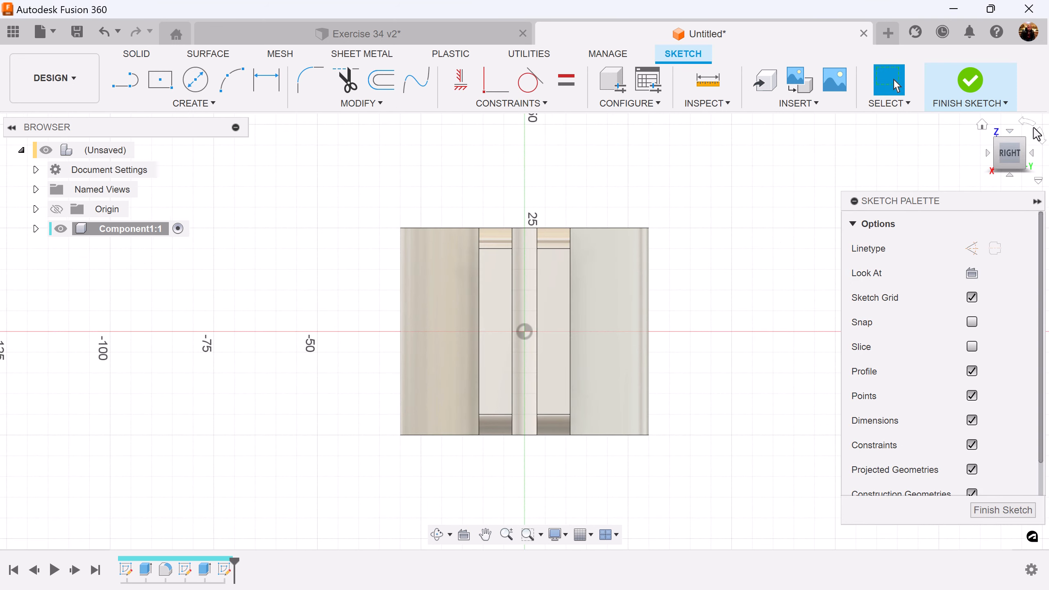
click(1029, 126)
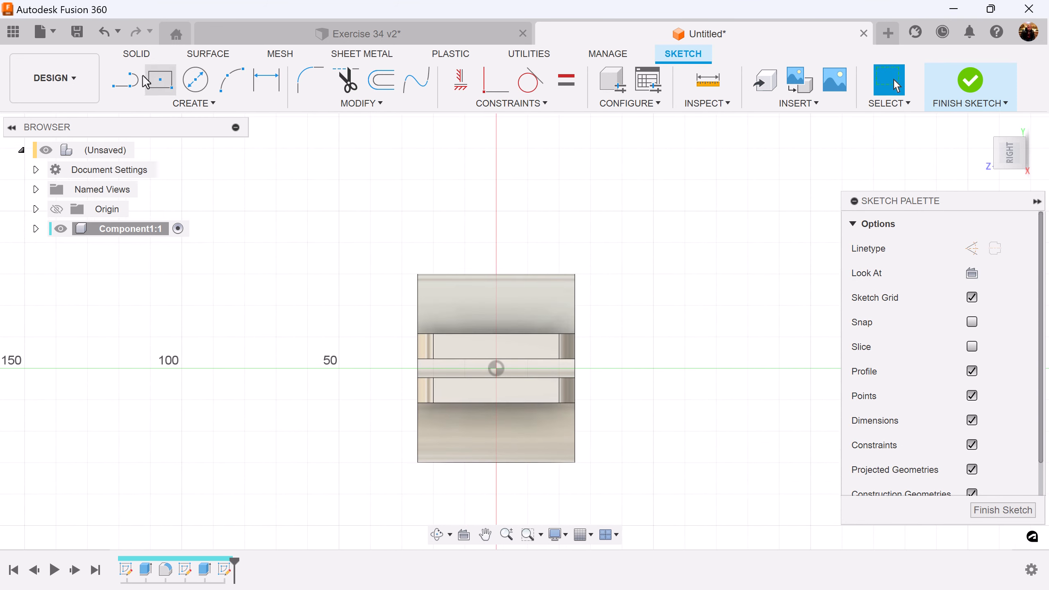
Draw a 55 mm construction line vertically upward from the origin, beyond the ring
click(131, 83)
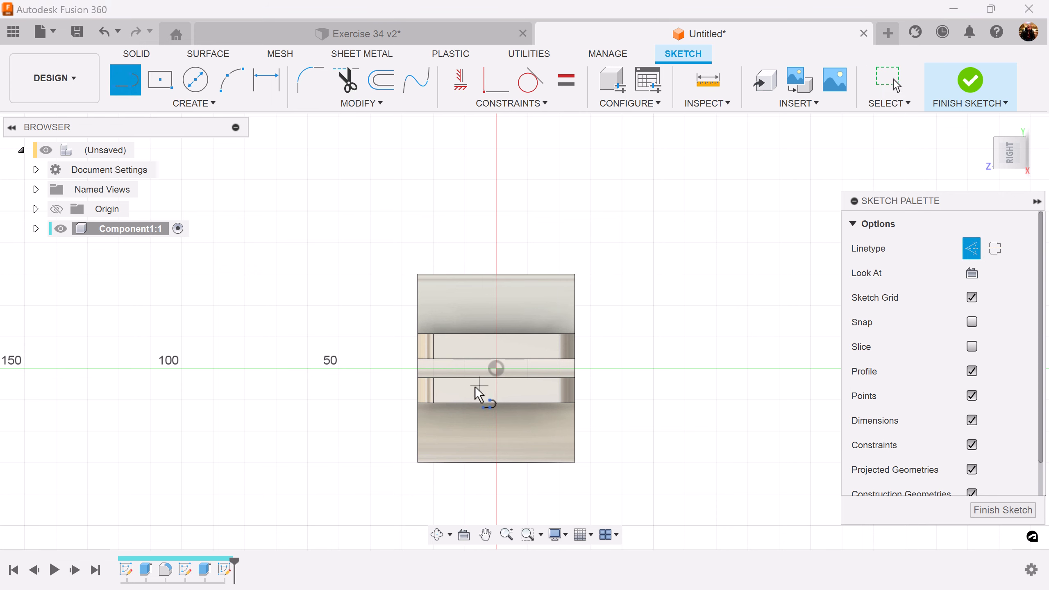
click(497, 370)
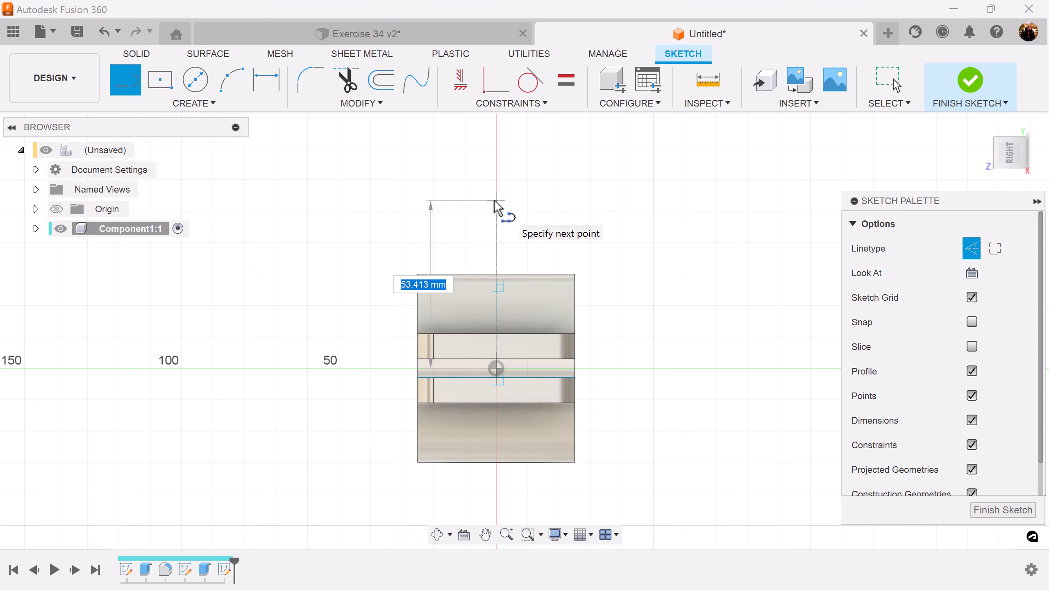
key(Tab)
key(Return)
drag(496, 201, 648, 199)
key(Escape)
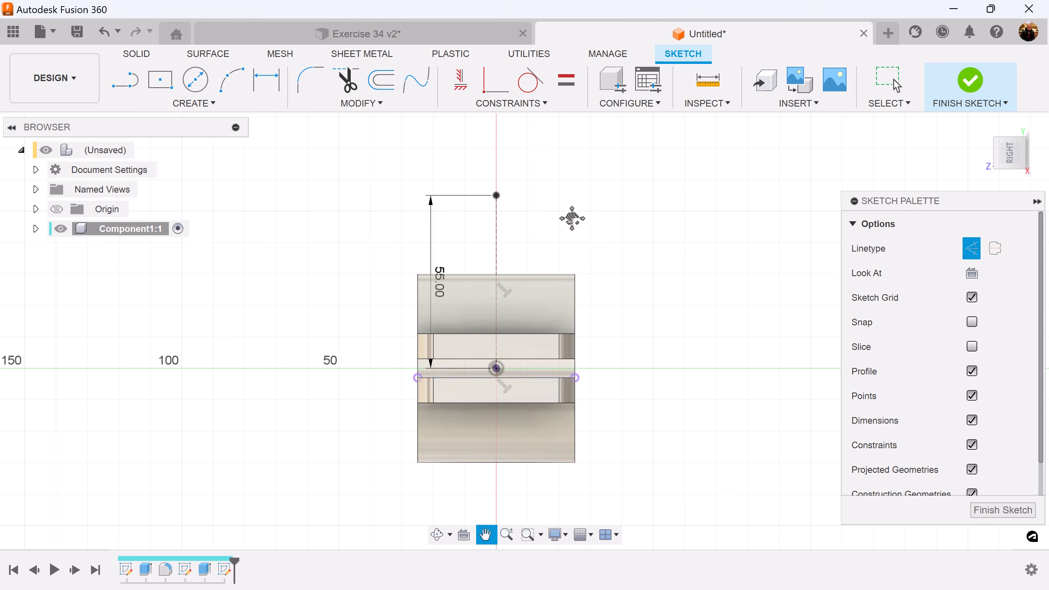
With construction linetype off, draw concentric 18 mm and 36 mm circles at the construction line's upper end and place their diameter dimensions outside
click(196, 81)
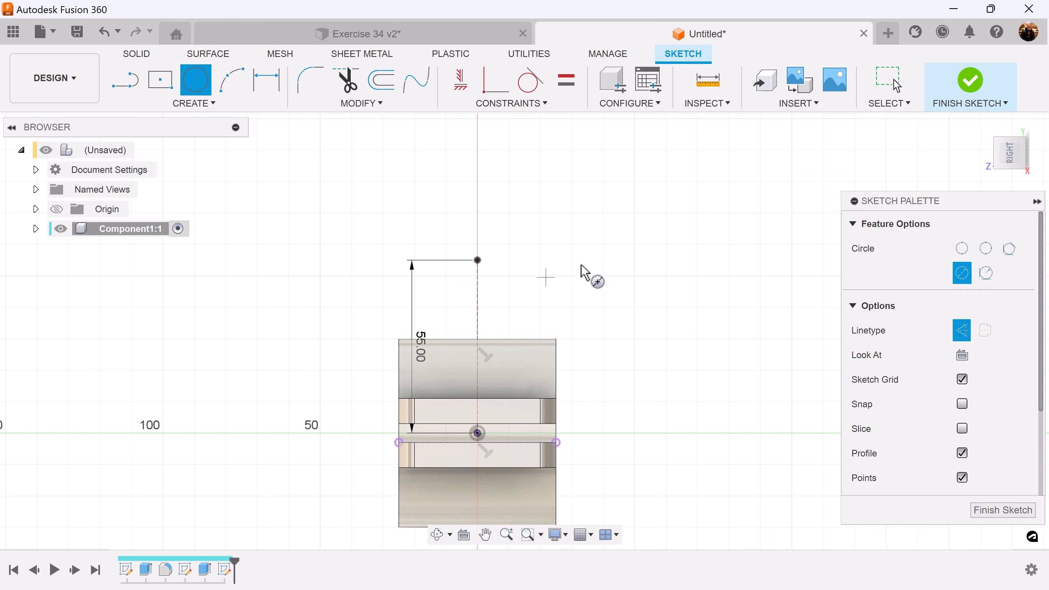
click(962, 331)
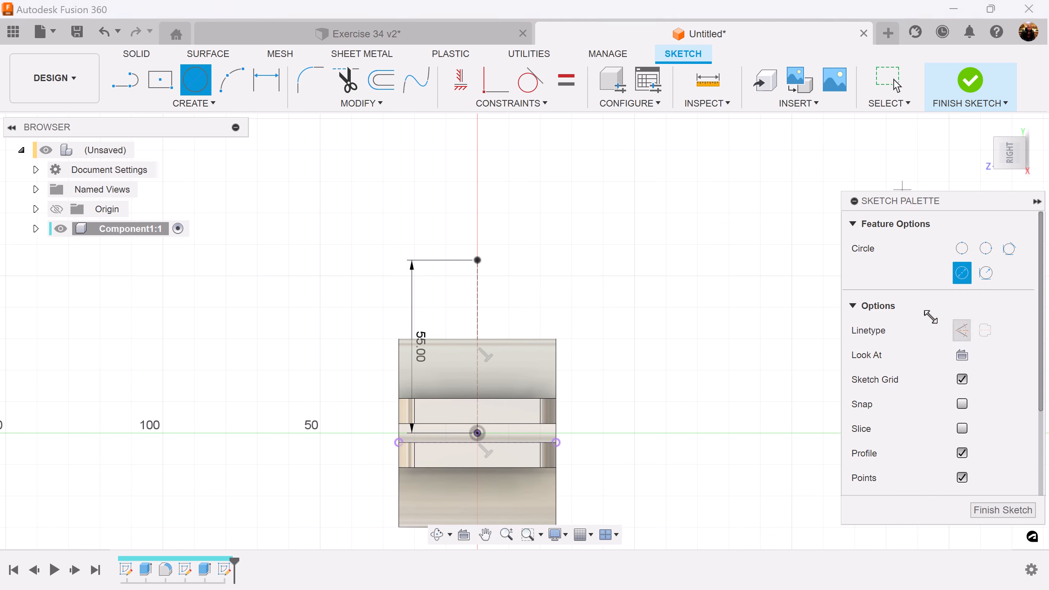
click(477, 260)
text(18)
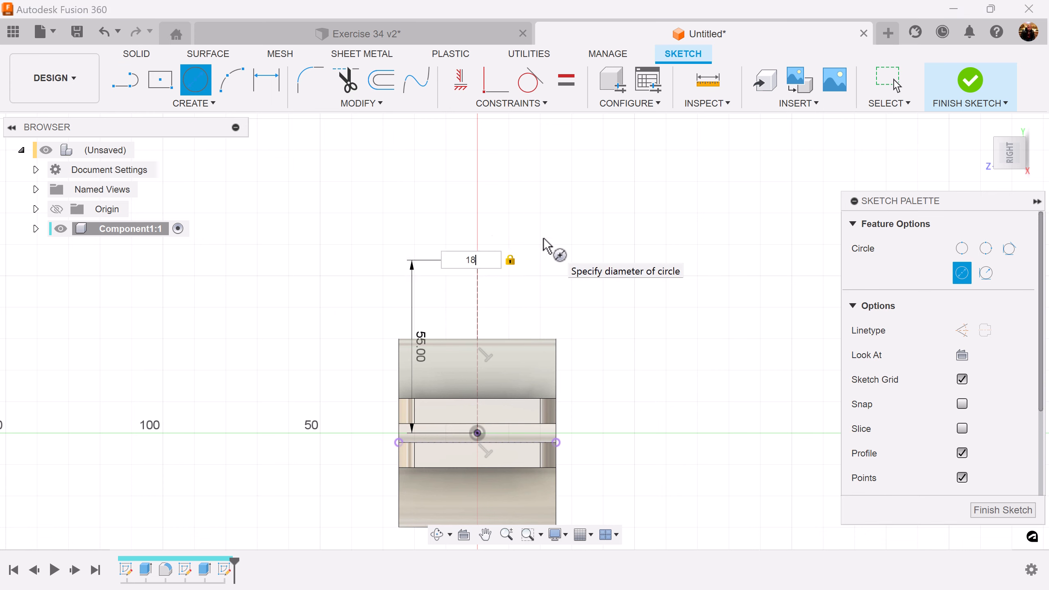
key(Return)
click(478, 261)
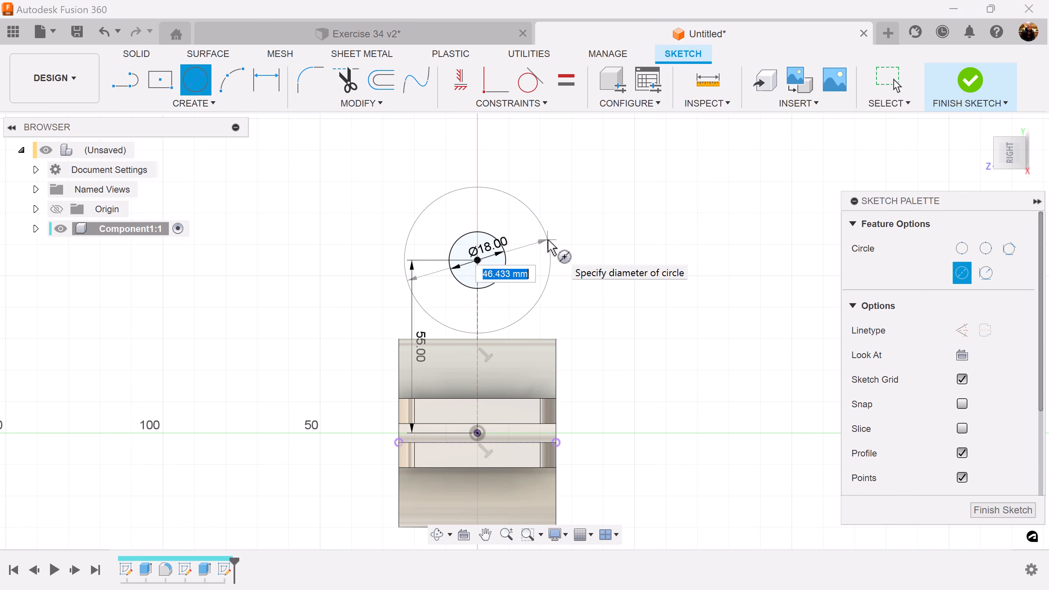
text(30)
key(Return)
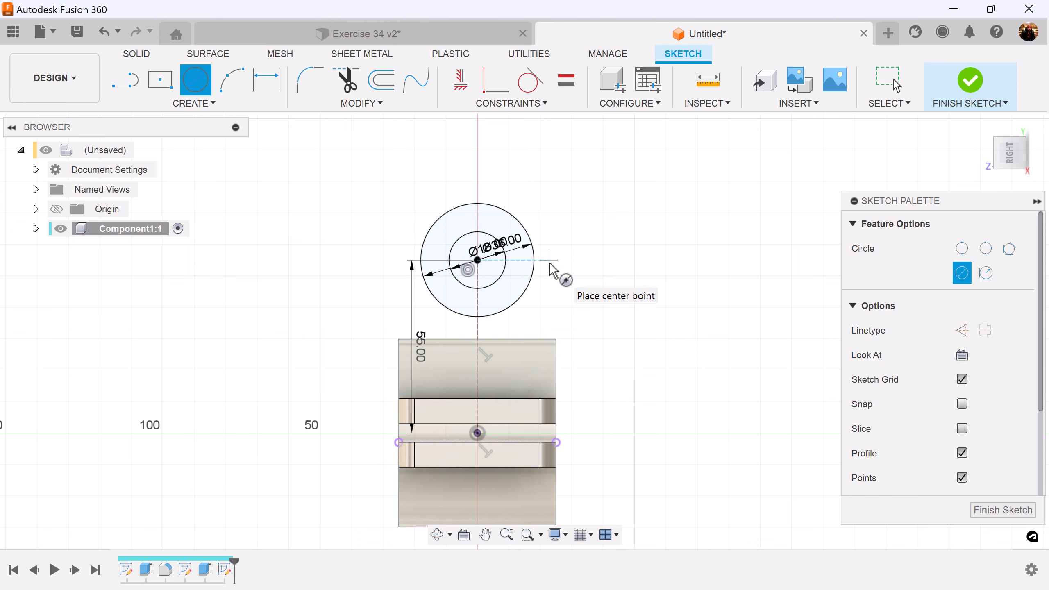
key(Escape)
drag(528, 253, 582, 260)
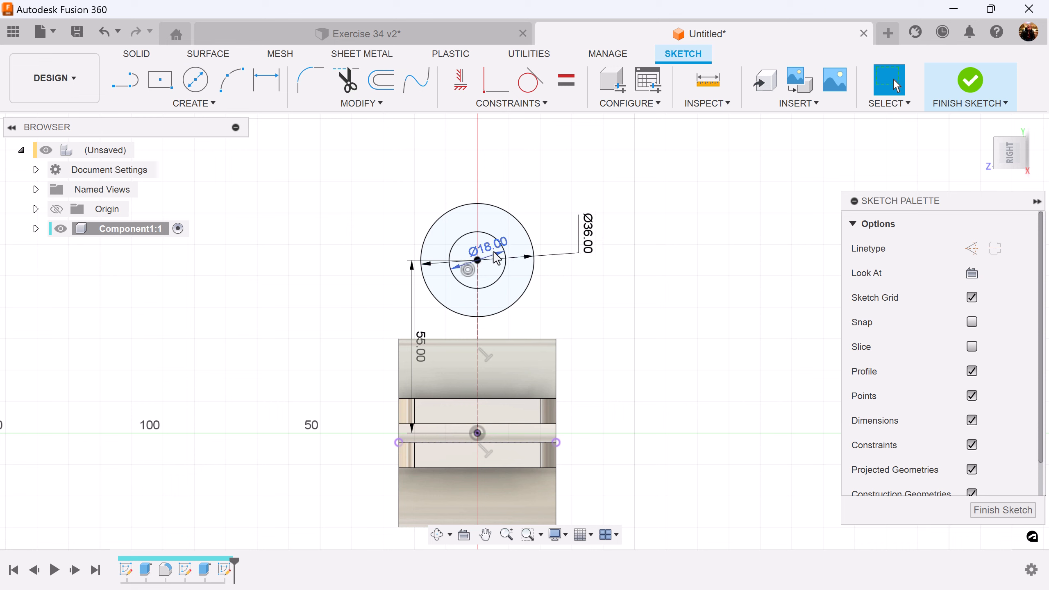
drag(521, 225, 526, 203)
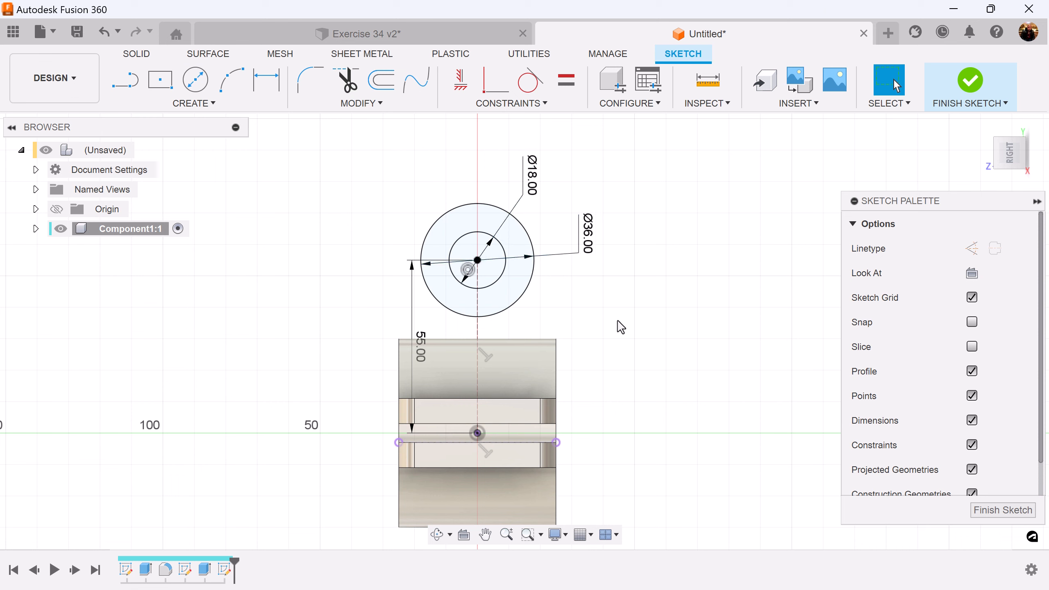
Draw a two-point rectangle about 35 mm wide, from just inside the 36 mm circle's edge down over the ring to just above the origin
scroll(615, 331, up, 2)
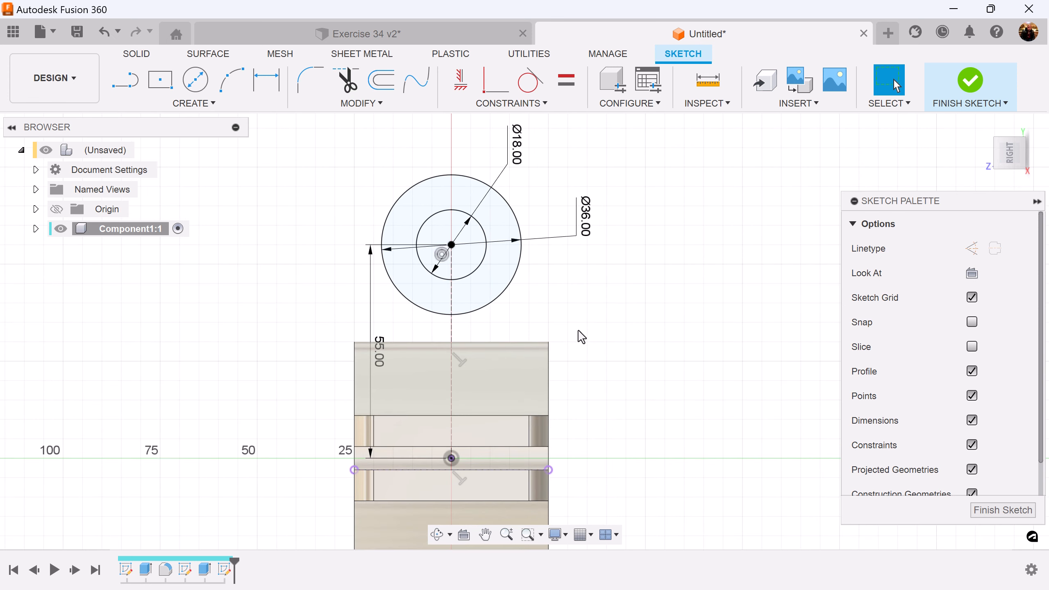
click(161, 79)
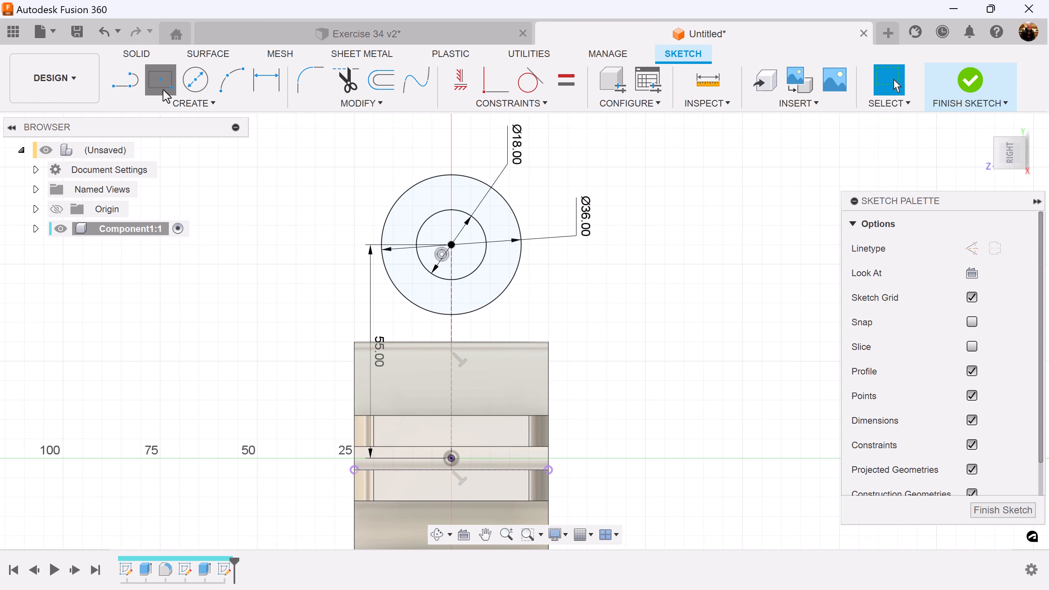
click(974, 249)
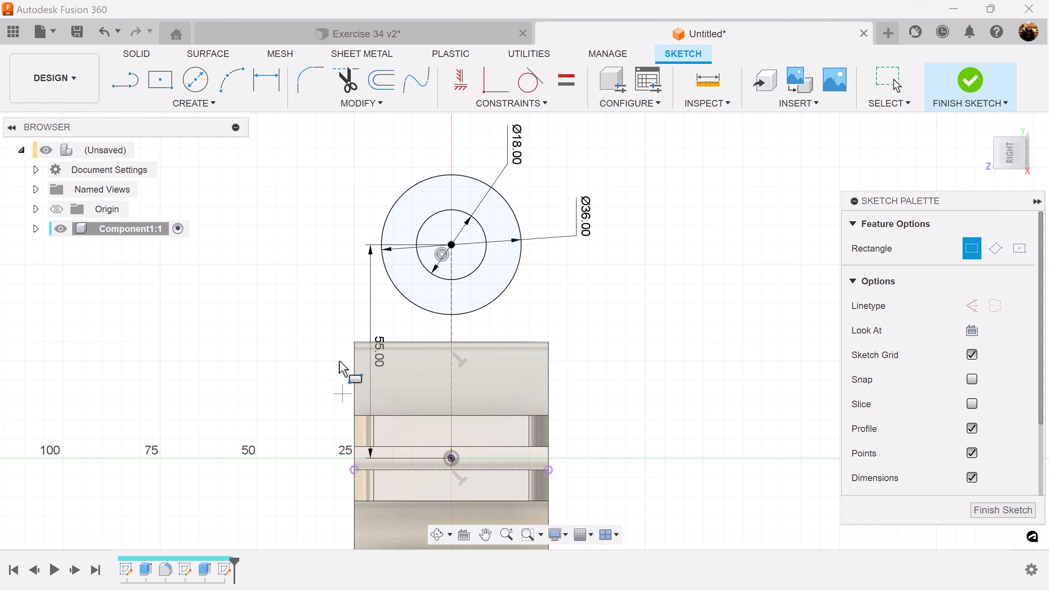
click(383, 262)
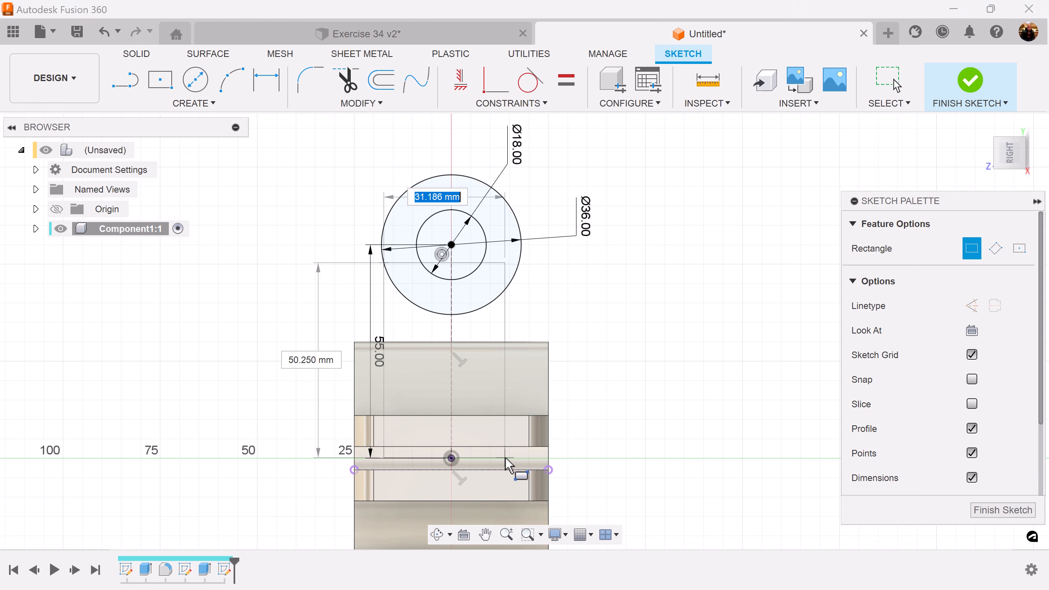
click(519, 435)
Constrain the rectangle's lower edge coincident with the origin
click(509, 98)
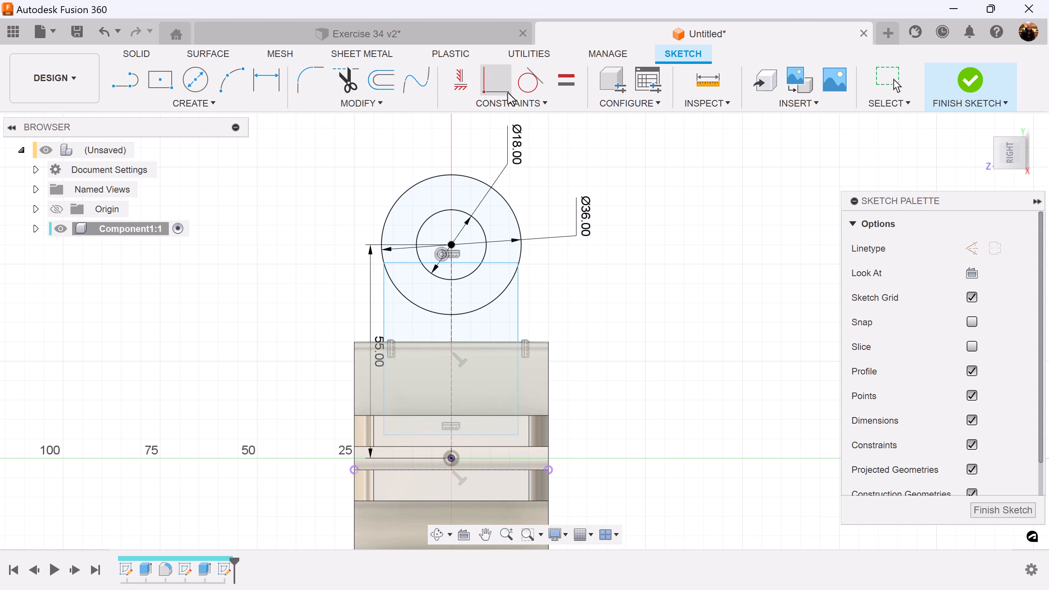
click(496, 435)
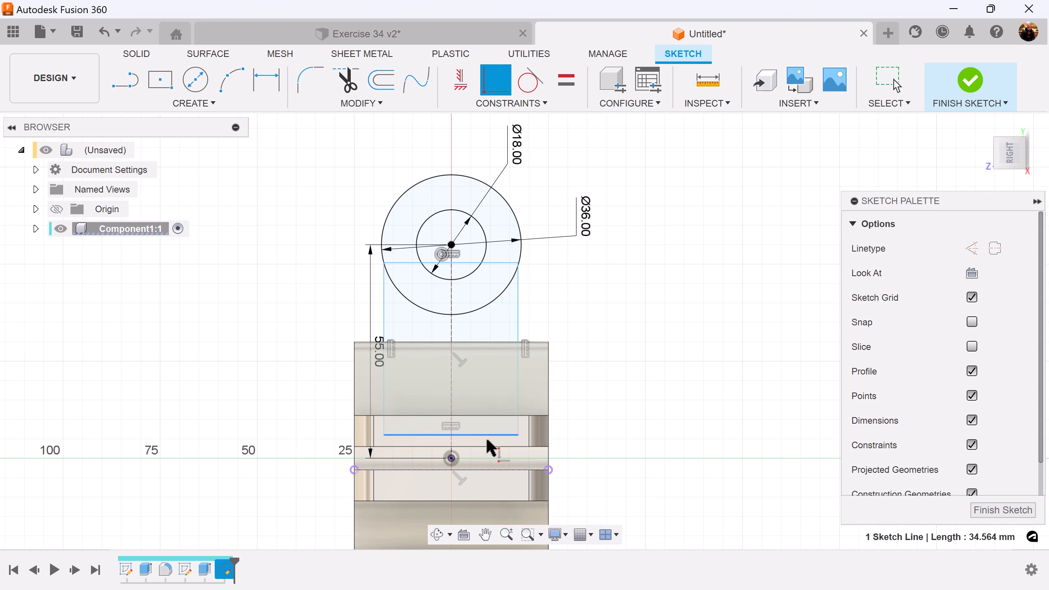
click(451, 458)
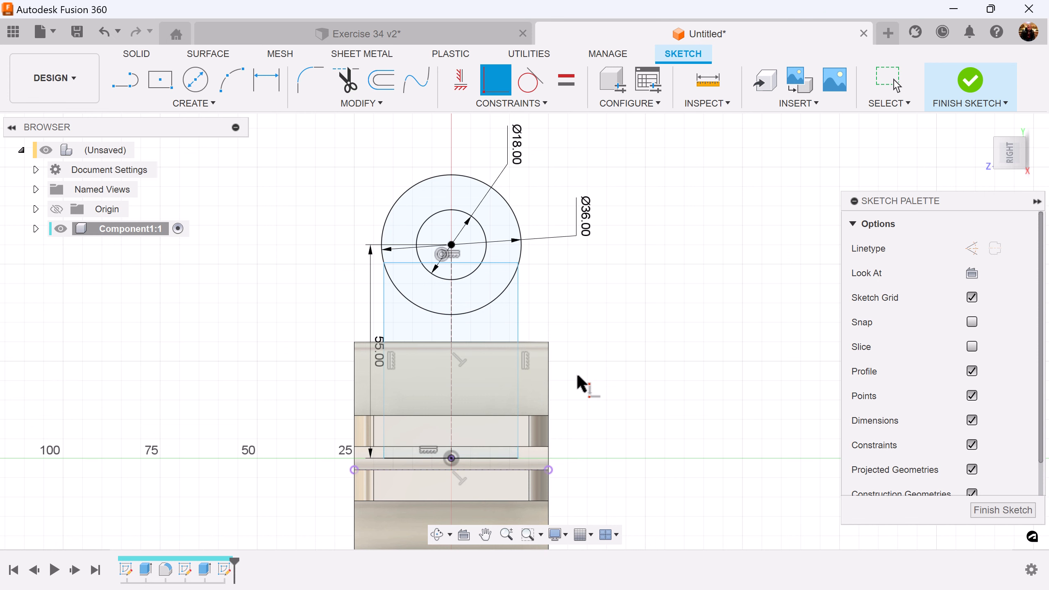
Make the rectangle's right vertical edge tangent to the 36 mm circle
scroll(577, 374, up, 1)
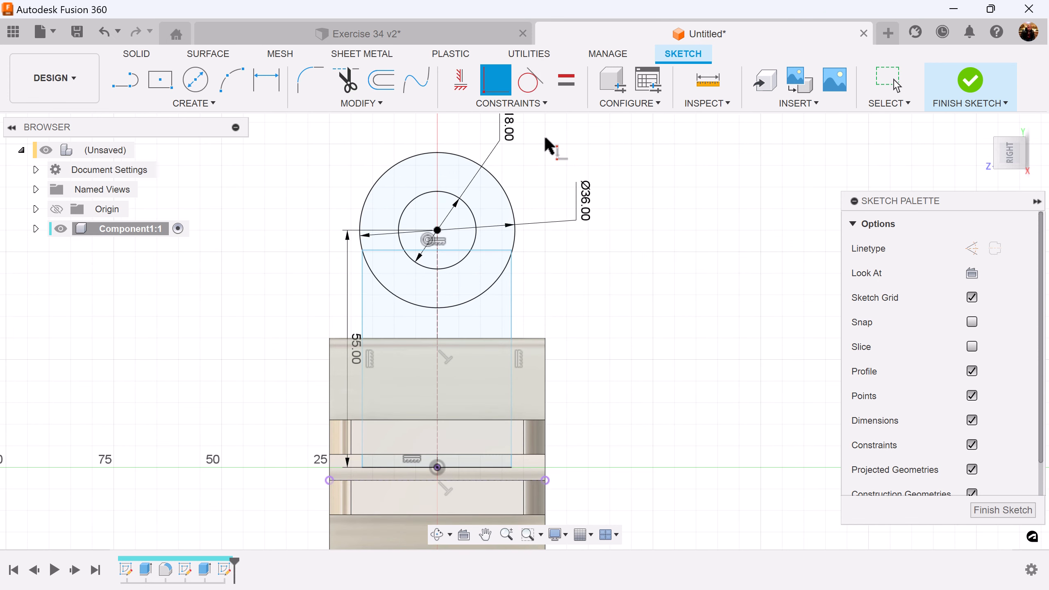
click(512, 291)
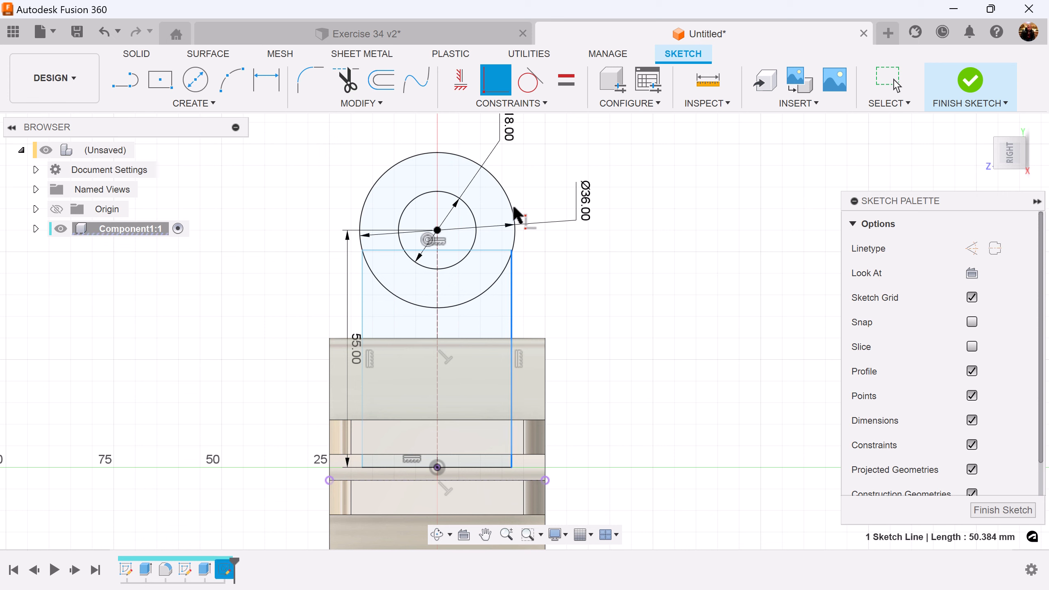
click(538, 84)
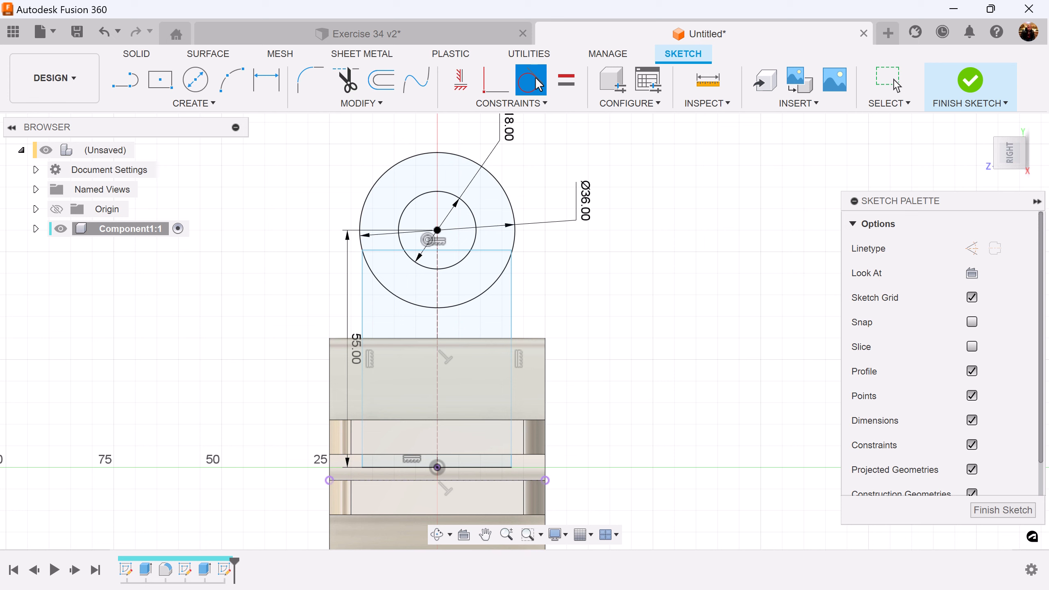
click(512, 294)
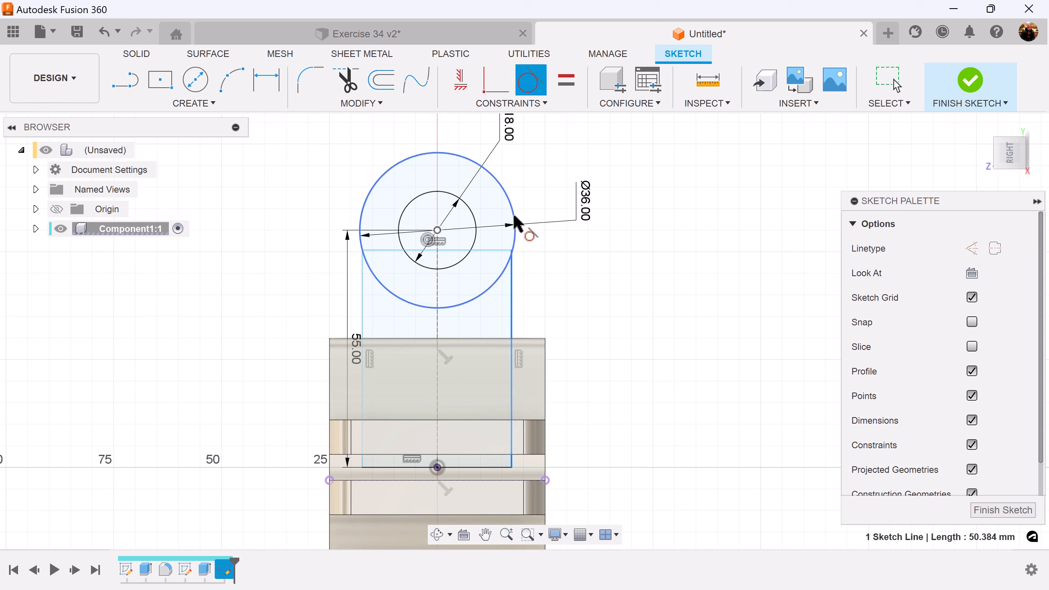
click(513, 205)
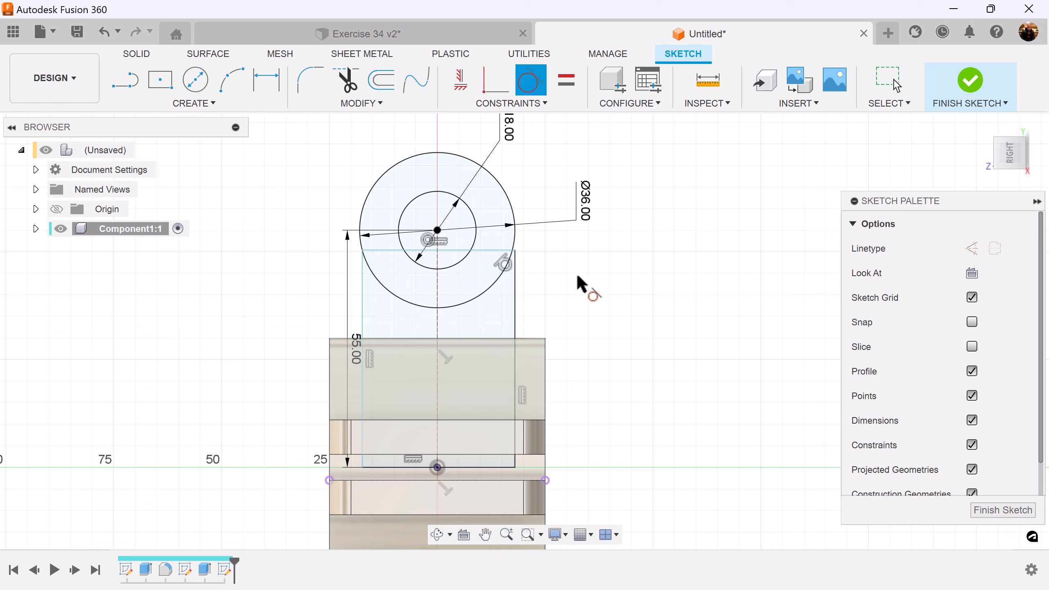
key(Escape)
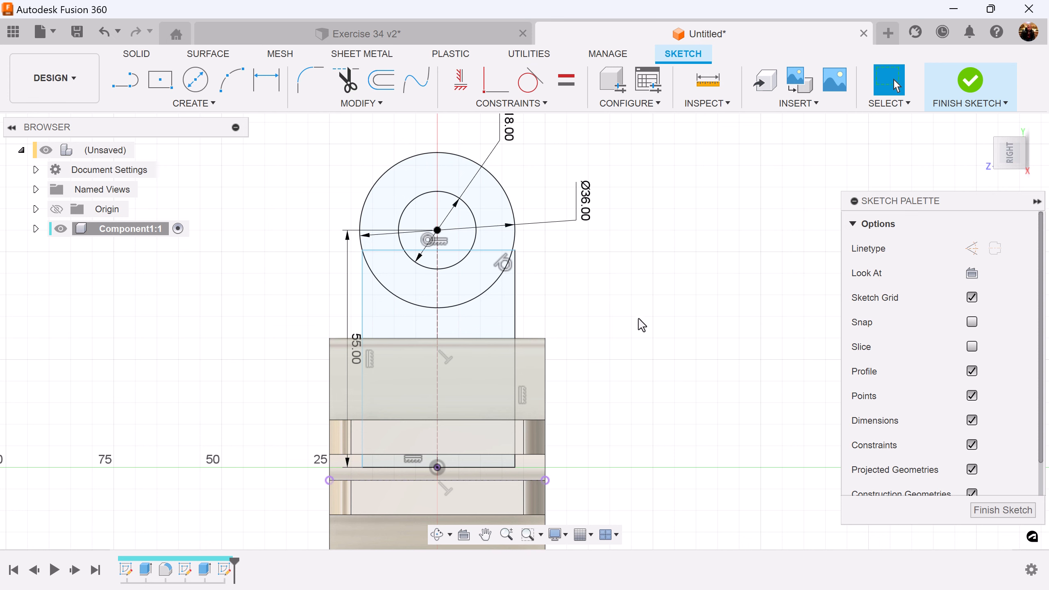
Dimension the rectangle's upper edge and set its width to 36 mm
scroll(642, 326, up, 2)
middle_drag(629, 352, 708, 296)
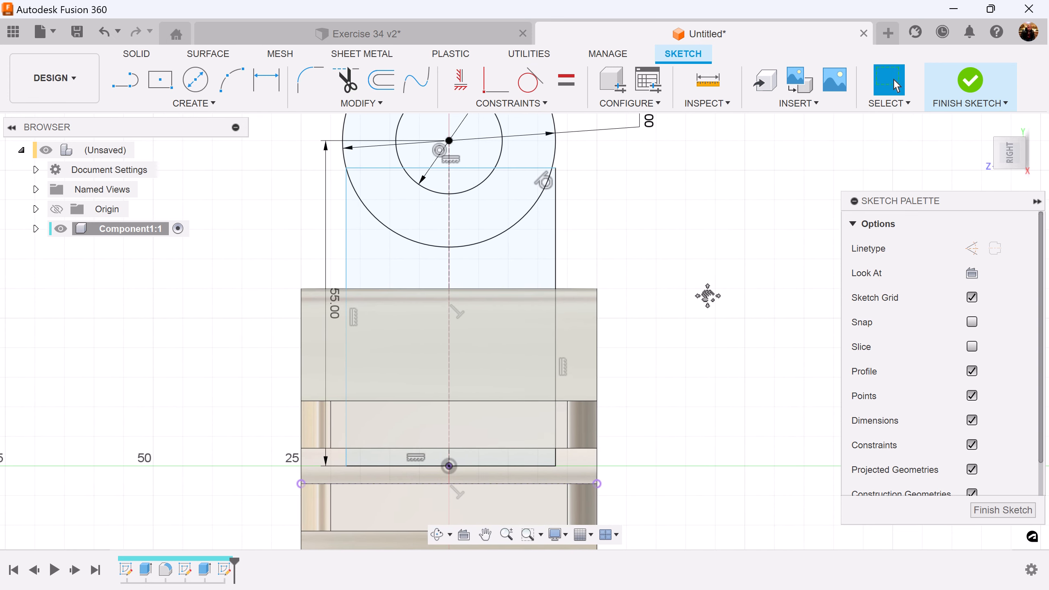
click(268, 83)
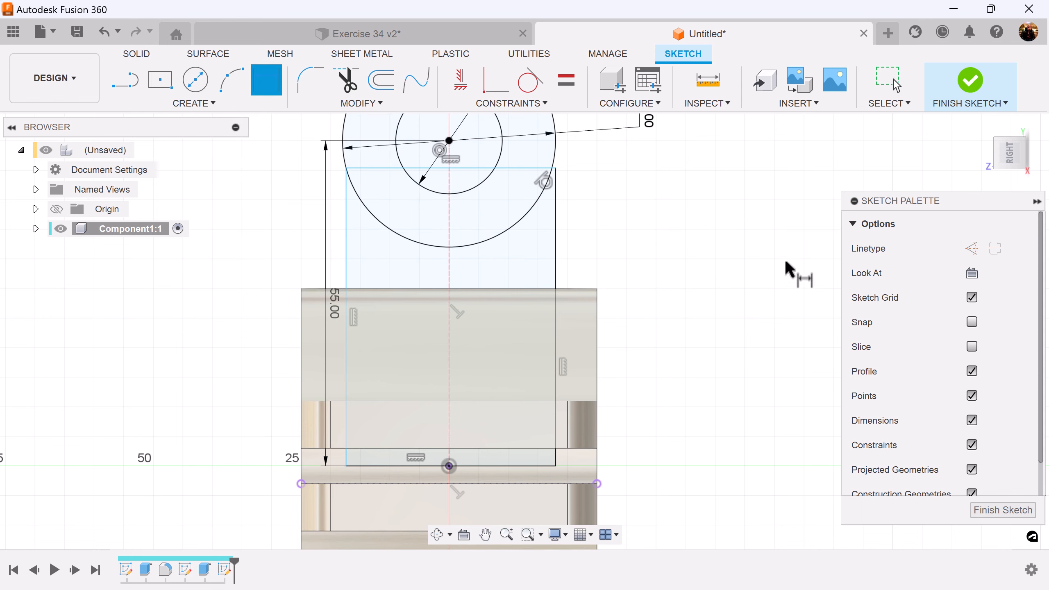
scroll(719, 335, down, 3)
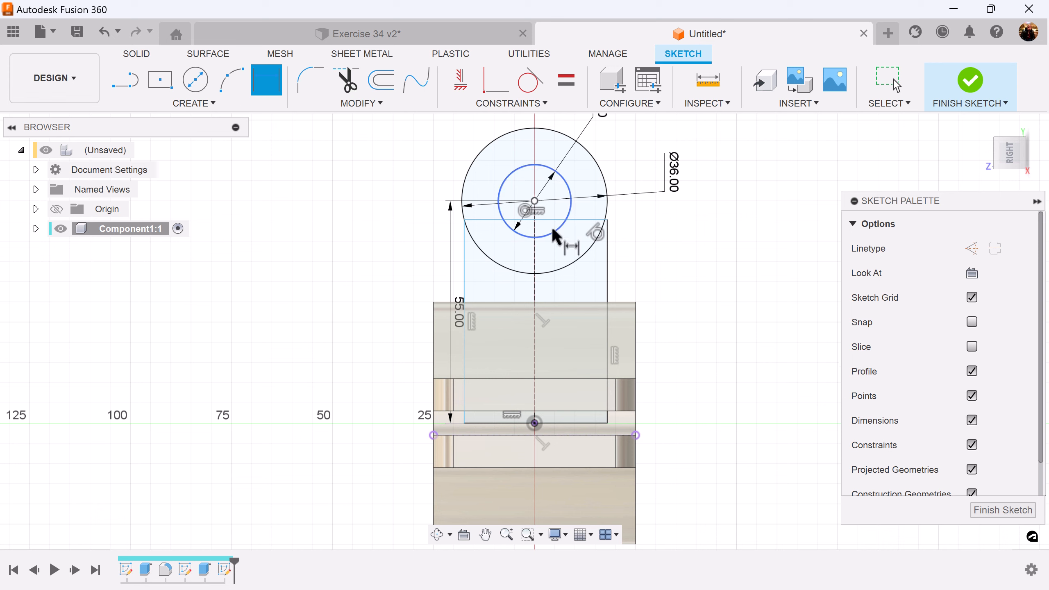
click(587, 221)
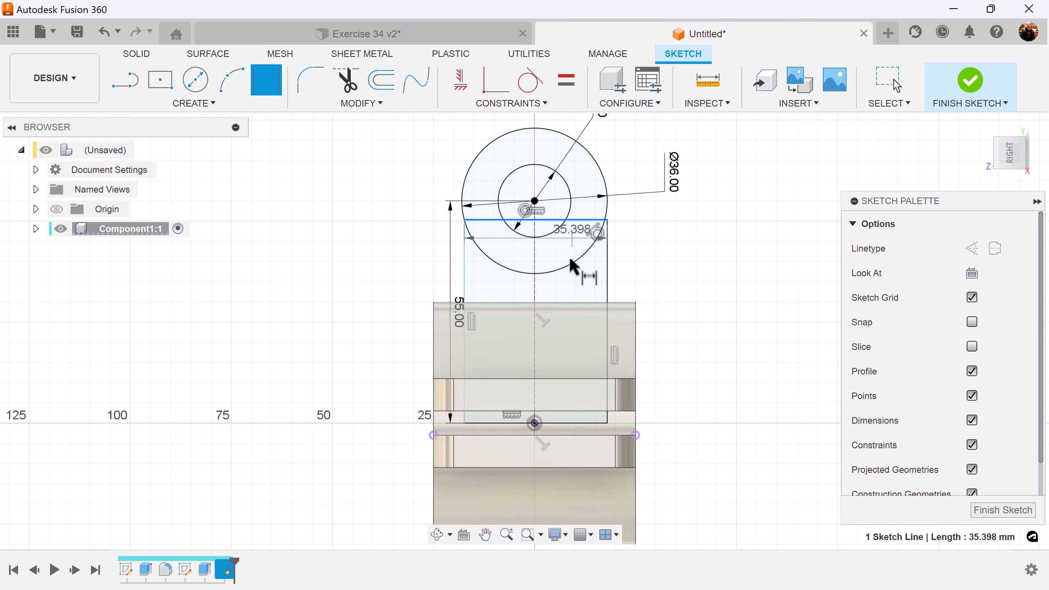
click(571, 291)
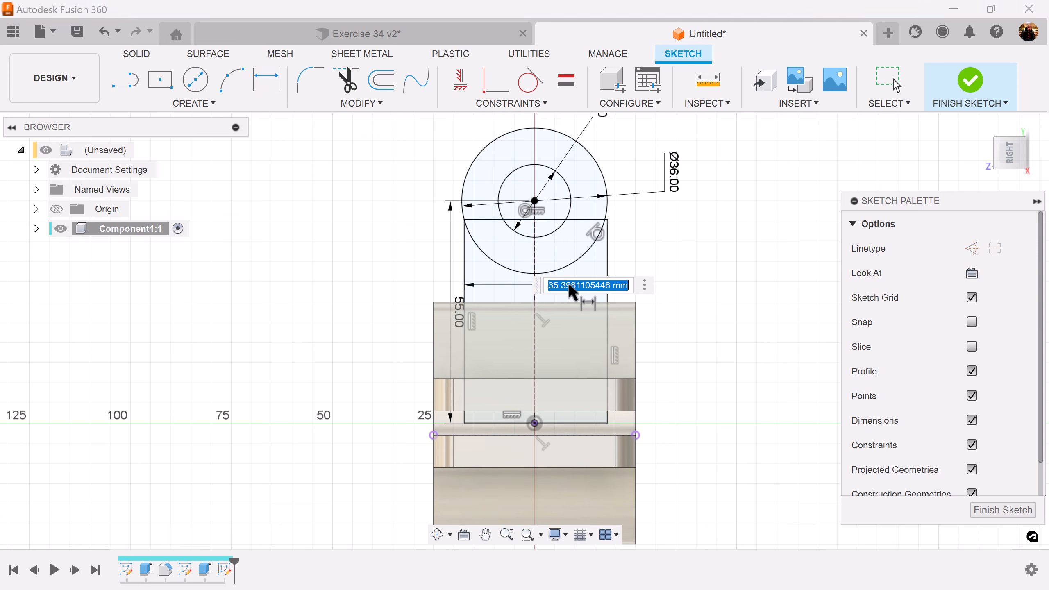
text(36)
key(Return)
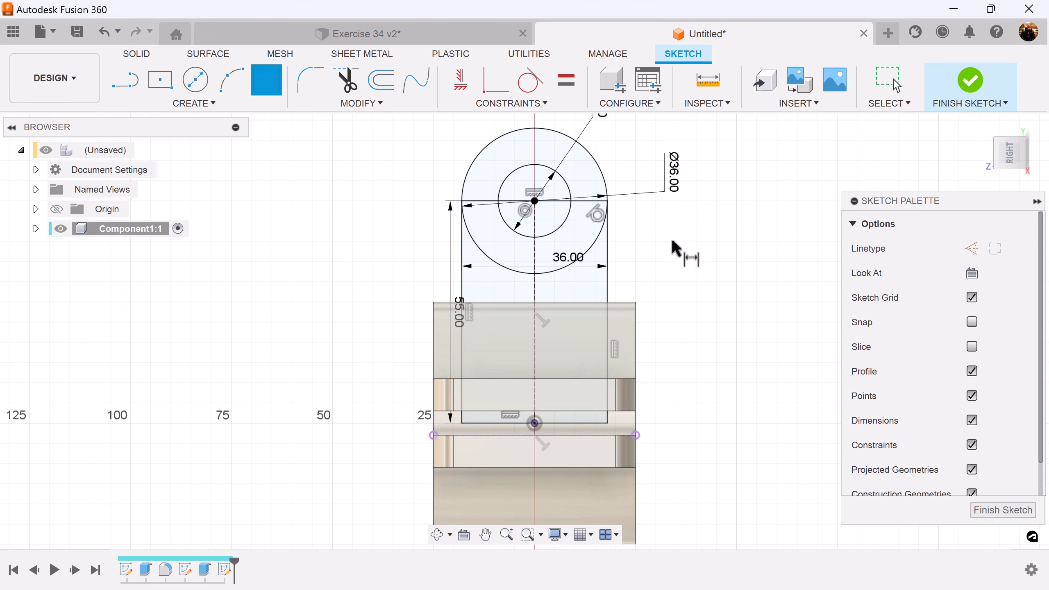
scroll(677, 238, up, 3)
key(Escape)
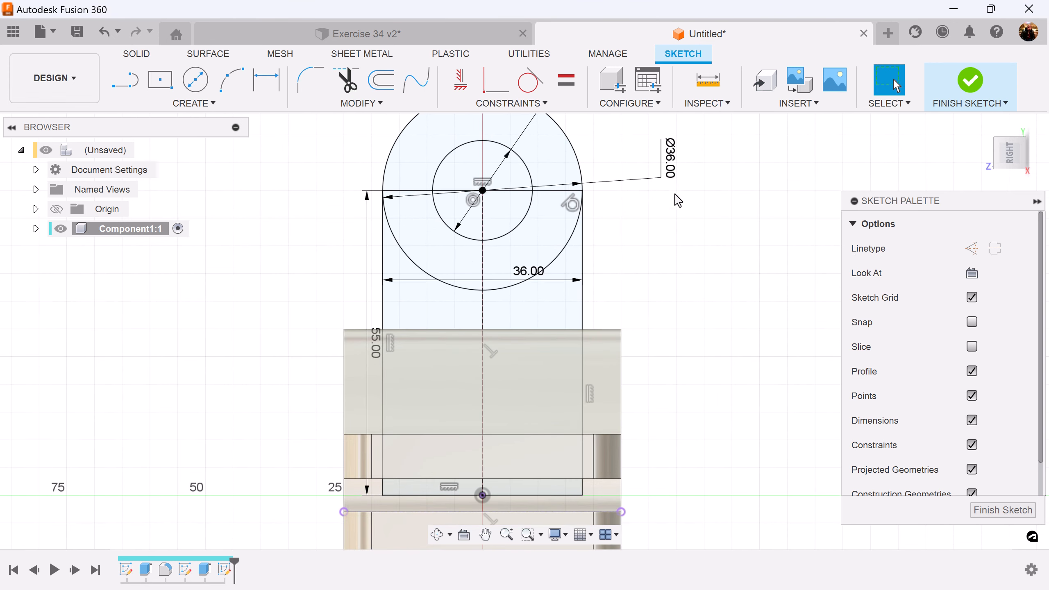
Convert the rectangle's upper edge through the circle centre to a construction line
click(563, 191)
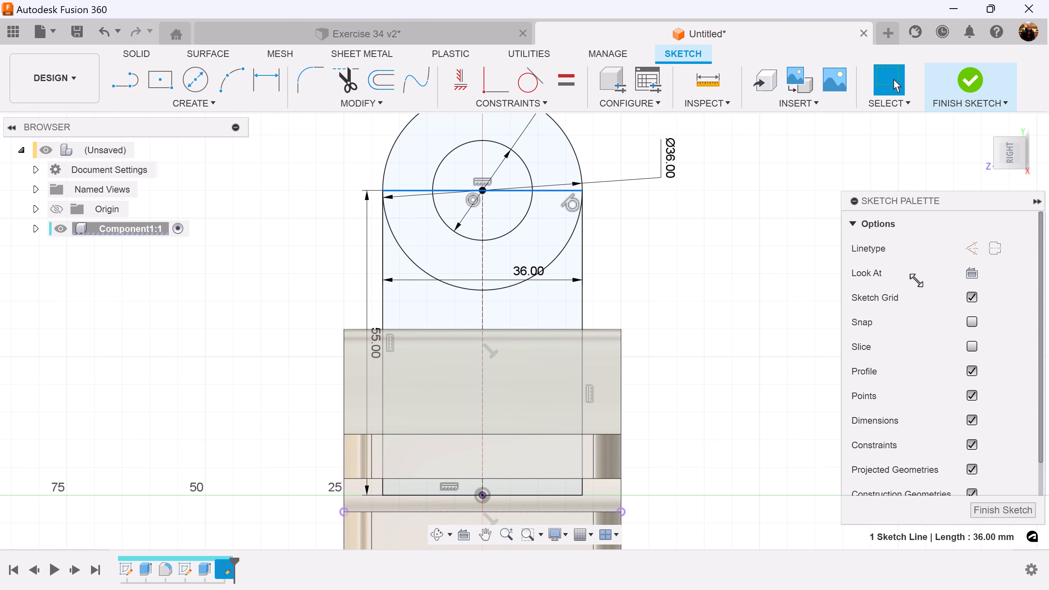
click(973, 249)
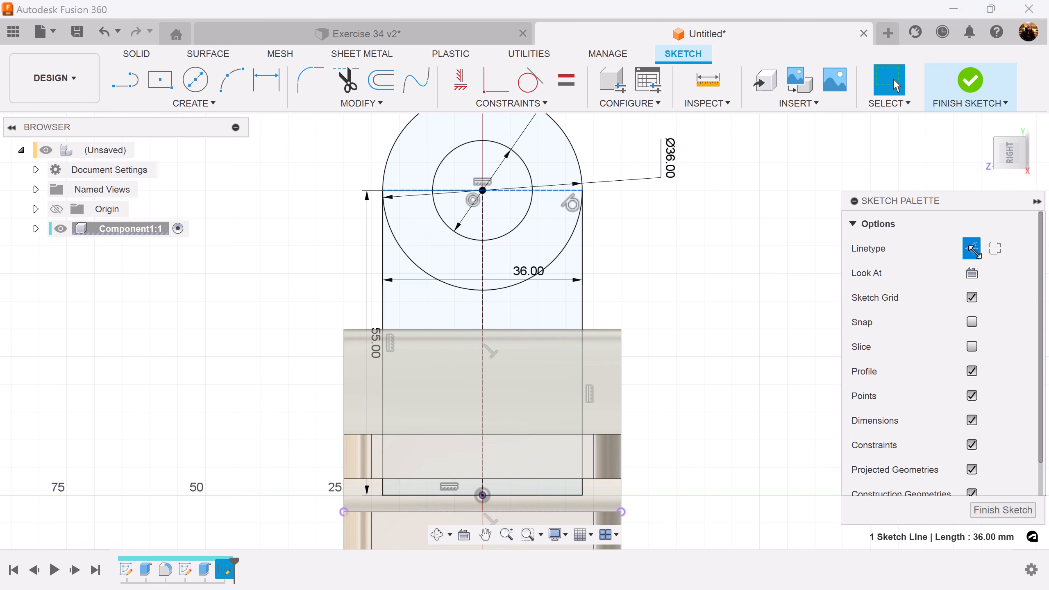
click(705, 281)
Reposition the circle diameter, rectangle width and 55 mm height dimensions clear of the sketch geometry
scroll(698, 407, down, 3)
drag(638, 243, 520, 157)
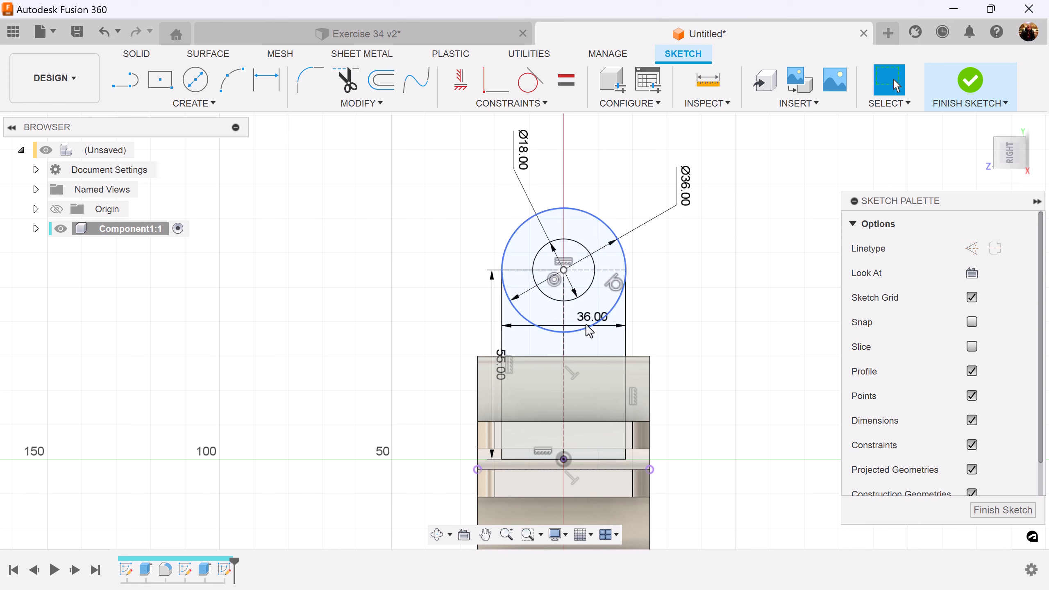
drag(589, 374, 696, 496)
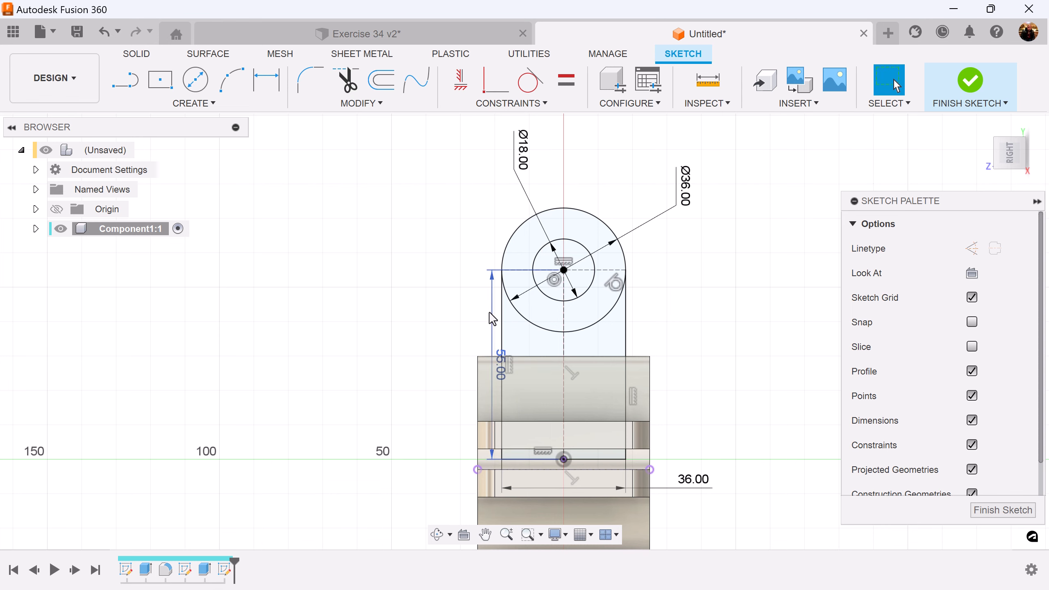
drag(492, 318, 421, 319)
scroll(671, 339, up, 2)
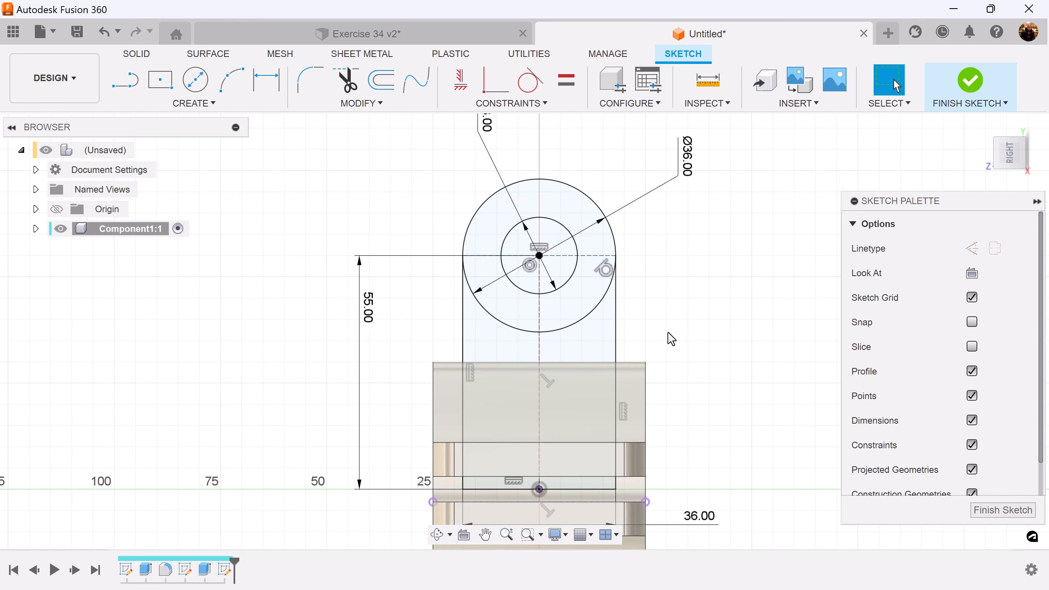
Break the 36 mm circle at its intersections with the sketch lines
scroll(673, 347, up, 2)
middle_drag(675, 375, 666, 325)
scroll(658, 282, down, 1)
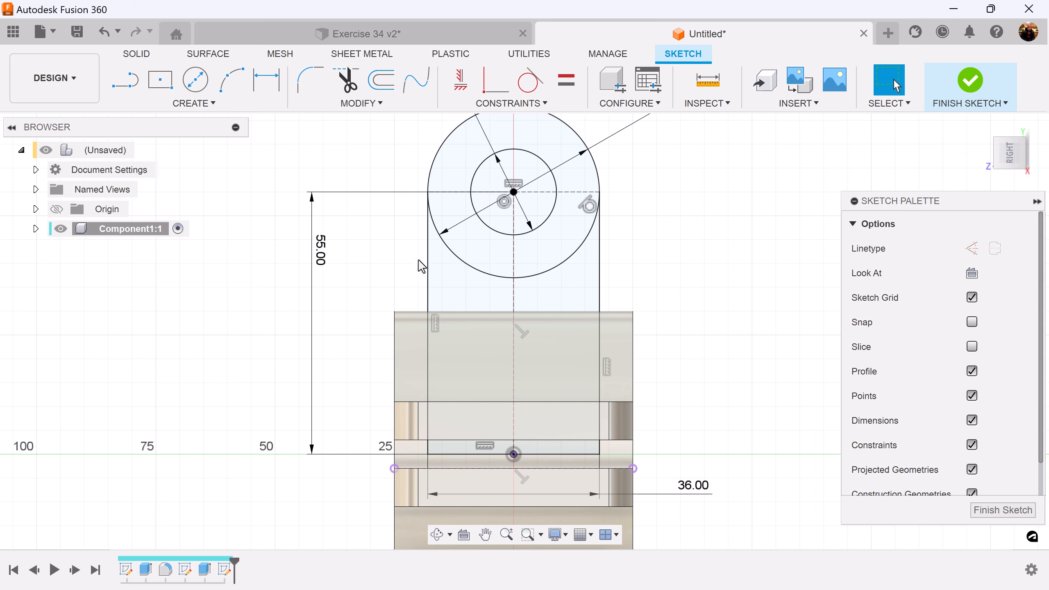
click(464, 266)
click(372, 103)
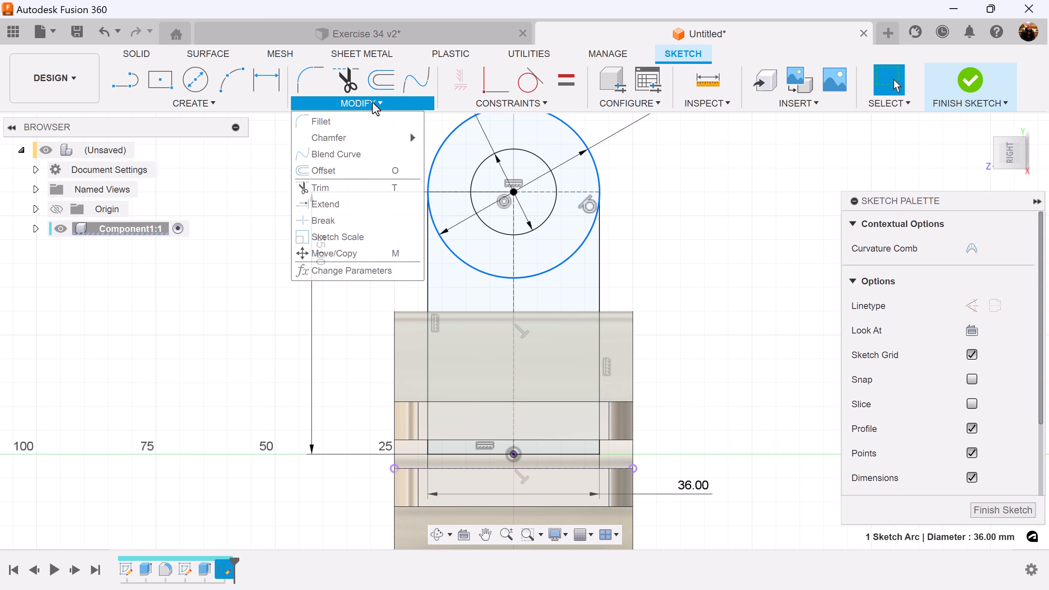
click(342, 220)
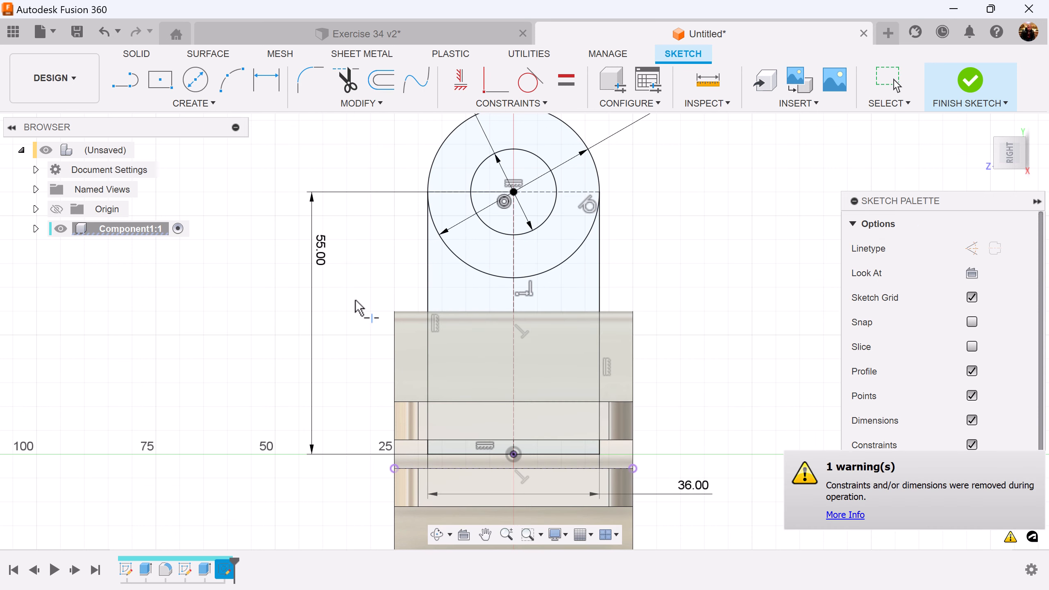
Break the remaining arc of the 36 mm circle where it meets the rectangle's side line
key(Escape)
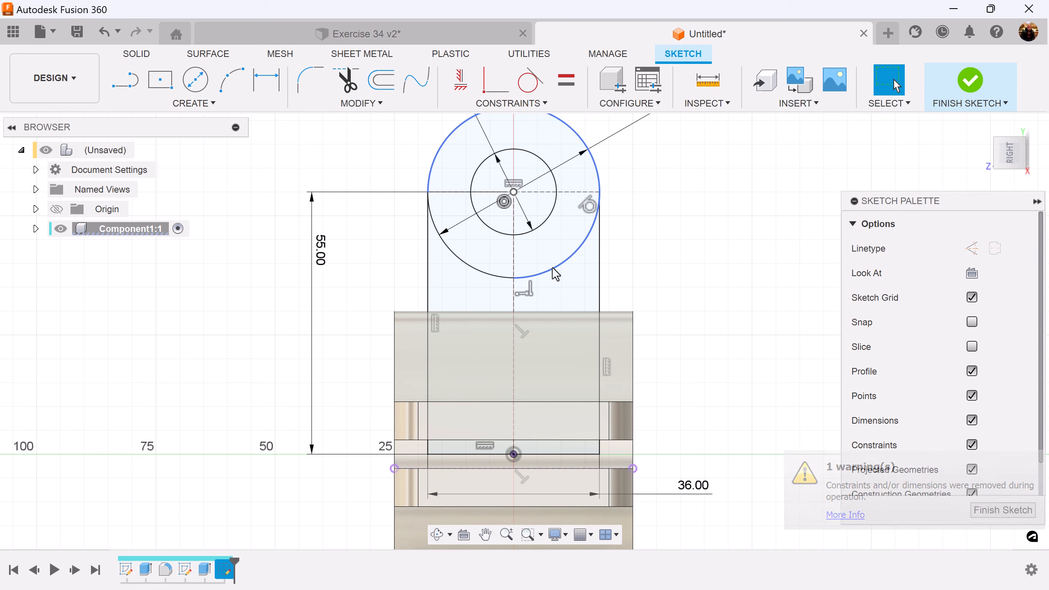
click(563, 274)
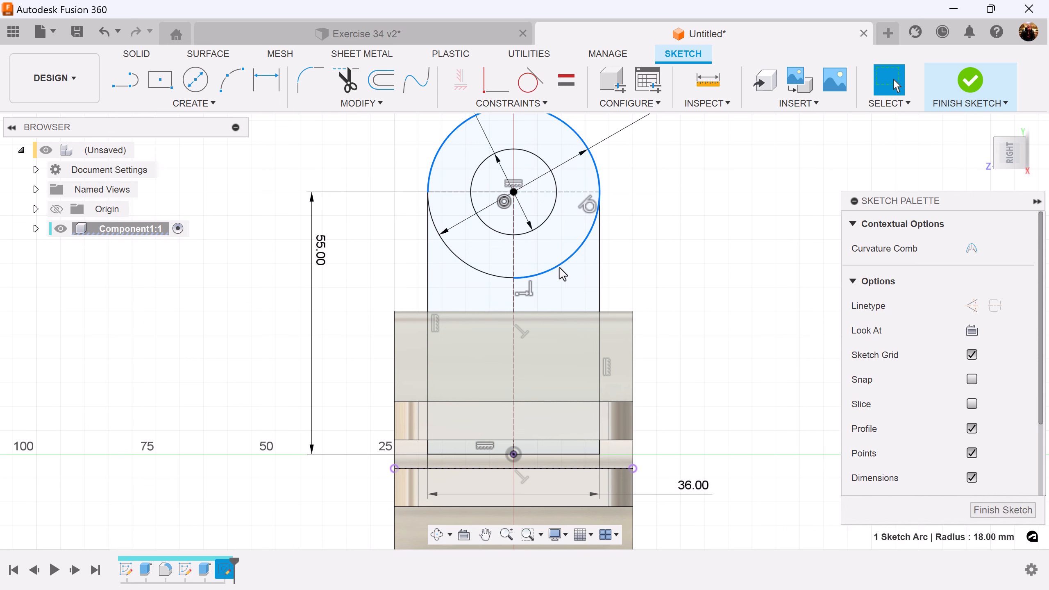
click(374, 102)
click(351, 202)
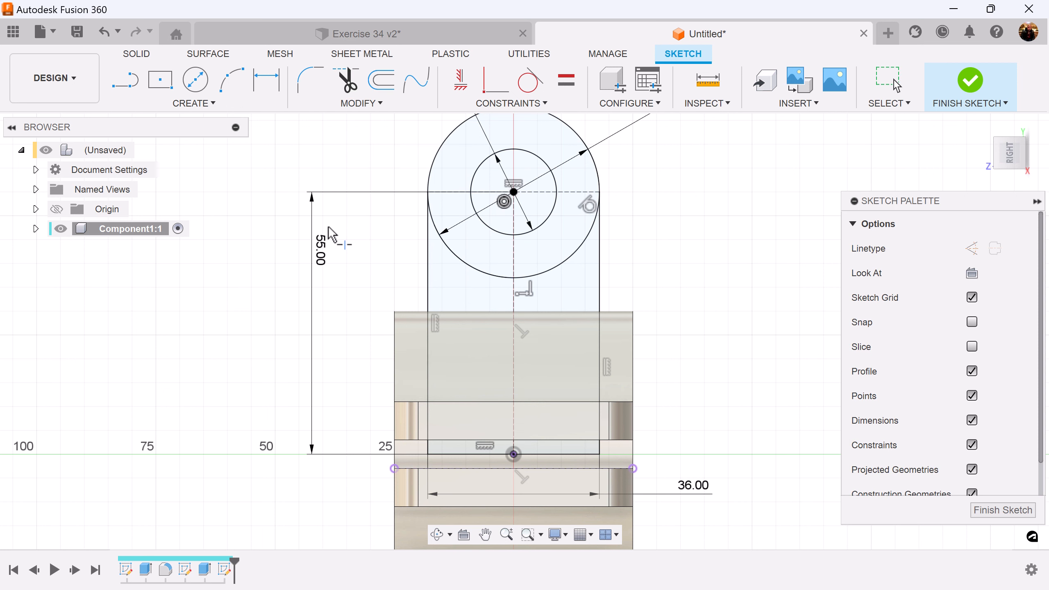
Convert the two lower arcs of the 36 mm circle to construction geometry and finish the sketch
click(460, 258)
shift+click(562, 264)
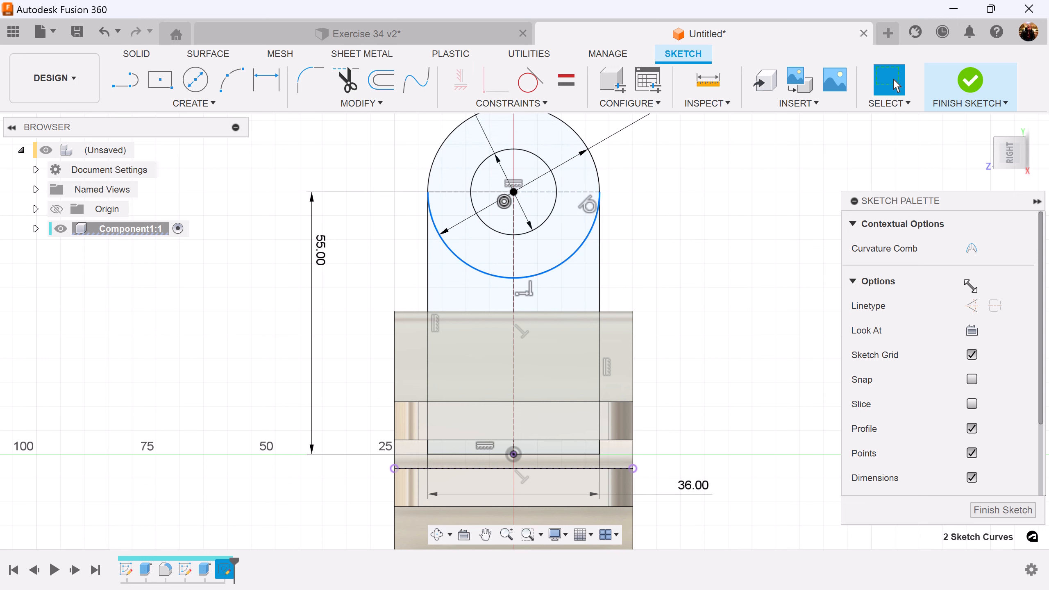
click(972, 306)
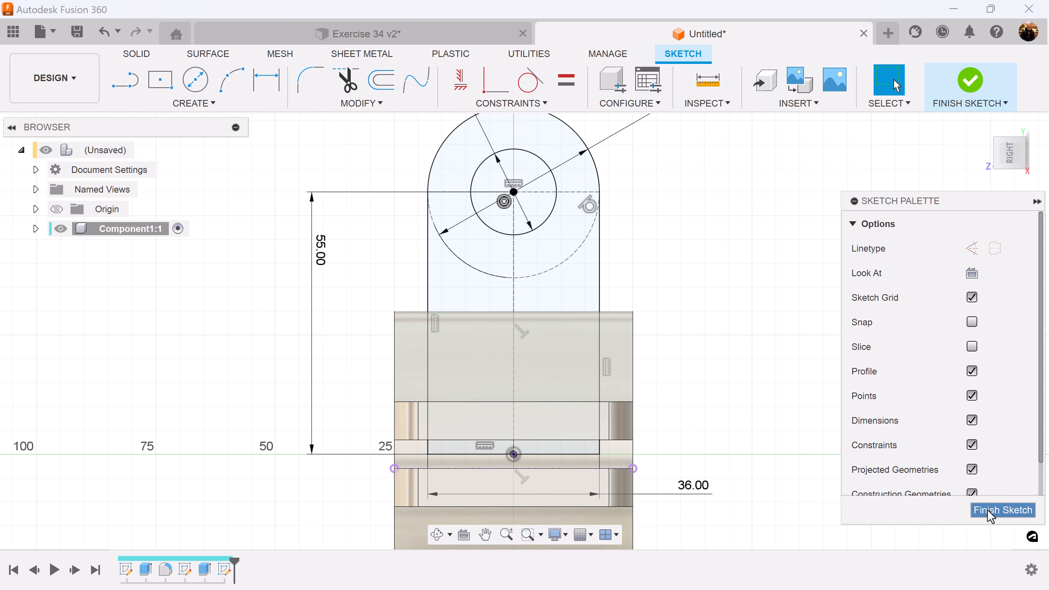
click(1003, 510)
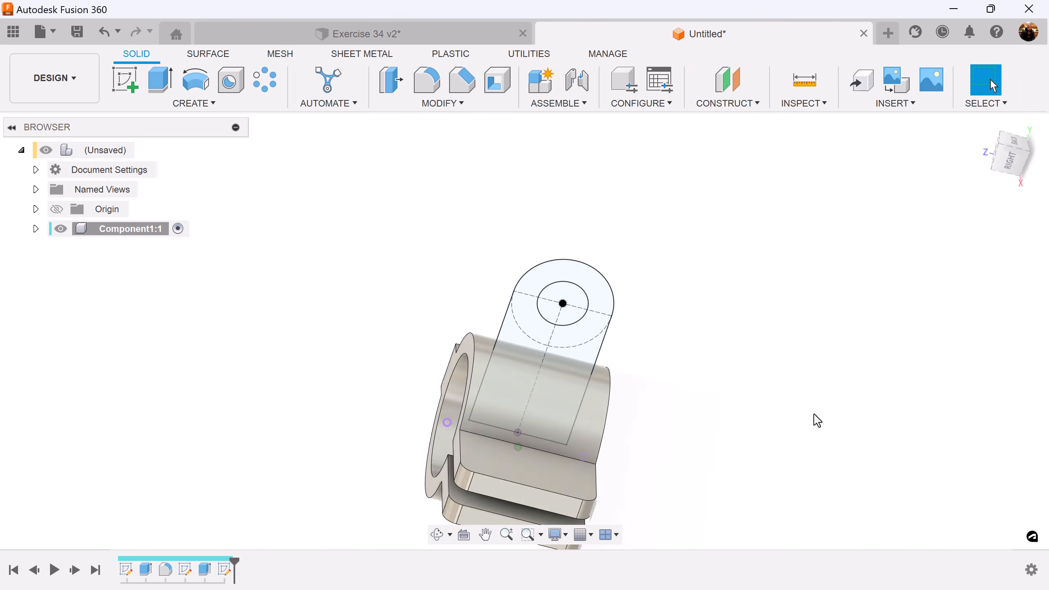
Extrude the lug profile around its hole symmetrically to a whole length of 36 mm, joined to the clamp body
key(e)
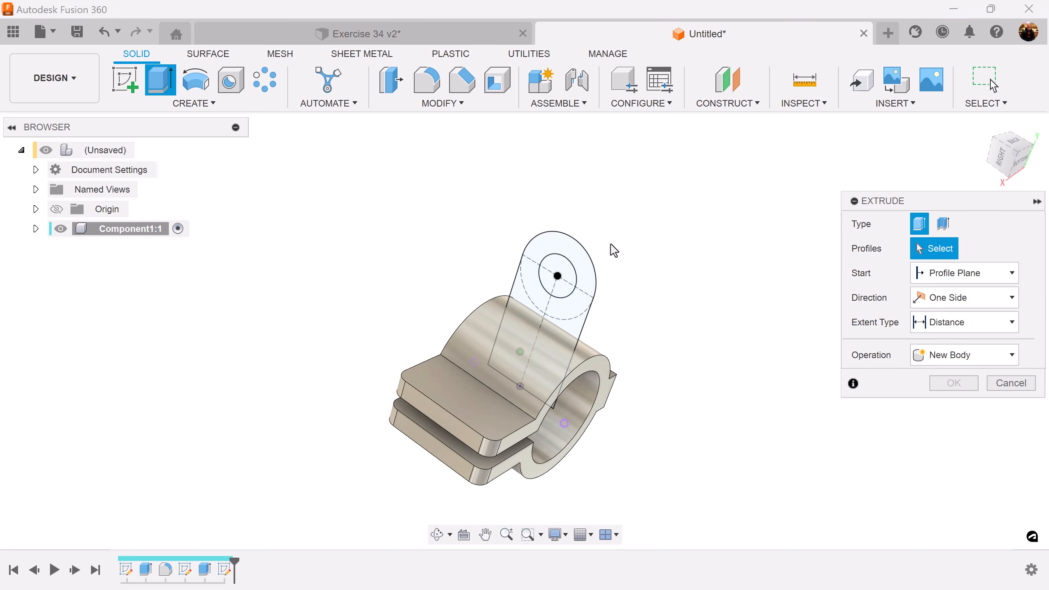
click(581, 267)
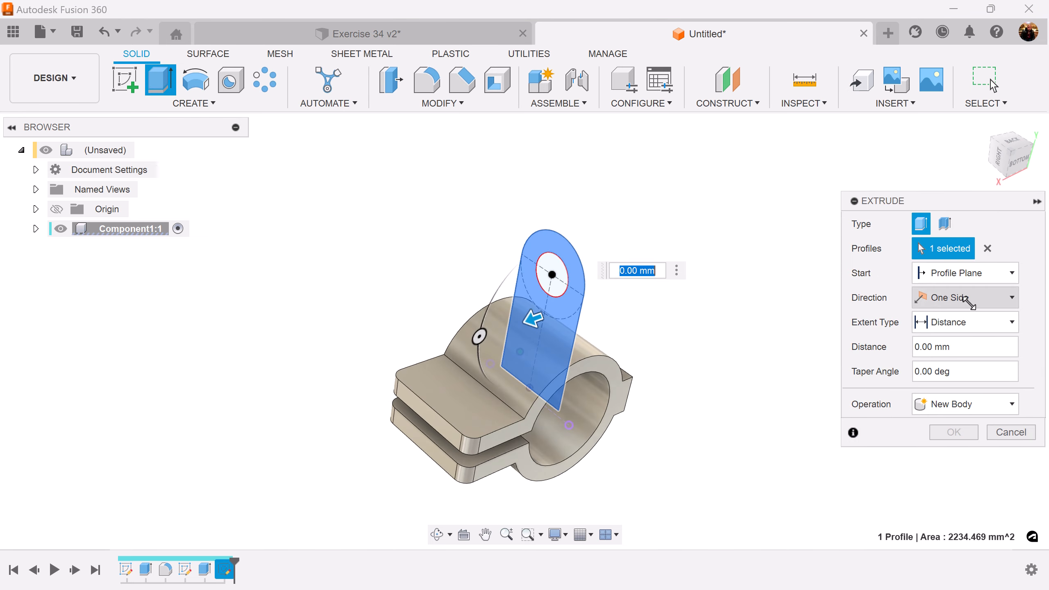
click(980, 298)
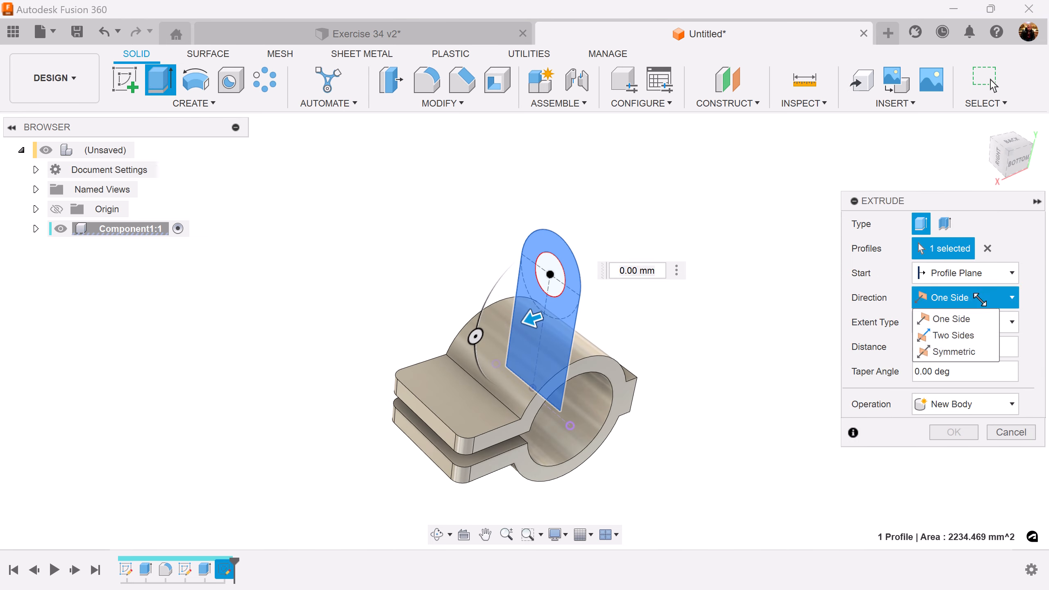
click(980, 348)
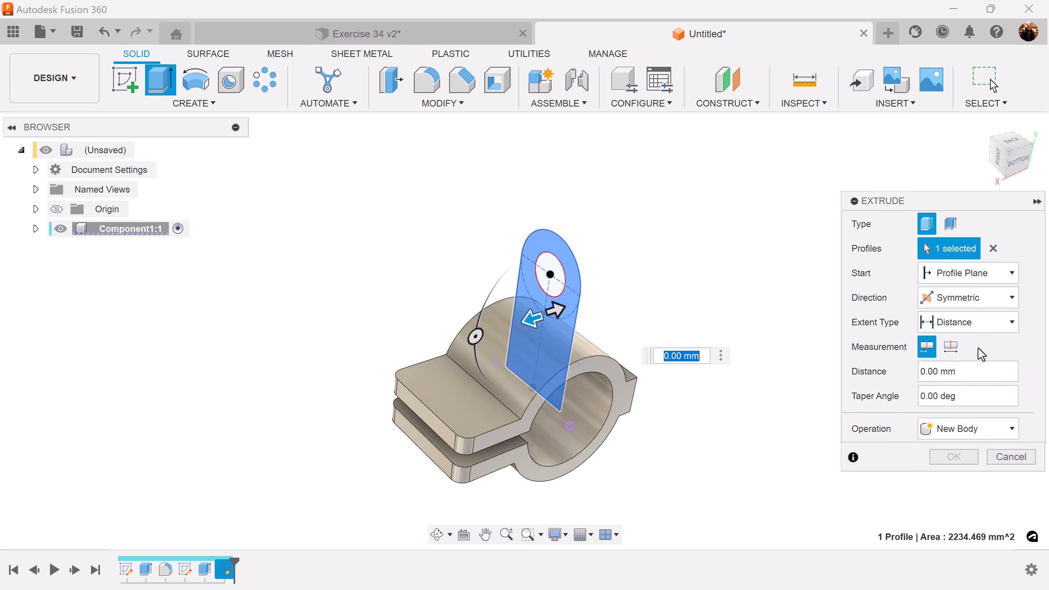
click(952, 348)
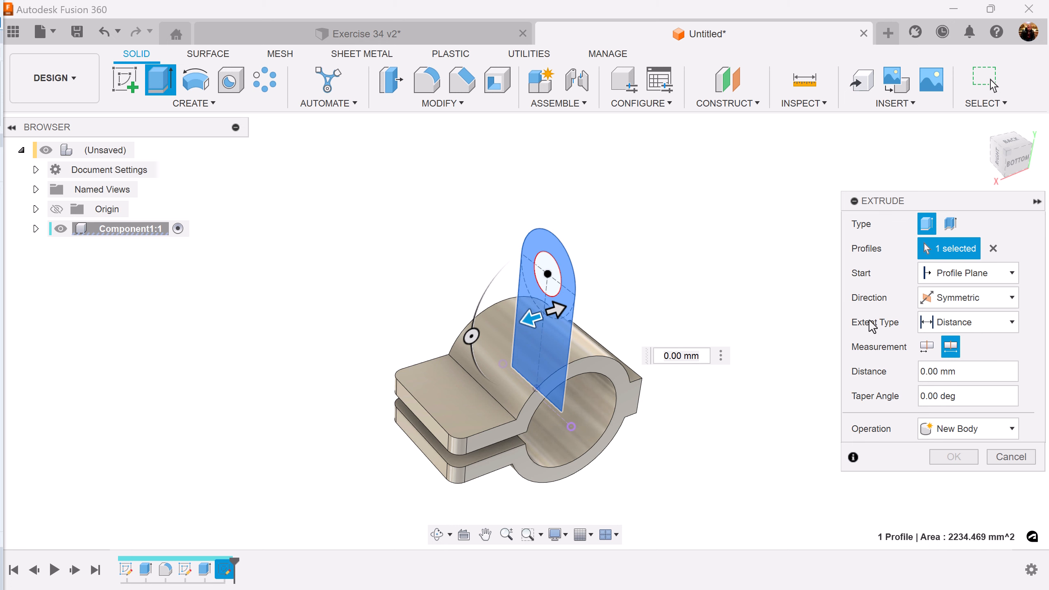
click(973, 371)
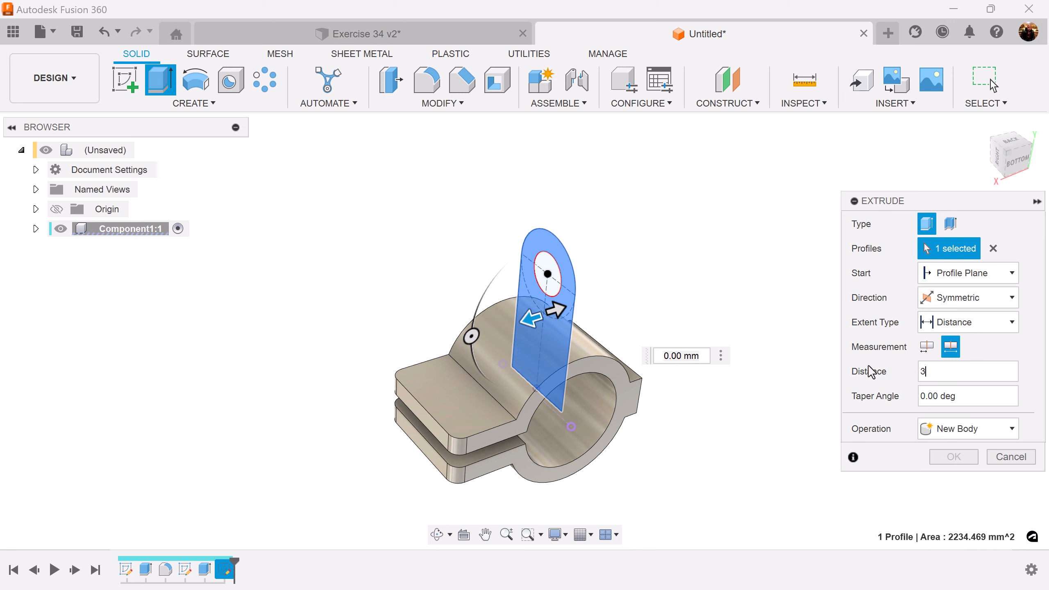
click(990, 436)
click(978, 451)
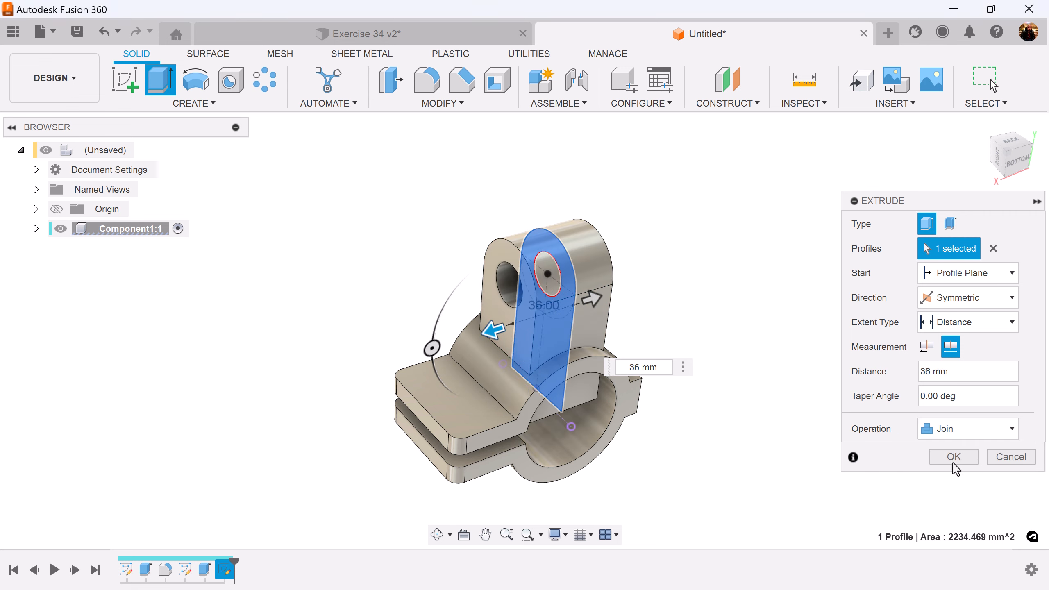
click(953, 456)
Remove the leftover piece of the lug inside the ring's bore
shift+middle_drag(784, 277, 543, 408)
click(544, 409)
key(Delete)
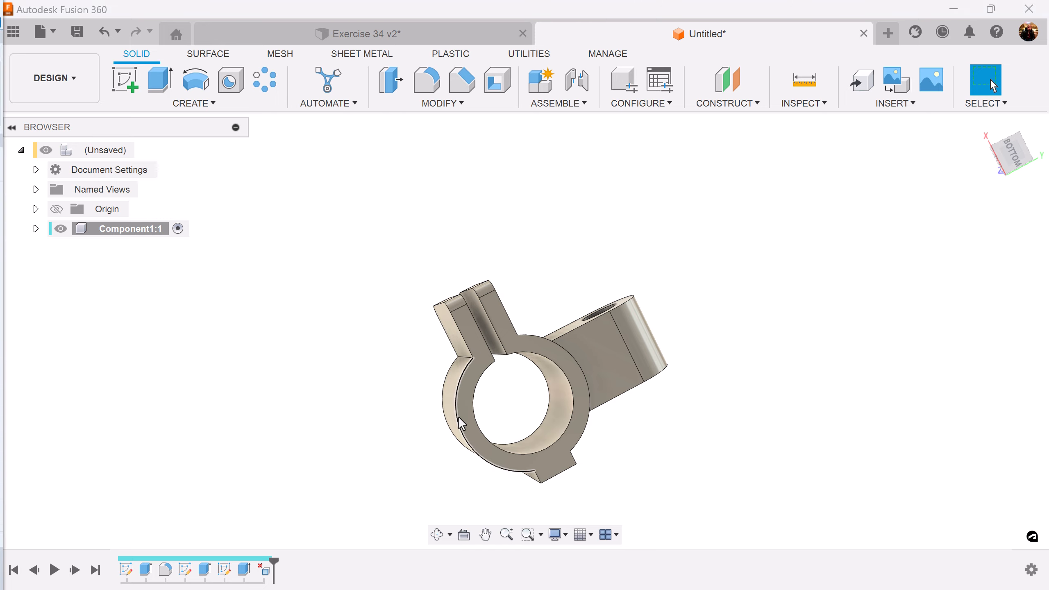
Start a new sketch on the origin plane parallel to the ring's flat face, seen from the top
shift+middle_drag(570, 410, 1001, 157)
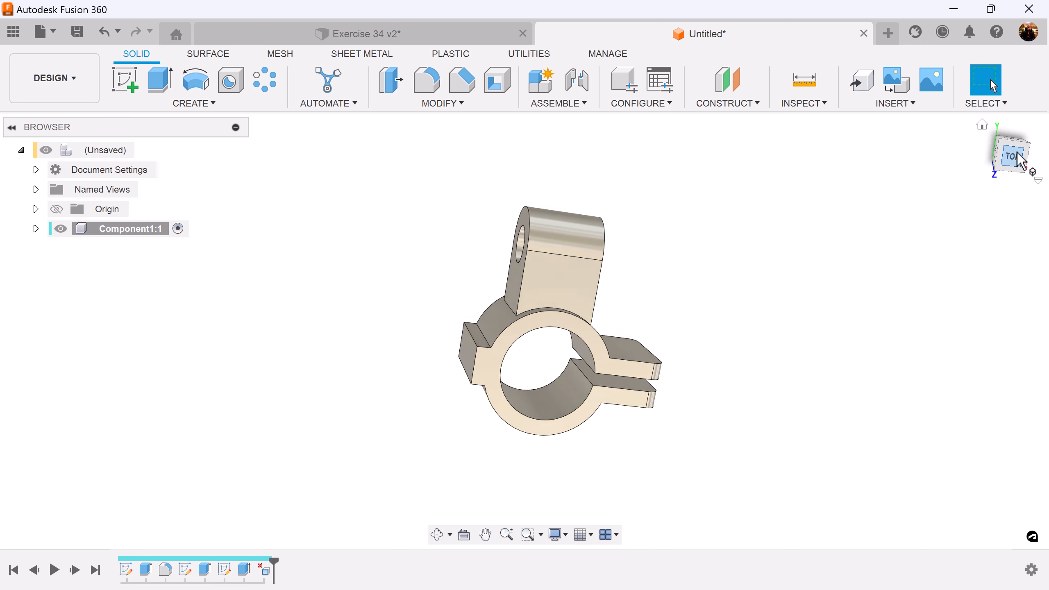
click(1016, 157)
middle_drag(751, 284, 700, 286)
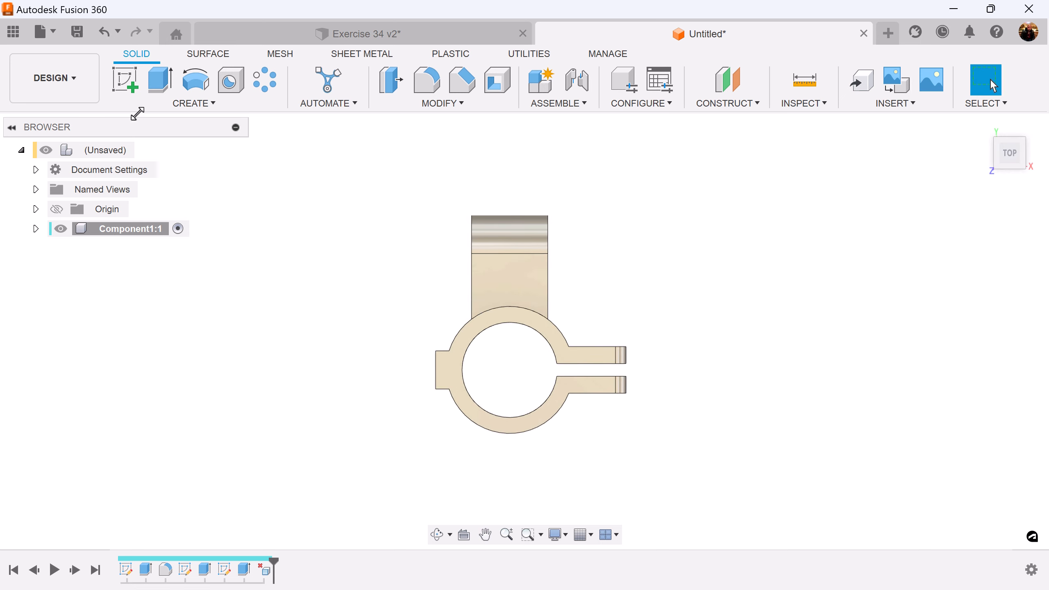
click(131, 87)
click(560, 307)
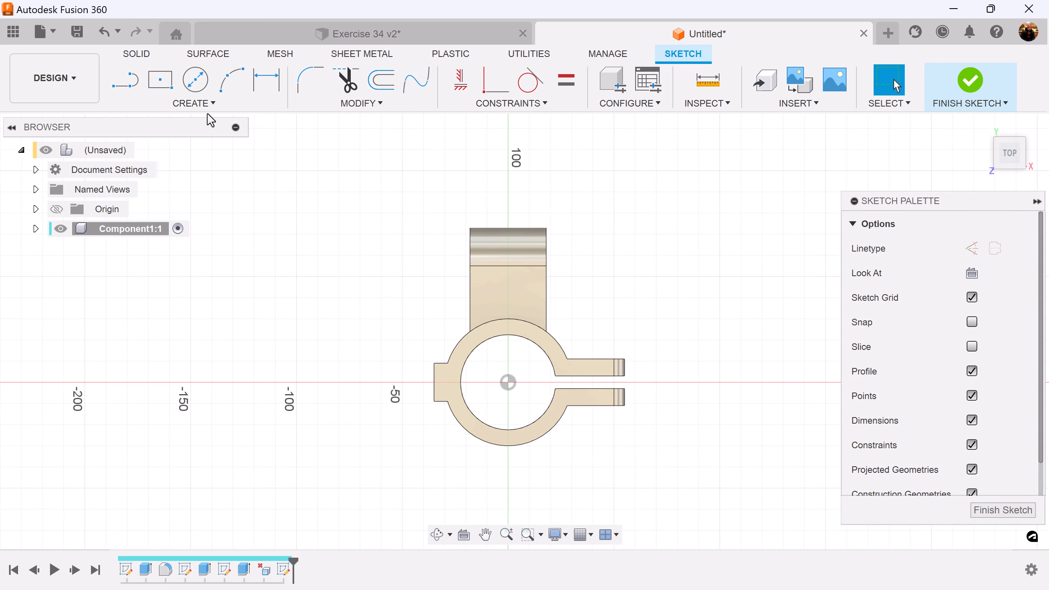
click(202, 105)
mouse_move(206, 139)
click(268, 147)
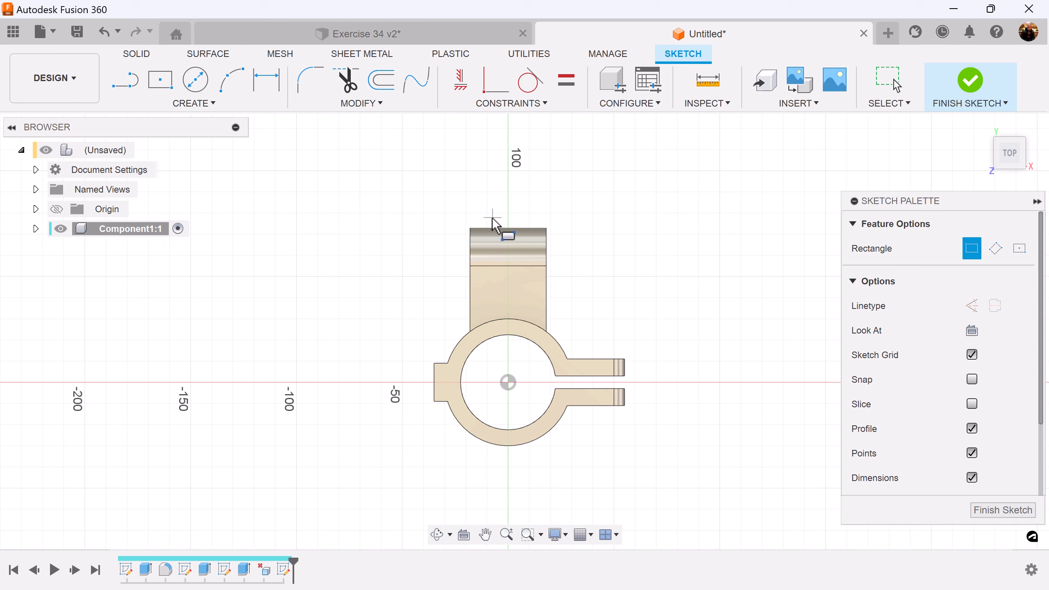
key(Escape)
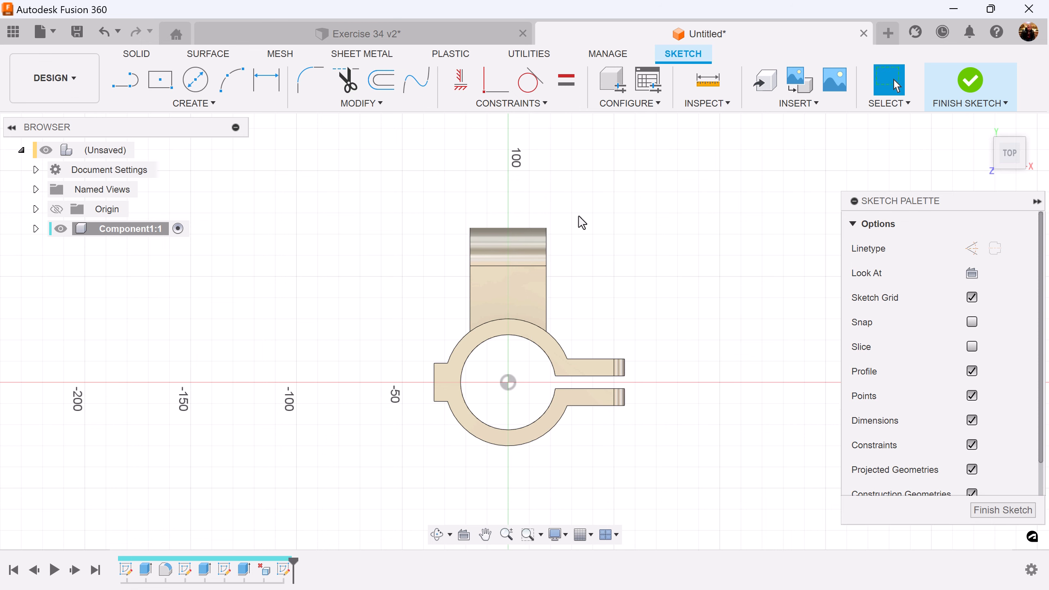
Project the whole clamp body into the sketch with the projection link kept on
key(p)
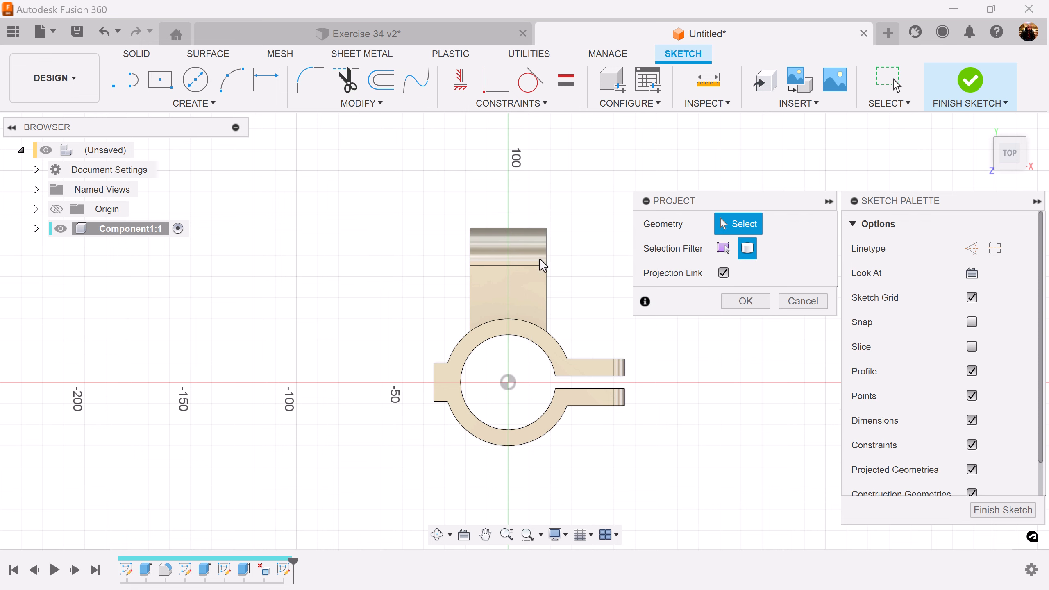
click(519, 266)
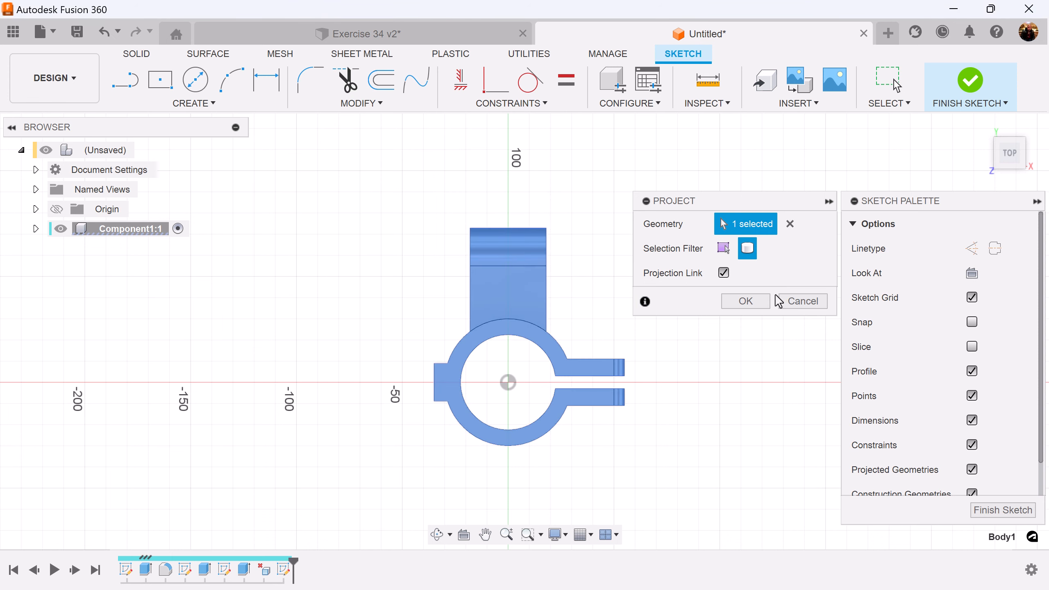
click(746, 302)
Draw a narrow two-point rectangle from the lug's upper edge down to just above the ring
scroll(661, 331, up, 5)
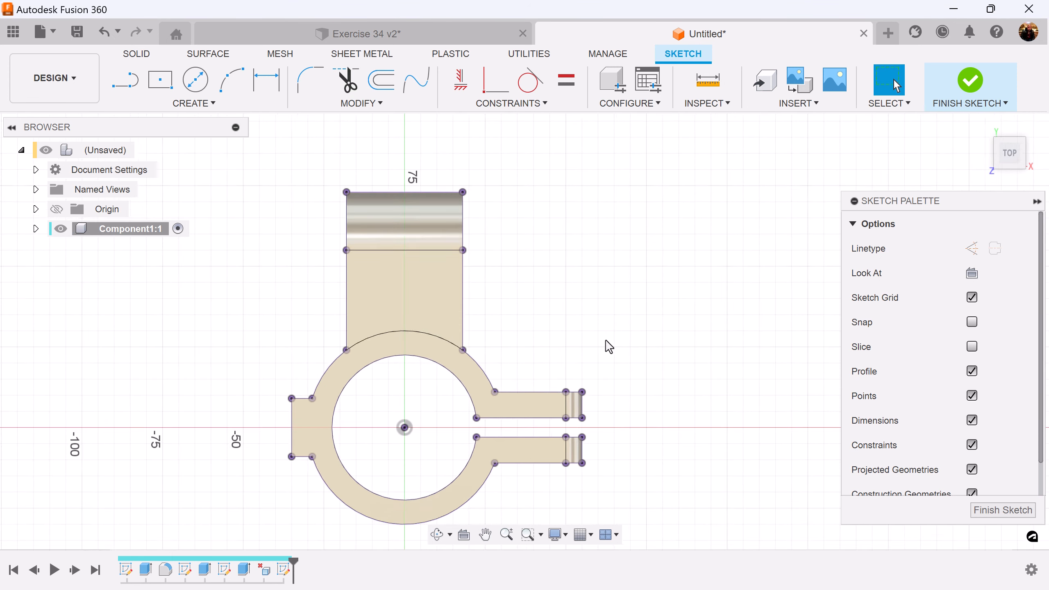
middle_drag(608, 343, 693, 335)
click(208, 103)
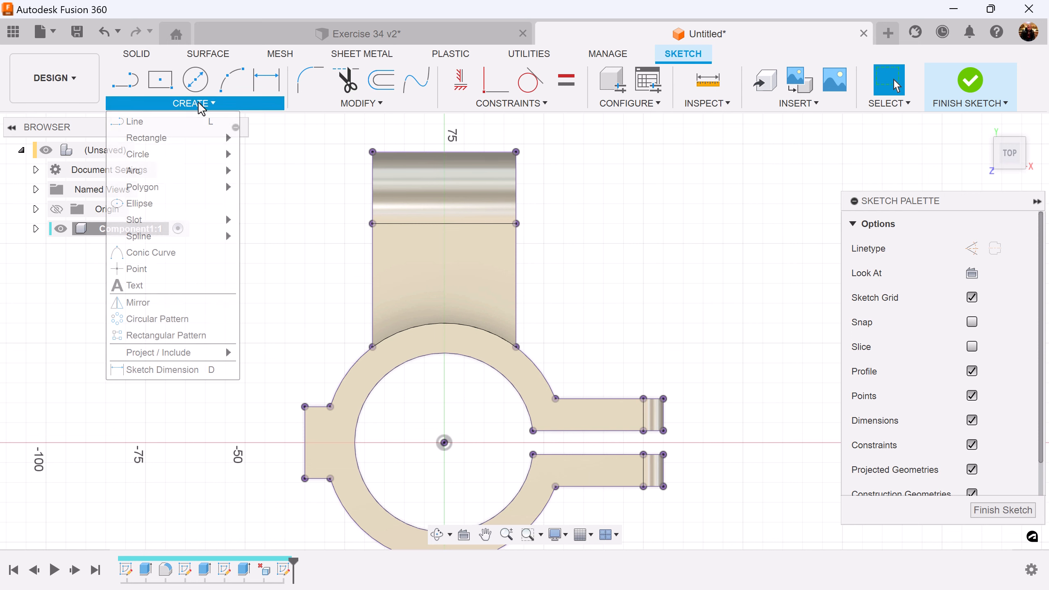
mouse_move(158, 139)
click(292, 137)
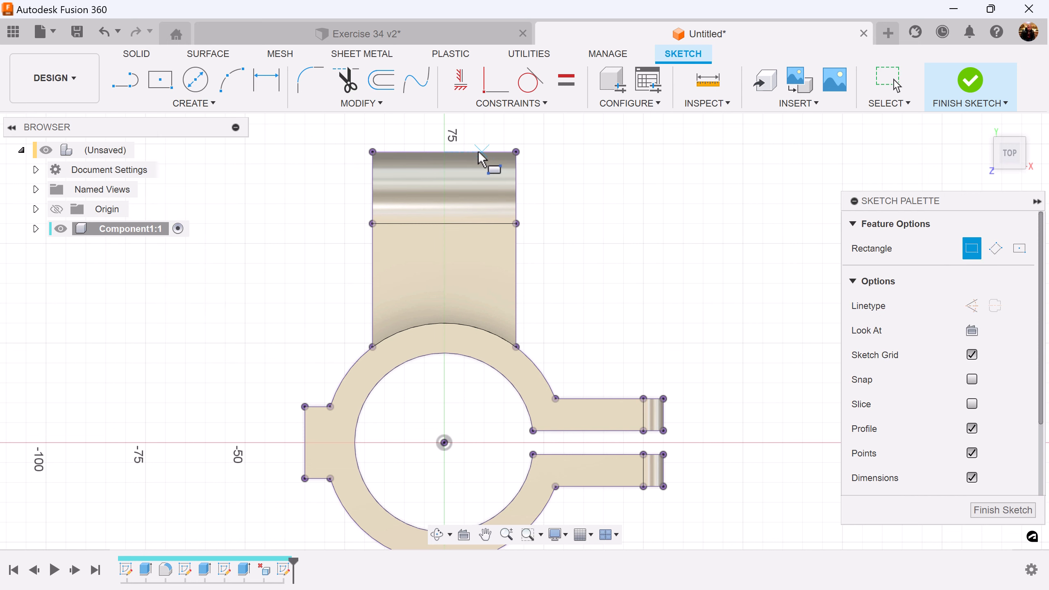
click(434, 154)
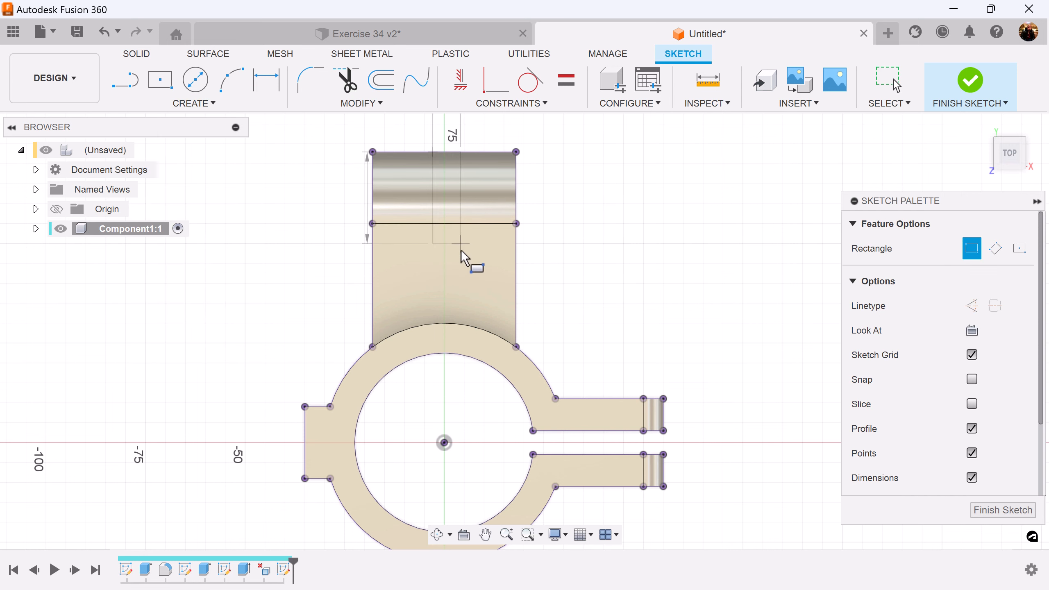
click(461, 311)
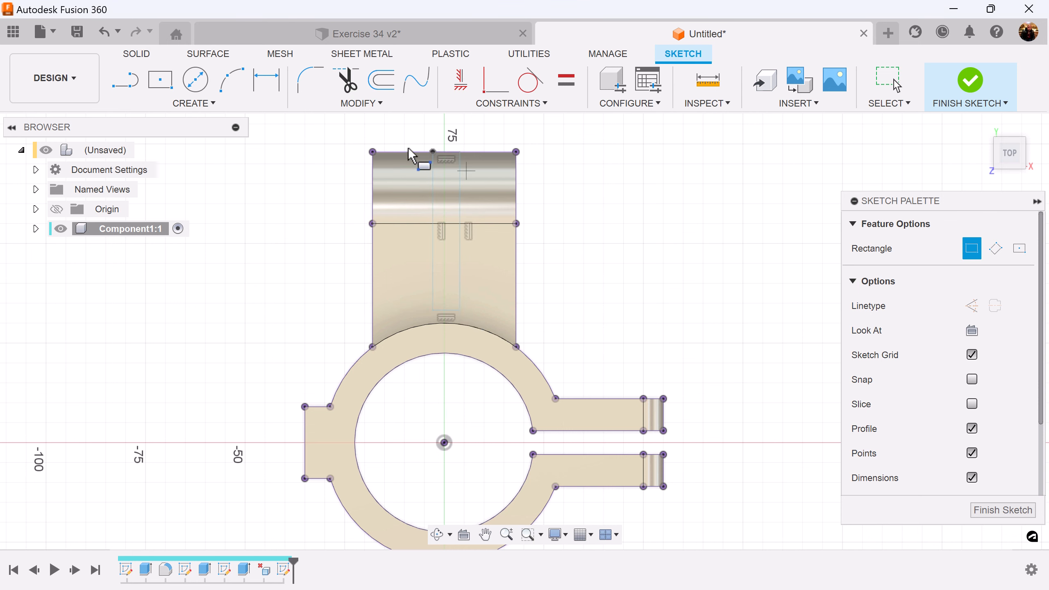
Place a sketch point at the midpoint of the narrow rectangle's lower edge
click(200, 108)
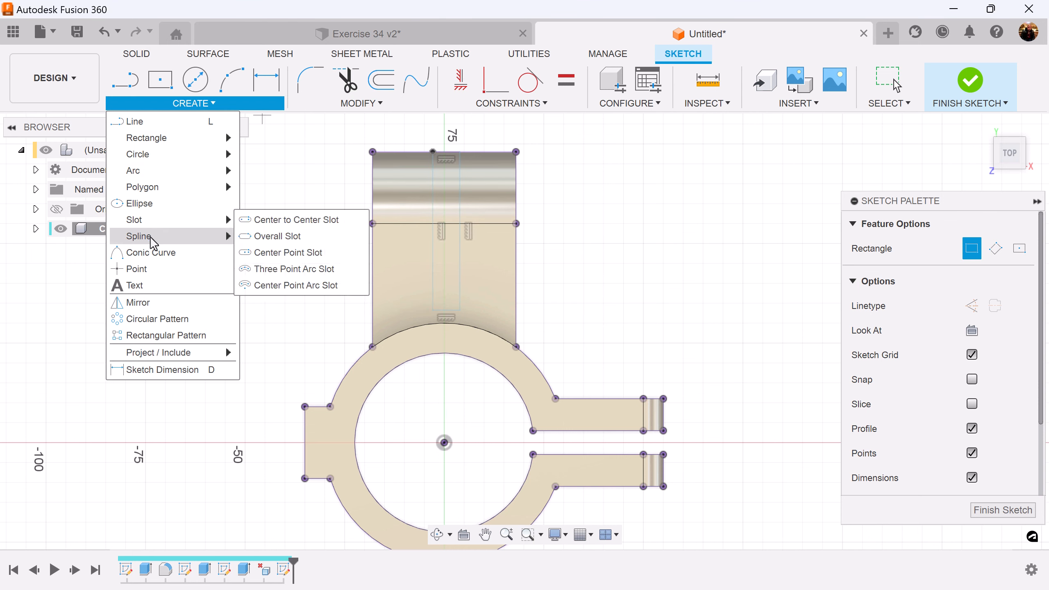
click(140, 269)
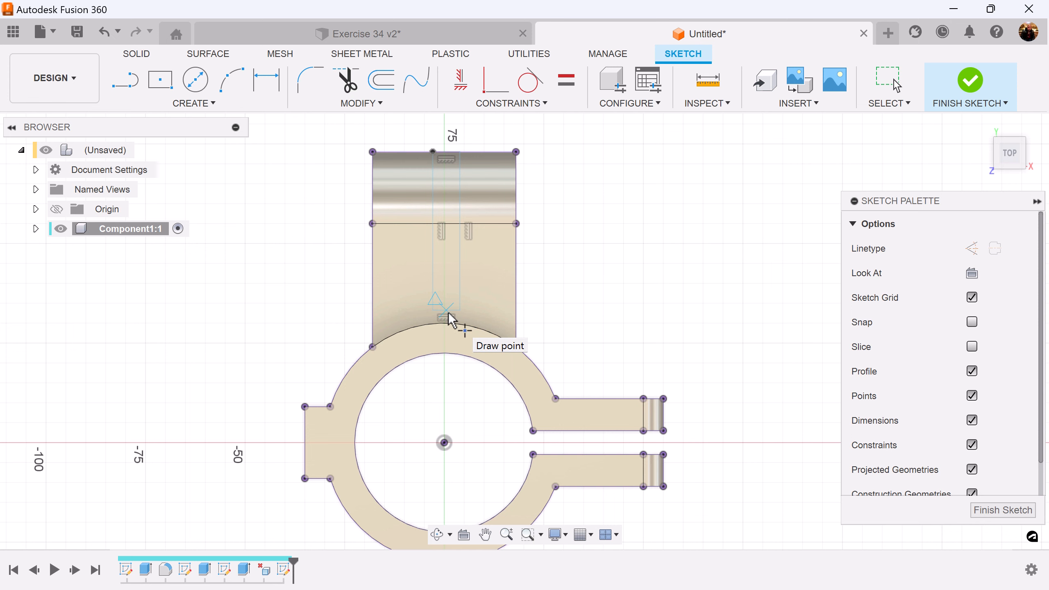
scroll(453, 321, up, 5)
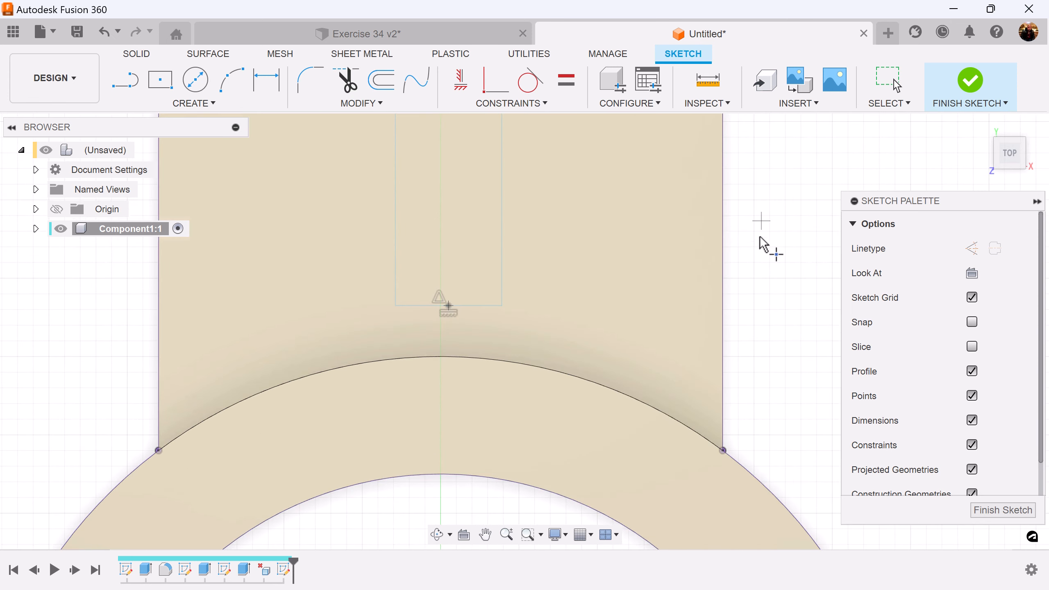
scroll(763, 234, down, 5)
key(Escape)
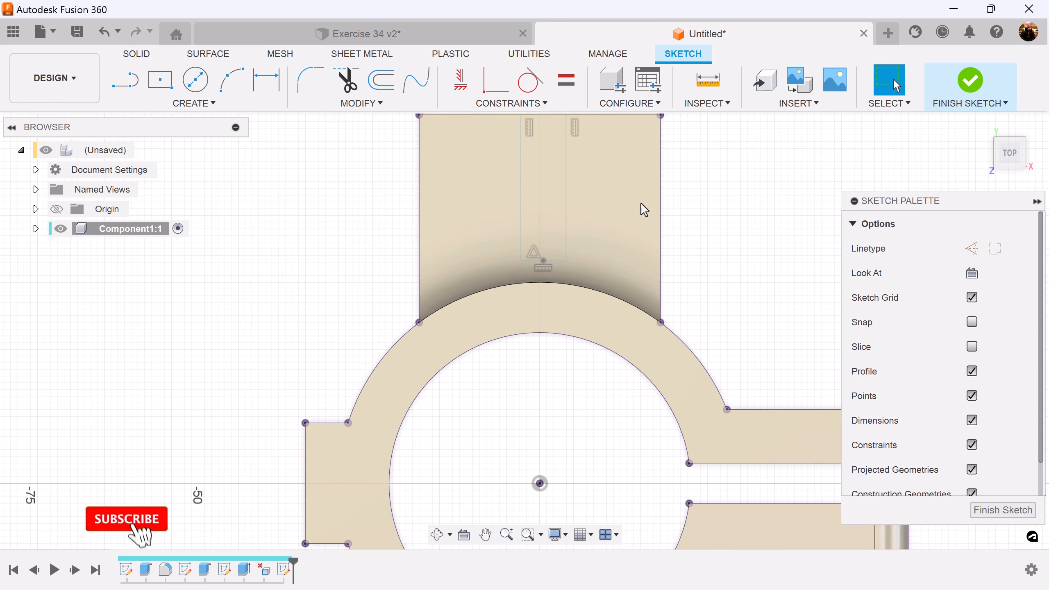
Align the midpoint of the narrow rectangle's lower edge vertically with the sketch origin
click(468, 85)
click(543, 260)
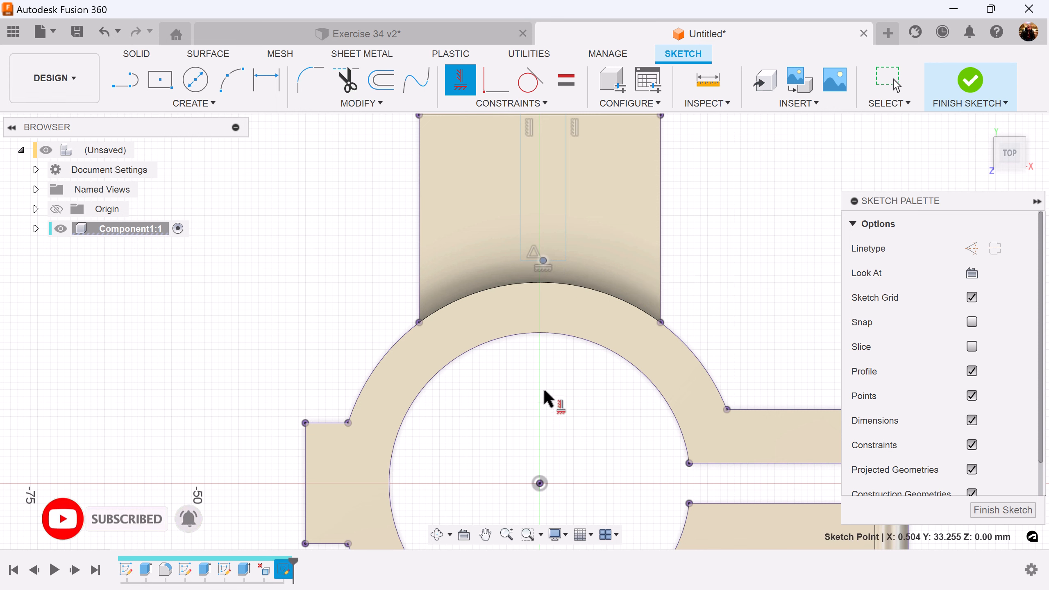
click(540, 484)
Dimension the narrow rectangle's width as 12 mm
scroll(756, 269, down, 3)
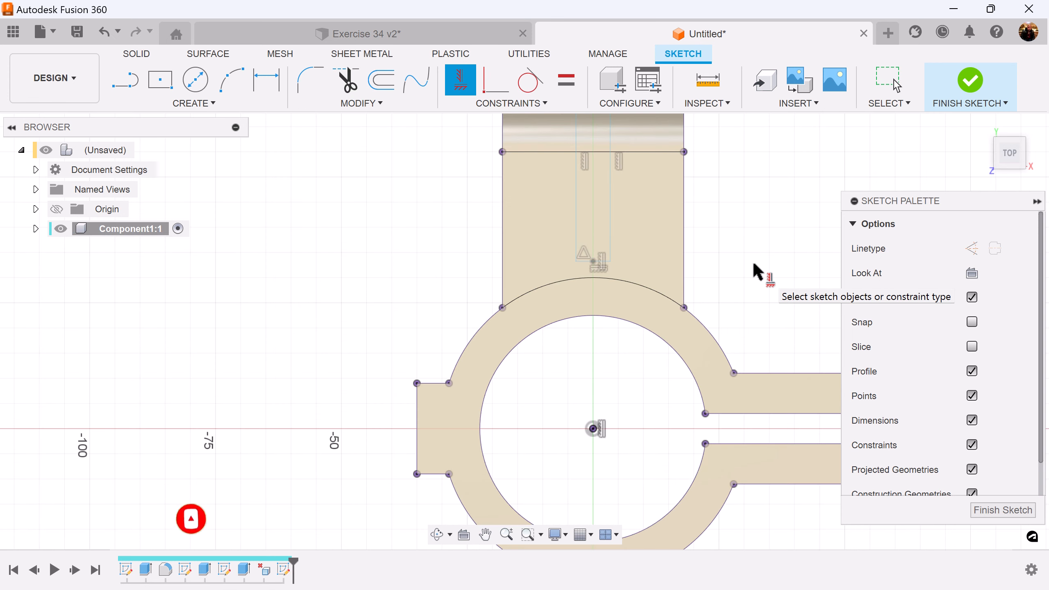
middle_drag(754, 263, 579, 410)
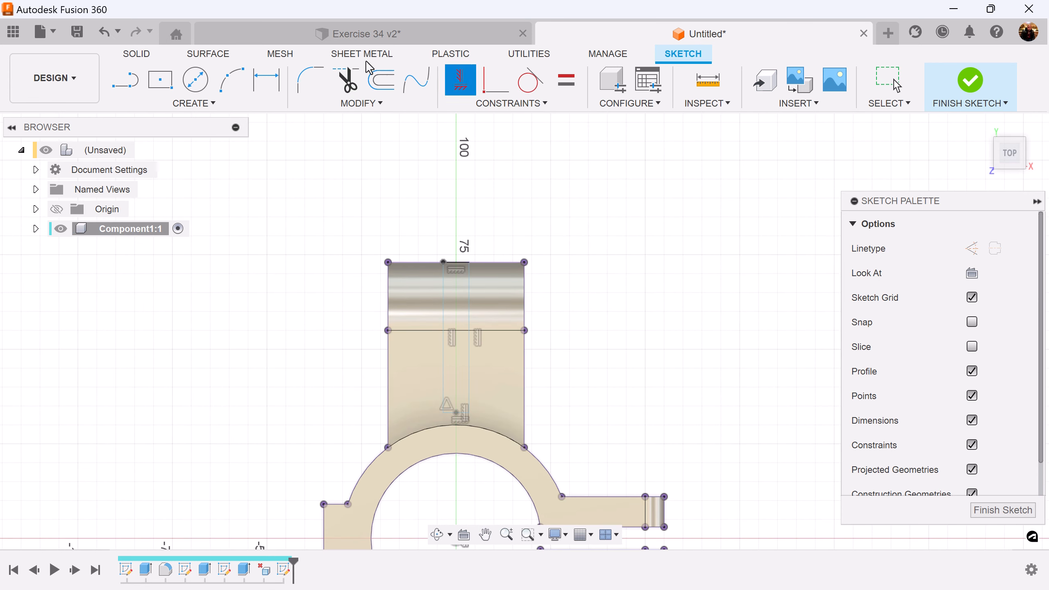
click(266, 81)
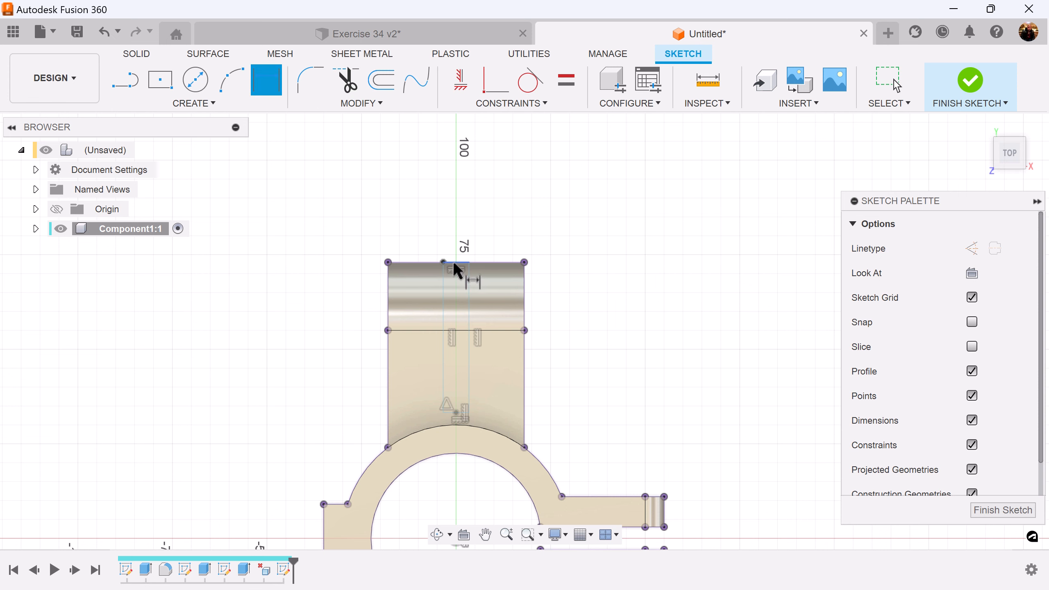
click(460, 210)
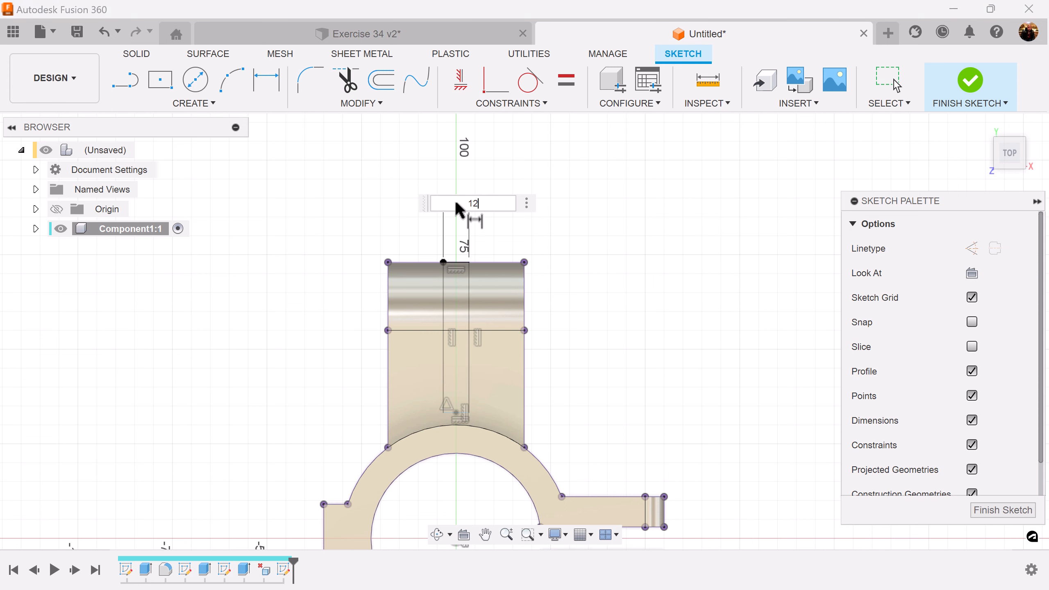
key(Return)
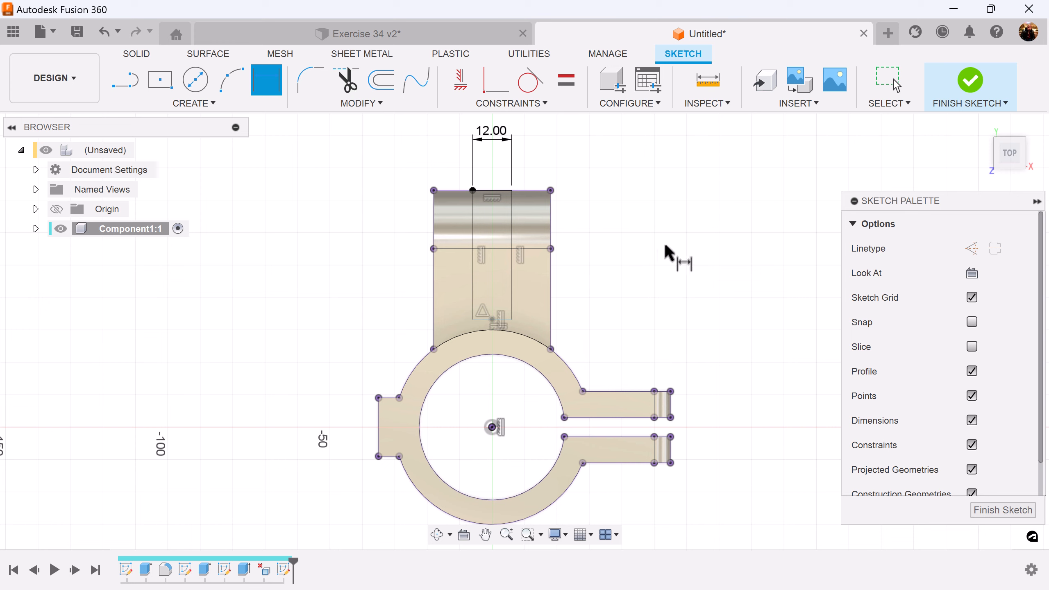
Set the distance from the lug's rounded-end tangent edge to the narrow rectangle's lower edge to 20 mm and finish the sketch
click(504, 249)
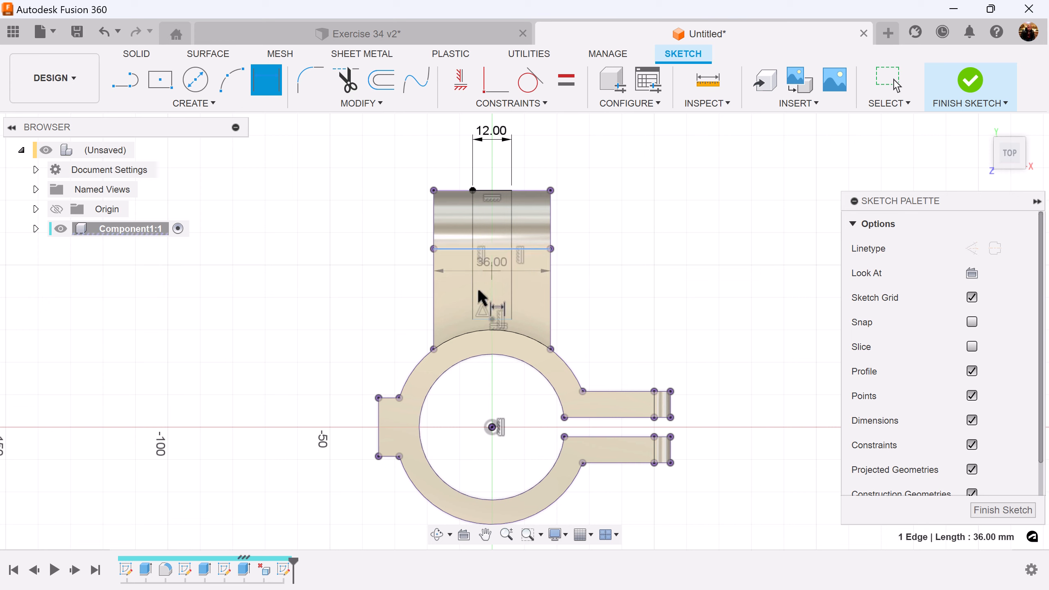
click(484, 319)
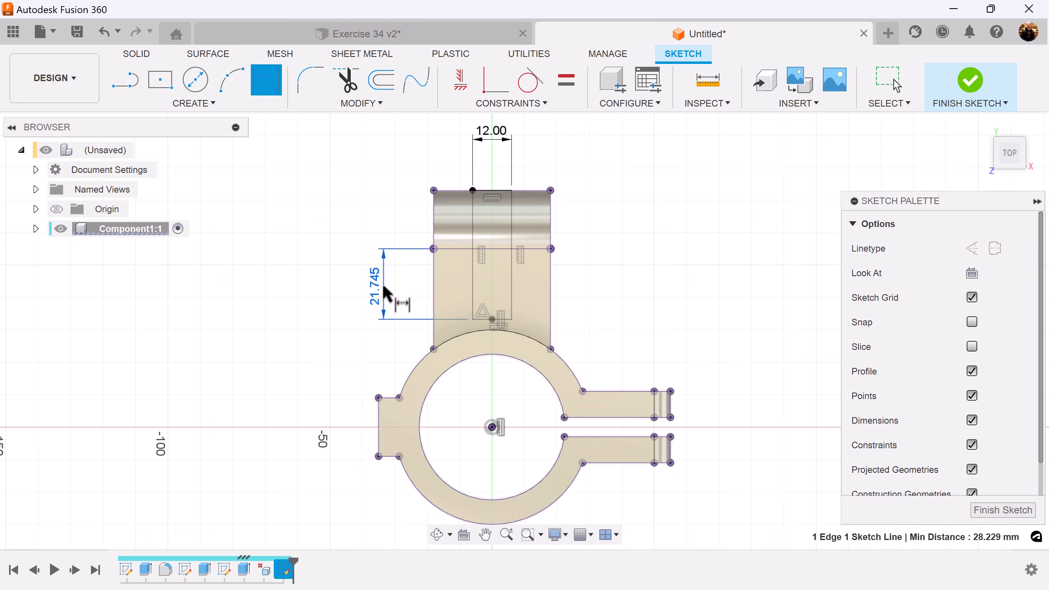
click(386, 291)
key(Return)
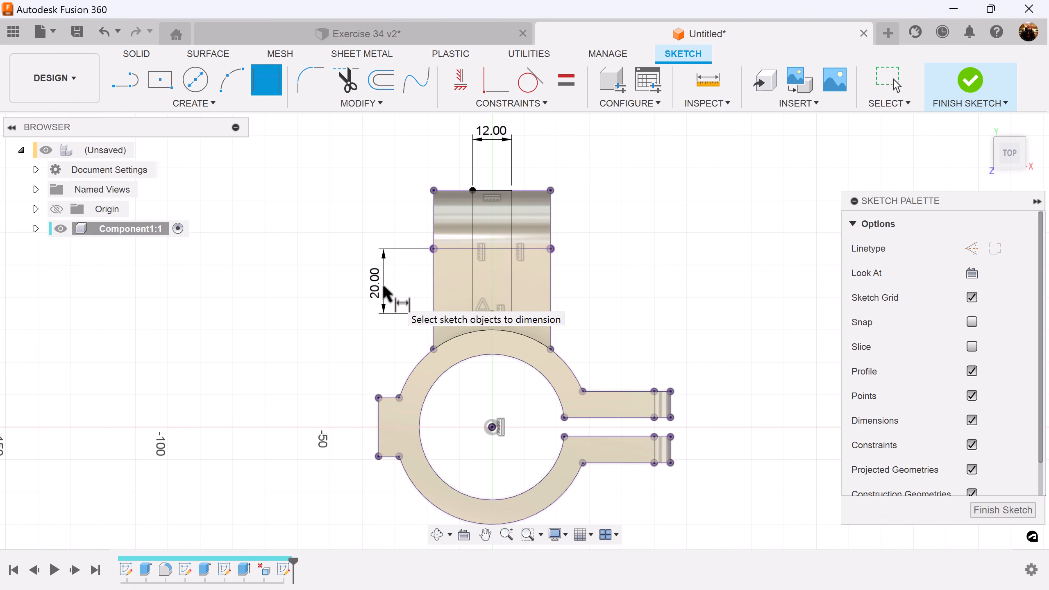
click(1003, 511)
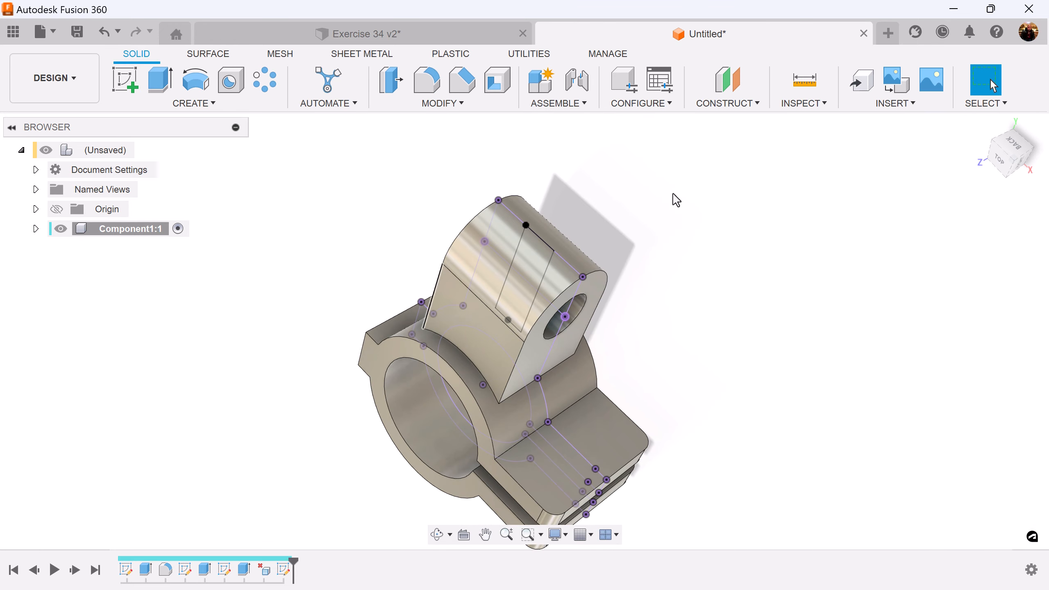
Extrude both parts of the narrow rectangle as a symmetric cut with extent All to slot the lug
click(159, 83)
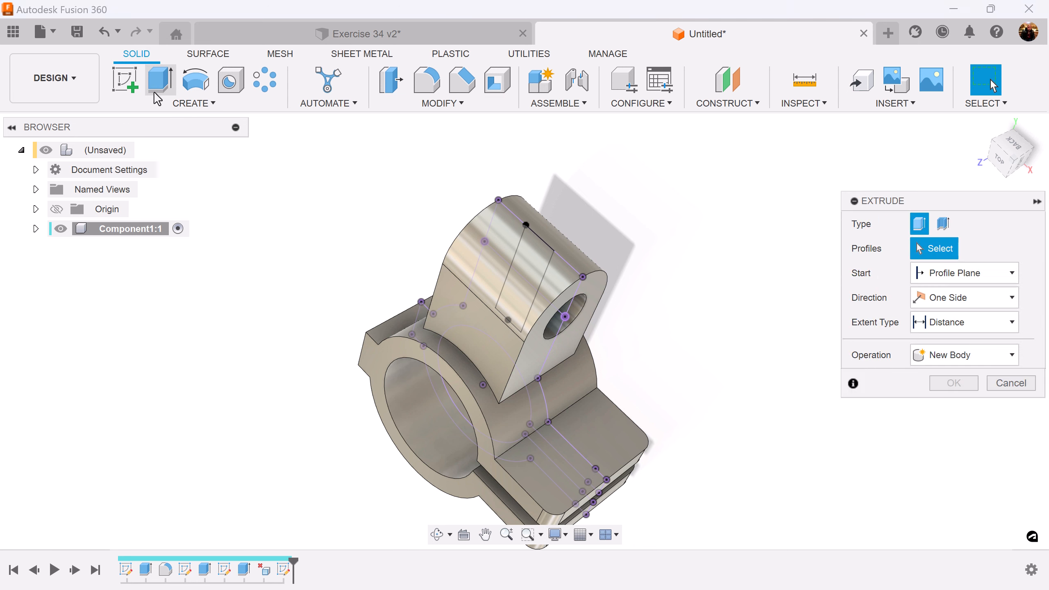
click(522, 256)
click(539, 291)
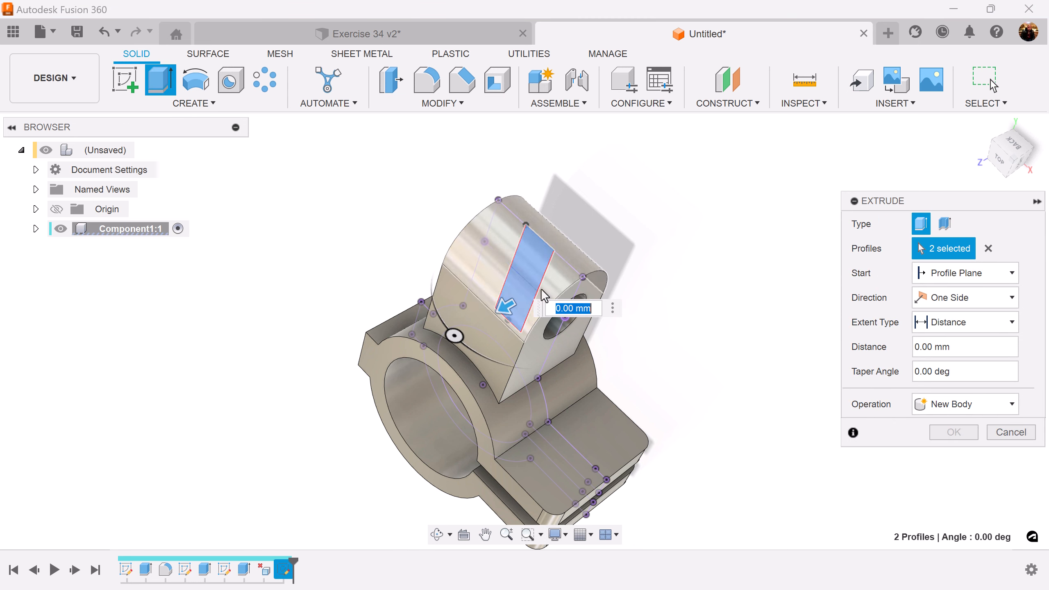
click(1004, 297)
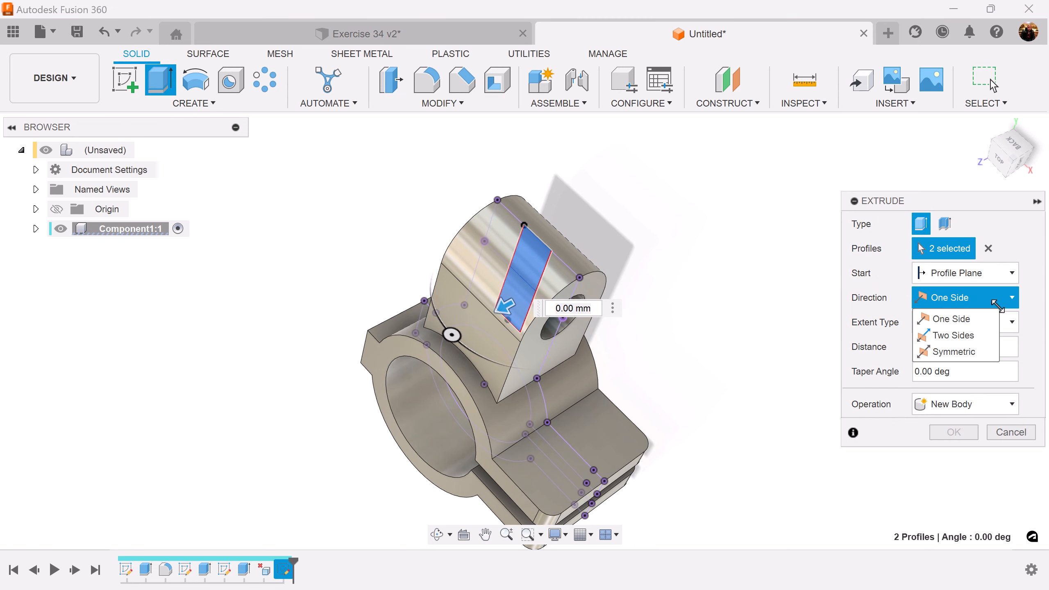
click(980, 352)
click(996, 322)
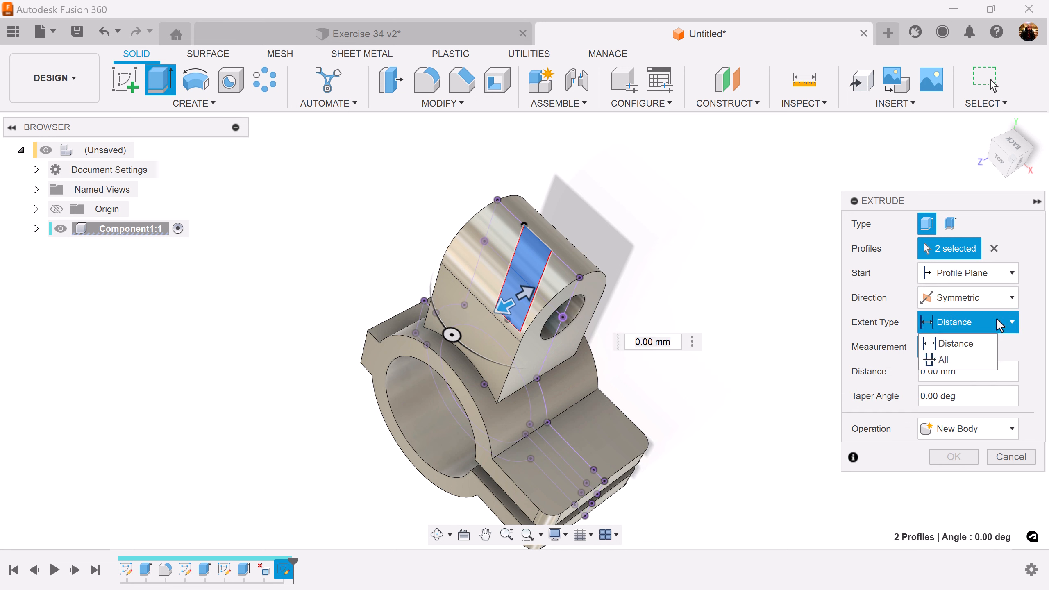
click(982, 360)
shift+middle_drag(659, 386, 951, 437)
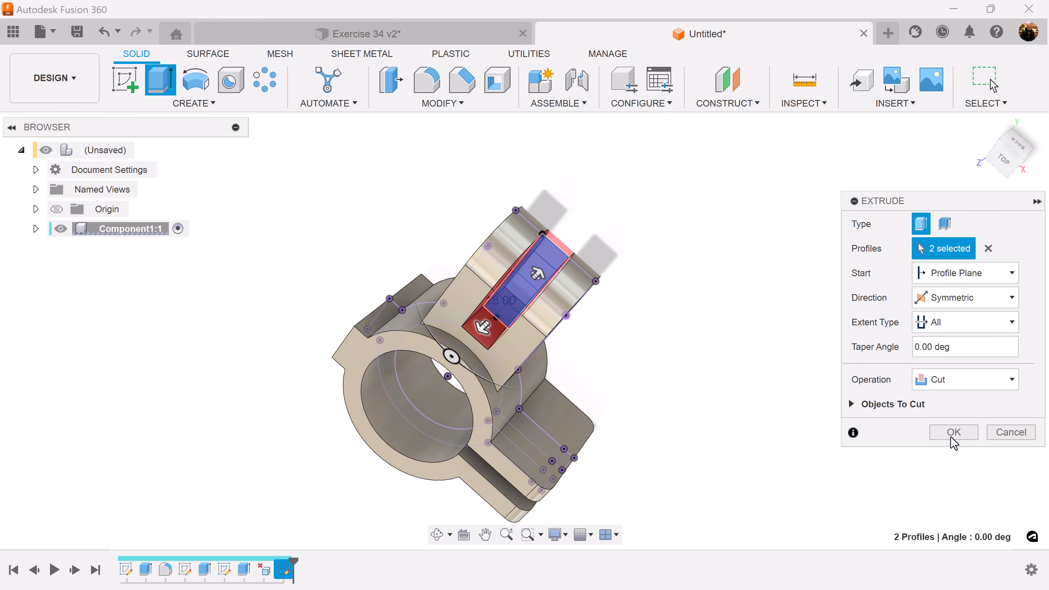
click(954, 432)
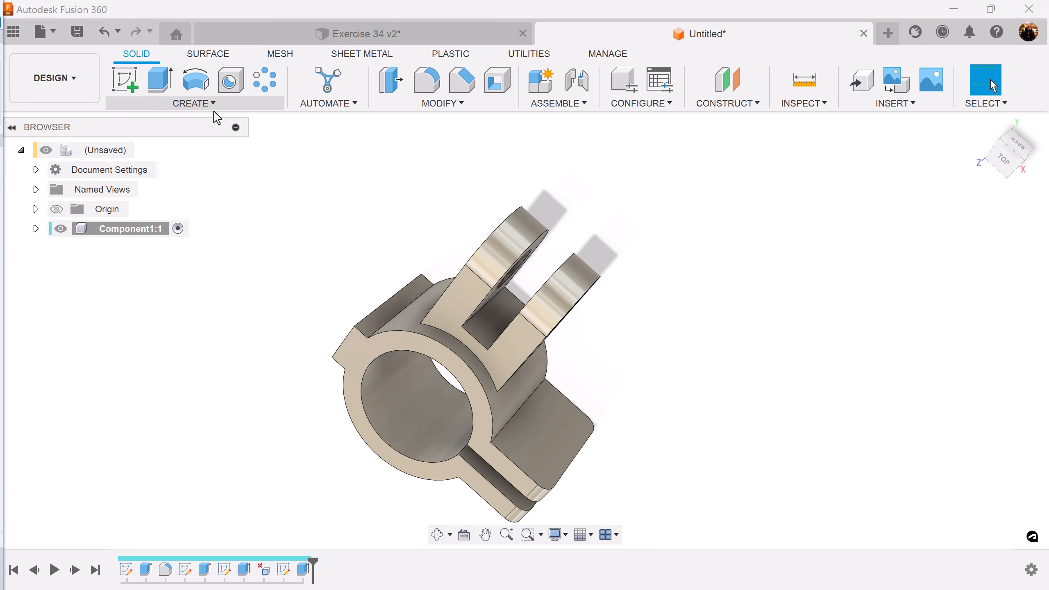
Mirror the lug extrusion, the feature following it and the slot cut across the origin plane to the ring's opposite side
click(170, 106)
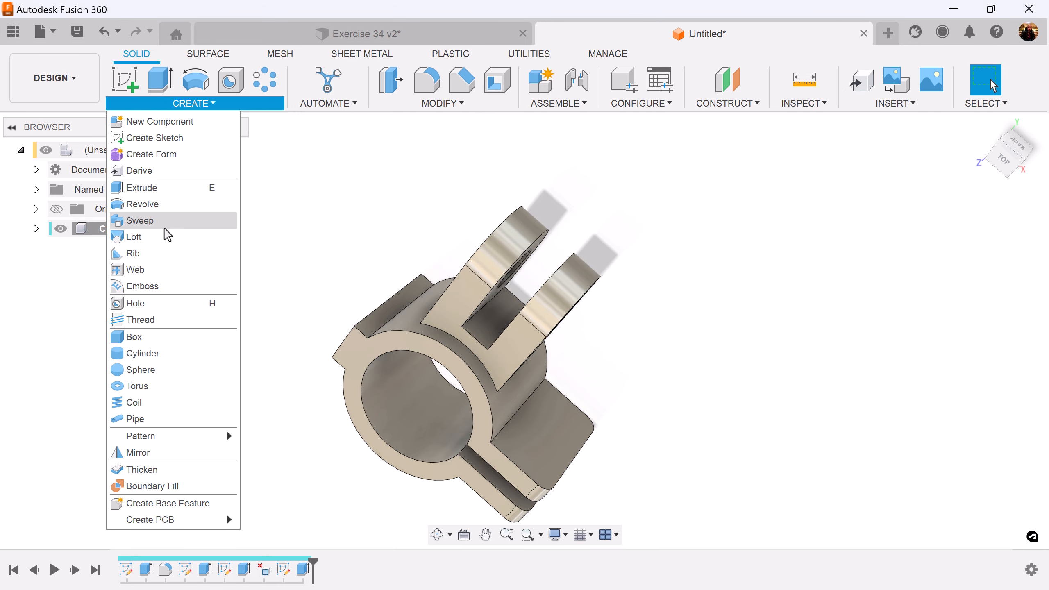
click(167, 453)
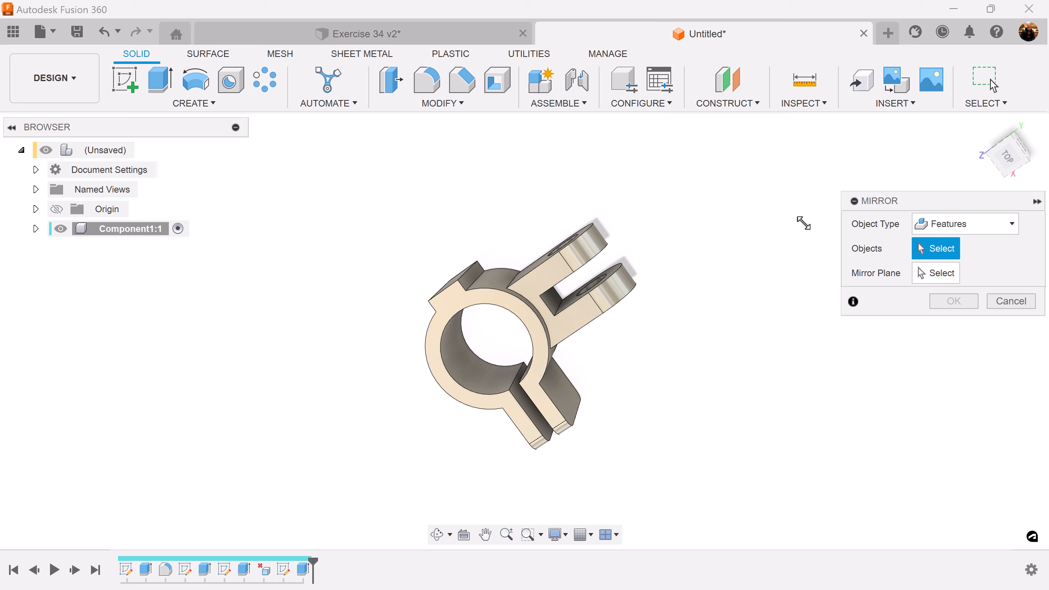
click(243, 573)
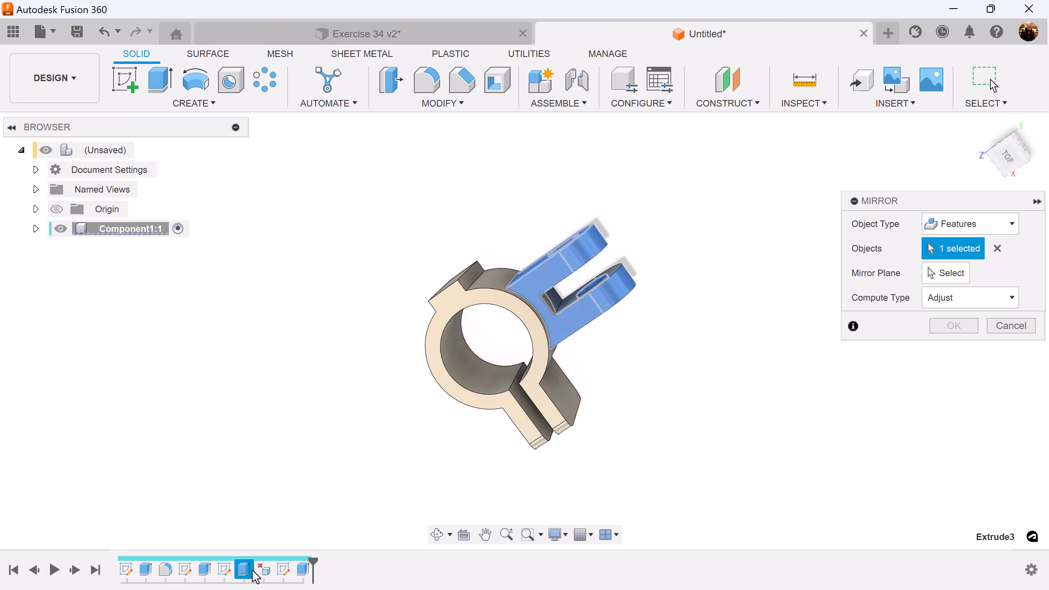
click(264, 573)
click(303, 571)
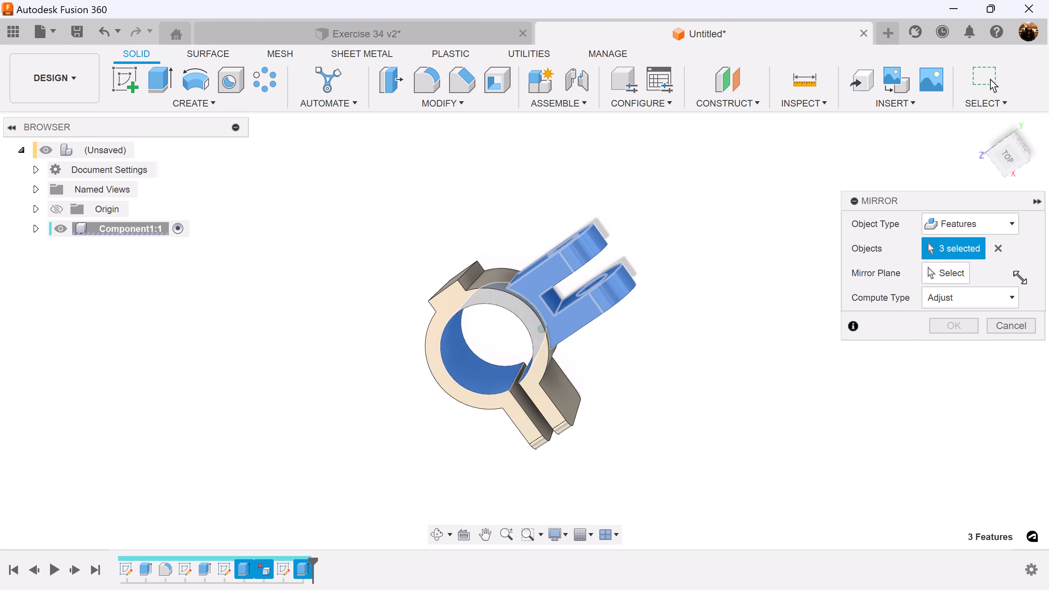
click(934, 273)
shift+middle_drag(803, 271, 577, 331)
scroll(690, 261, up, 2)
click(556, 318)
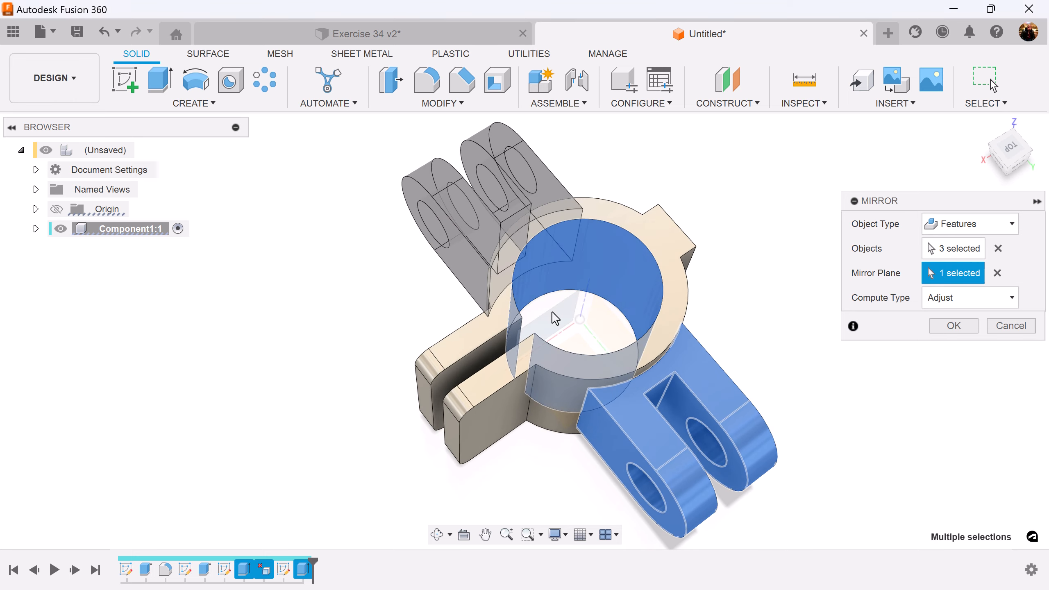
shift+middle_drag(852, 398, 962, 329)
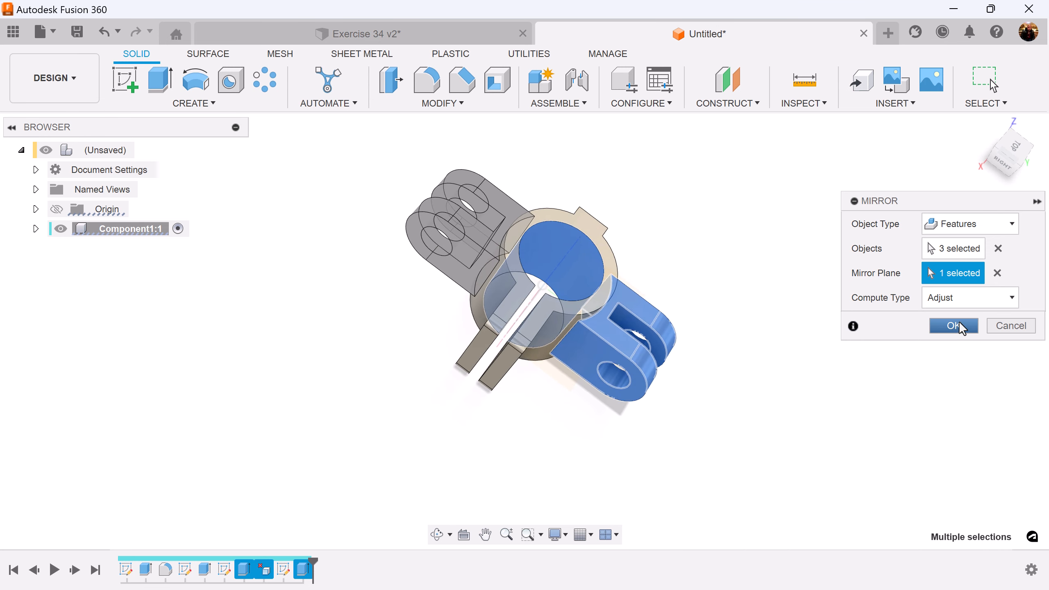
click(954, 326)
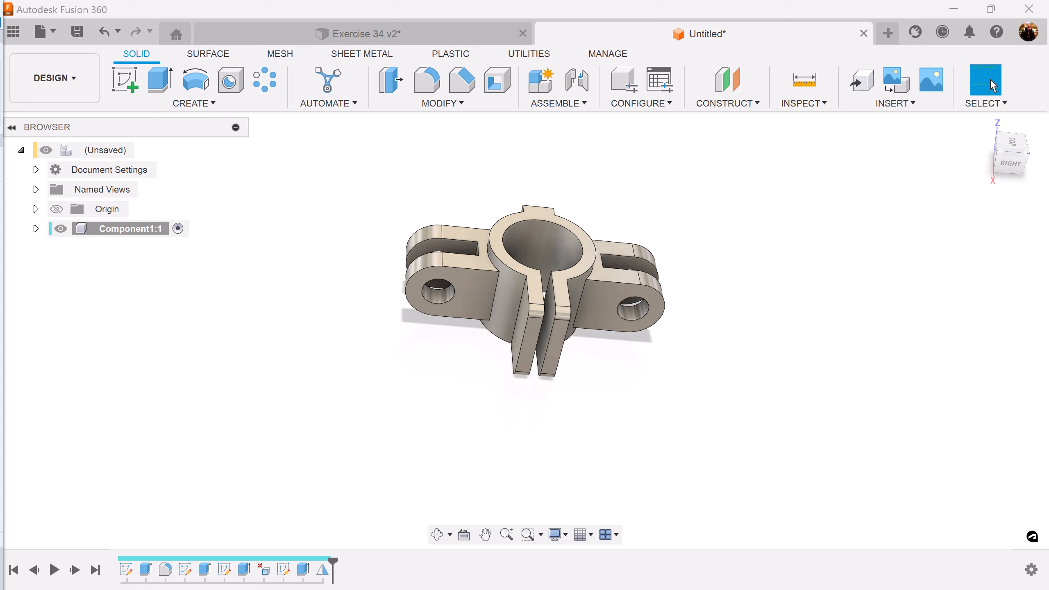
In a new sketch on the XY origin plane, draw a line from the upper side arm's outer corner to the upper lug's side edge
shift+middle_drag(818, 375, 1003, 272)
click(1009, 155)
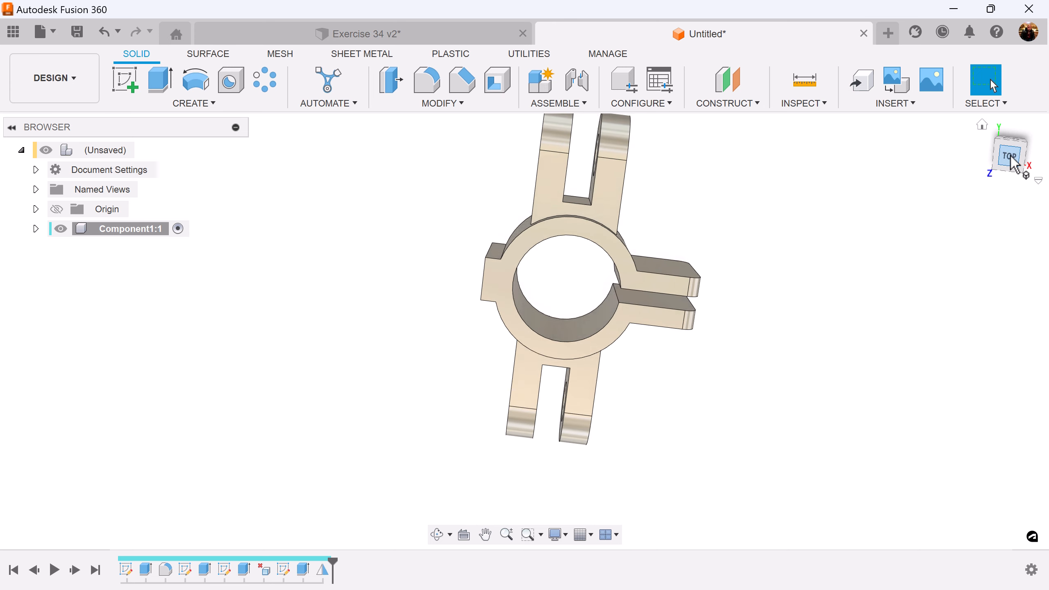
click(135, 81)
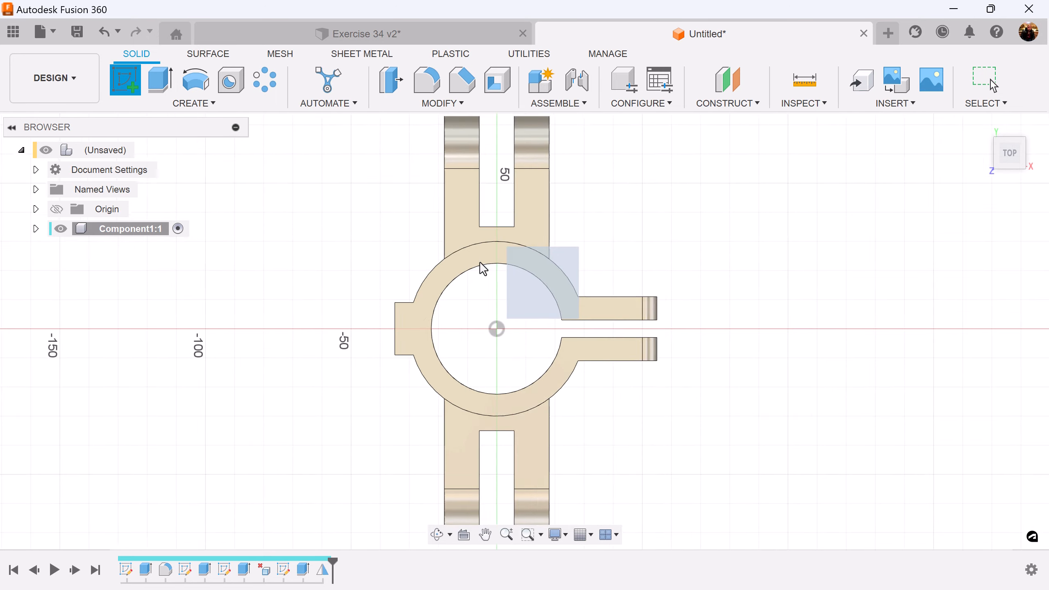
click(481, 264)
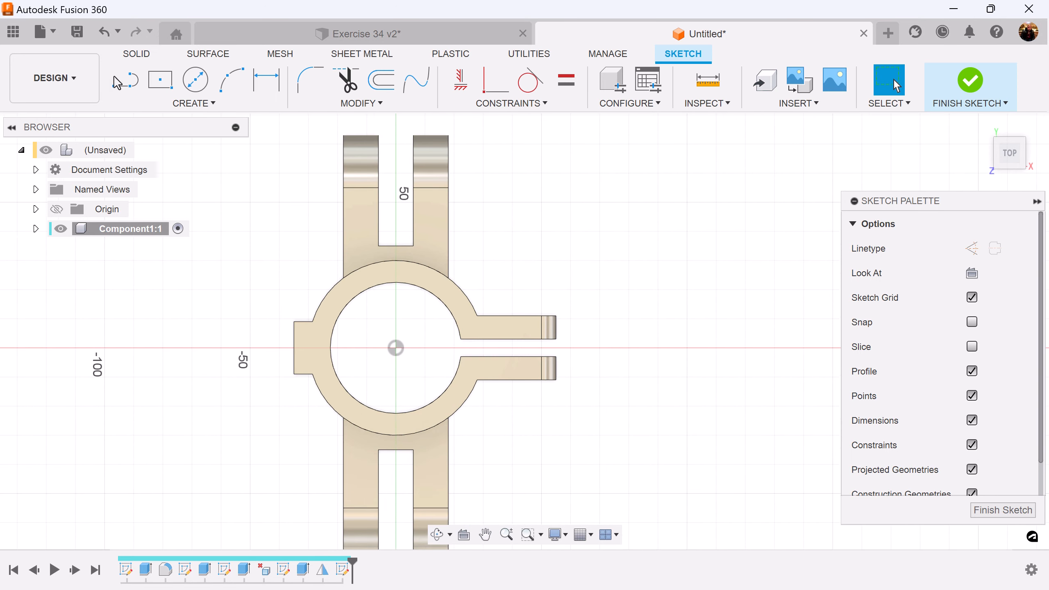
click(119, 82)
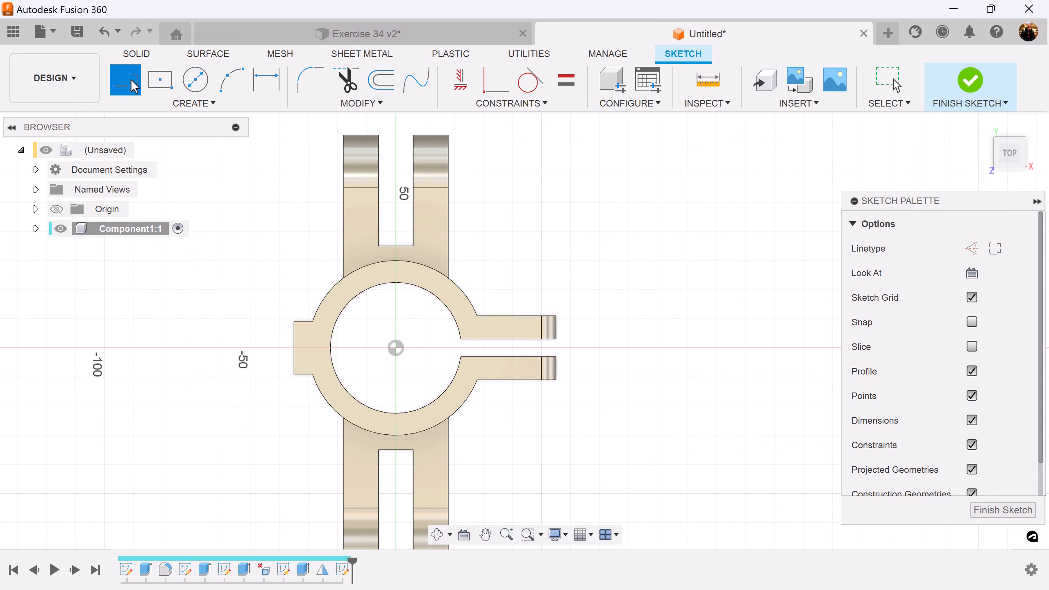
click(557, 317)
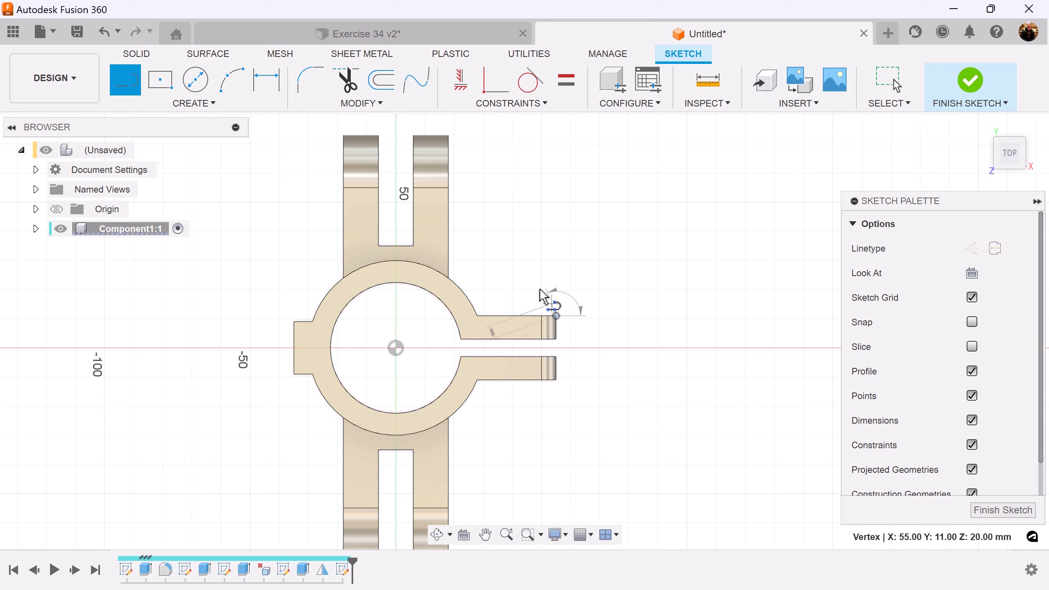
click(450, 228)
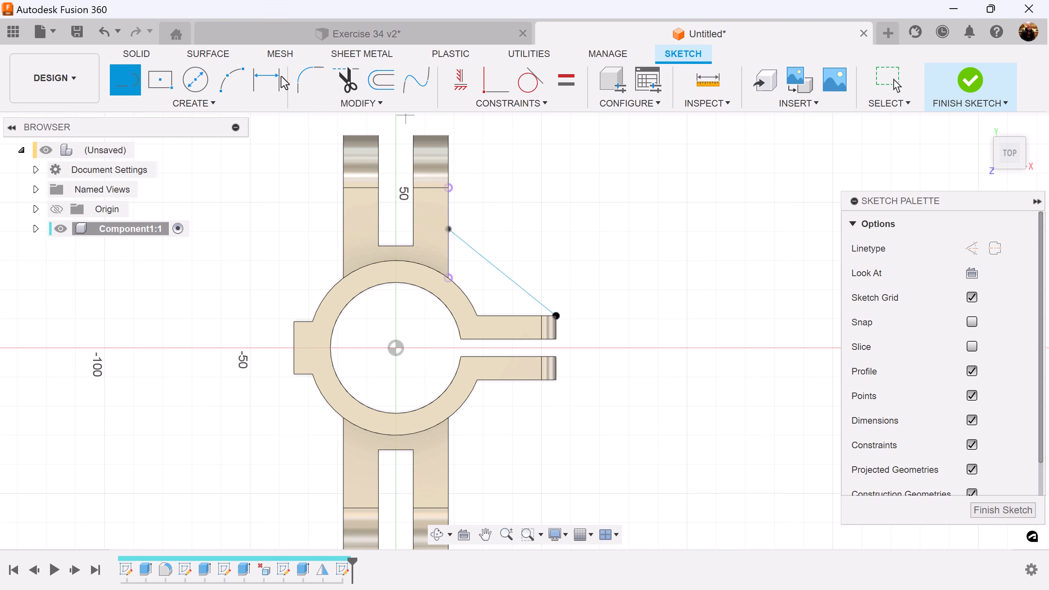
Dimension the line's upper endpoint 15 mm below the lug's rounded-end tangent edge and finish the sketch
click(268, 80)
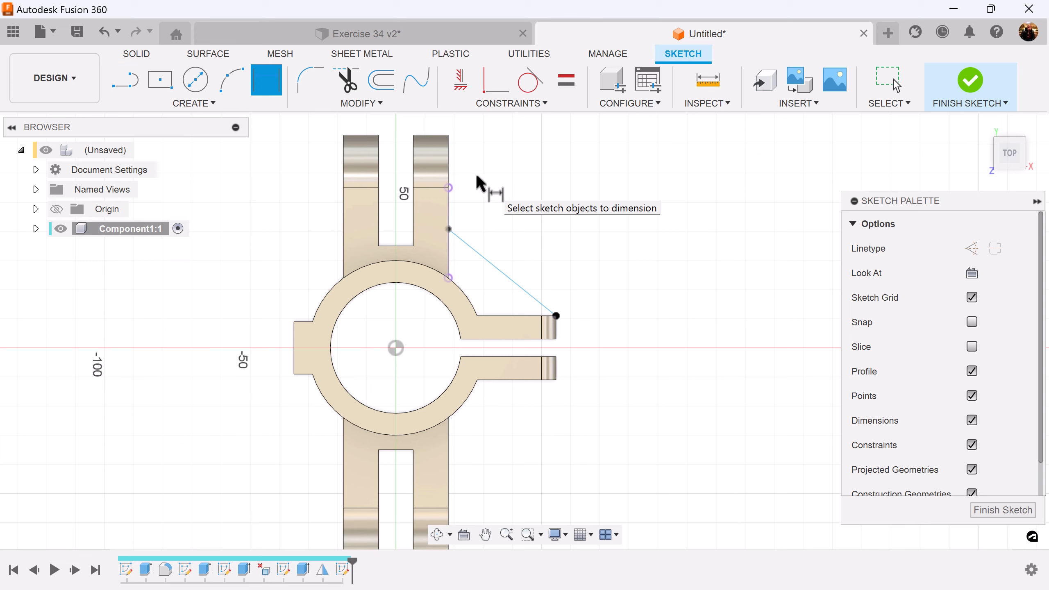
click(448, 188)
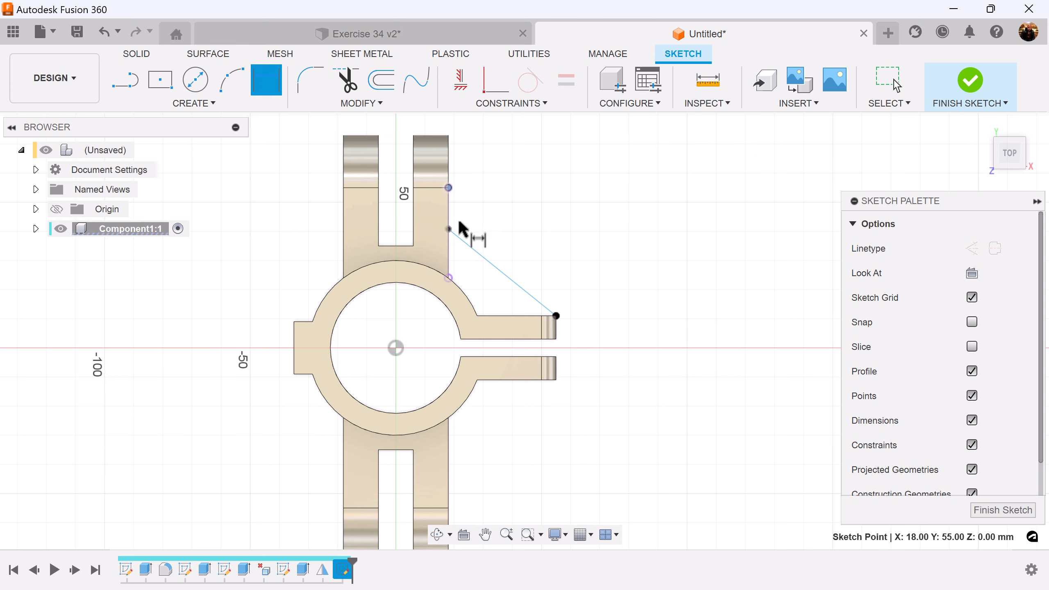
click(449, 229)
click(483, 215)
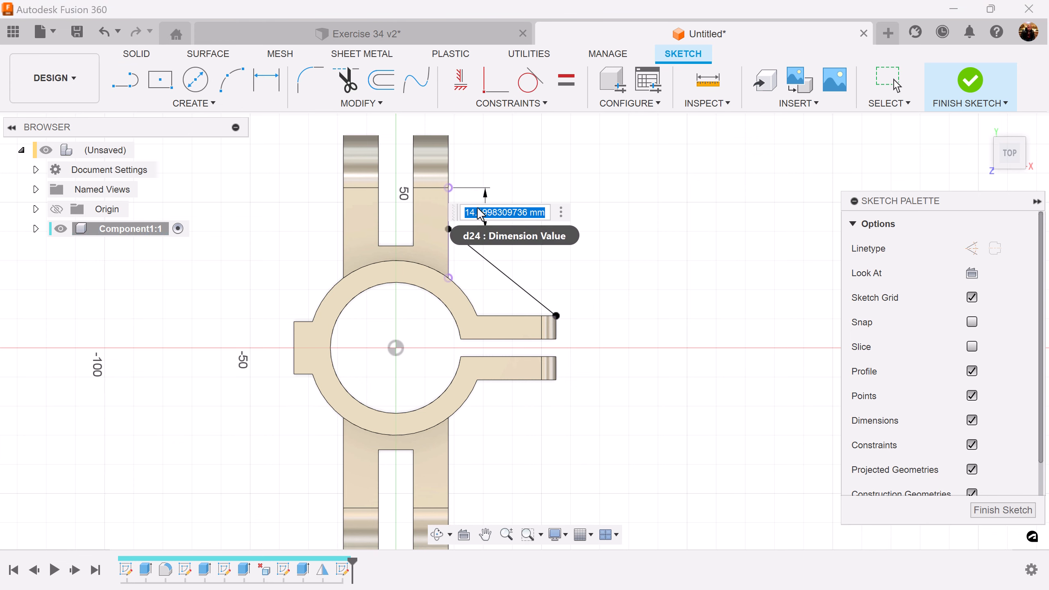
text(15)
key(Return)
scroll(483, 213, up, 5)
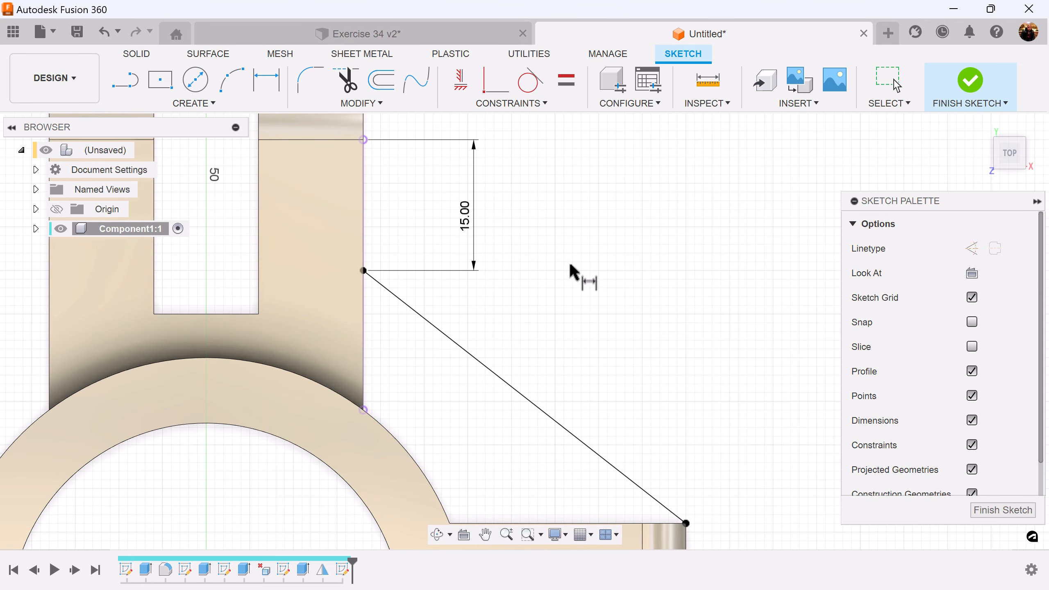
click(1025, 512)
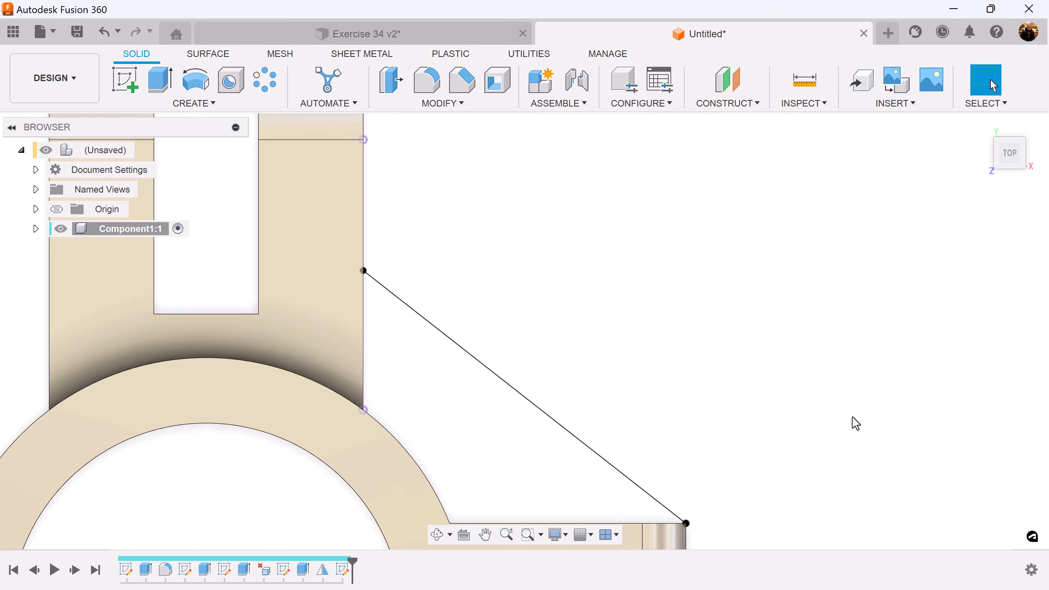
Create a 6 mm thick symmetric rib from the sketched line, with extent To Next, joining the upper lug to the side arm
click(206, 104)
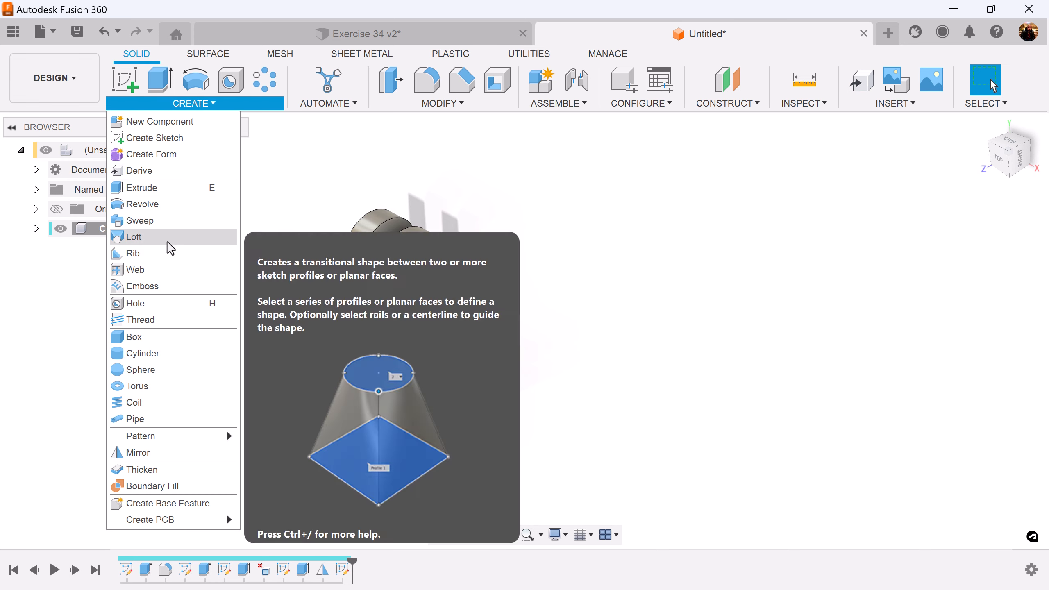
click(167, 253)
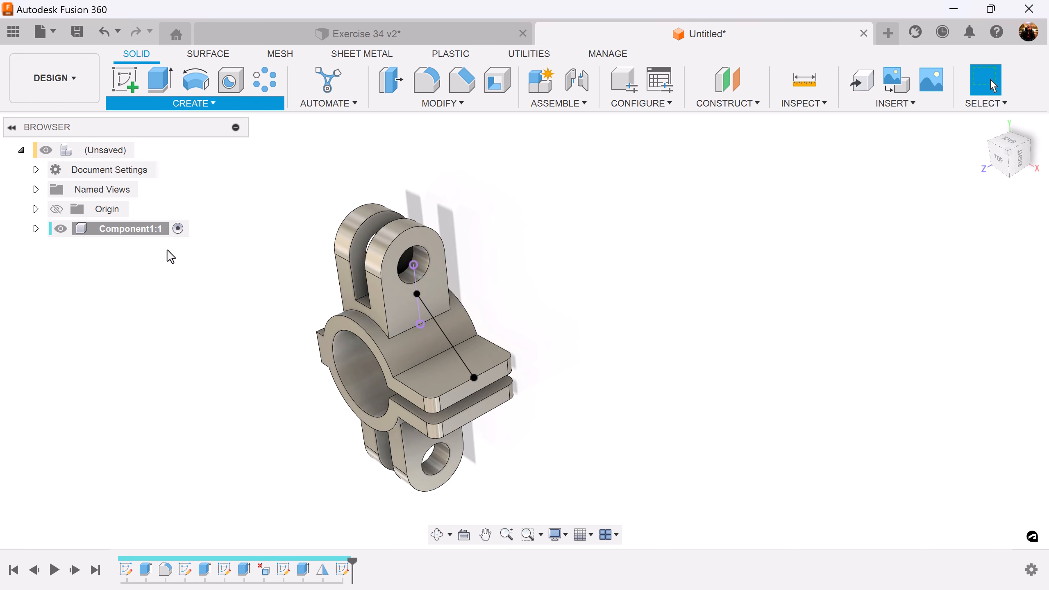
click(443, 333)
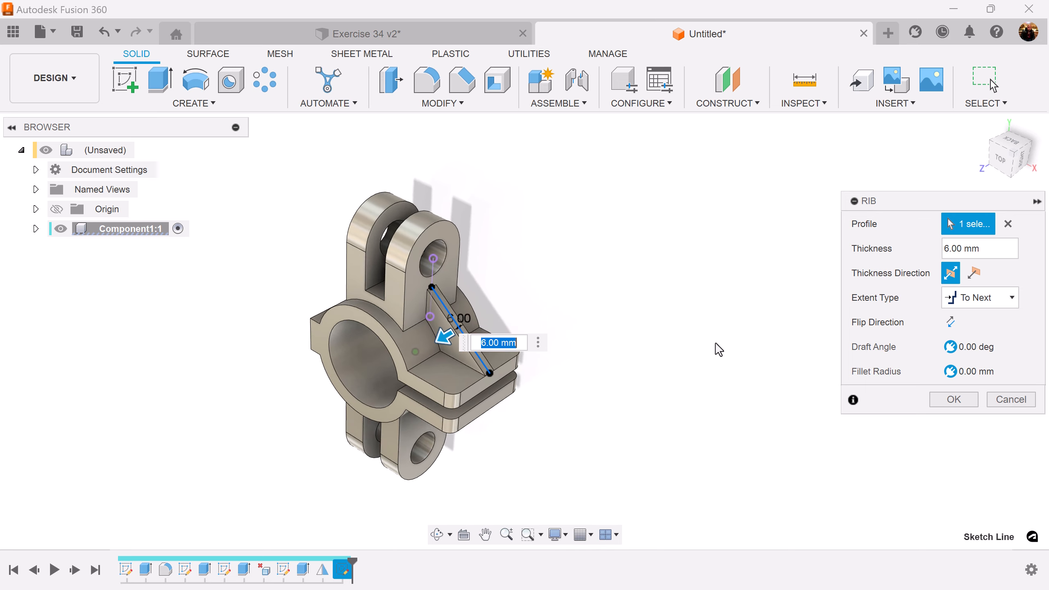
middle_drag(699, 443, 715, 328)
scroll(516, 221, up, 3)
middle_drag(450, 242, 472, 328)
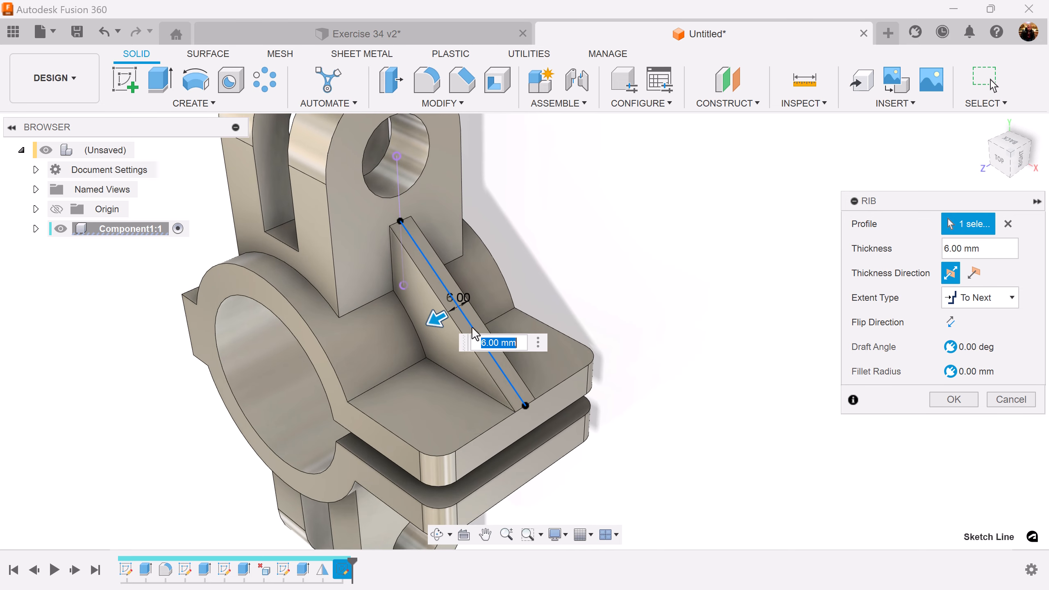
scroll(719, 375, down, 2)
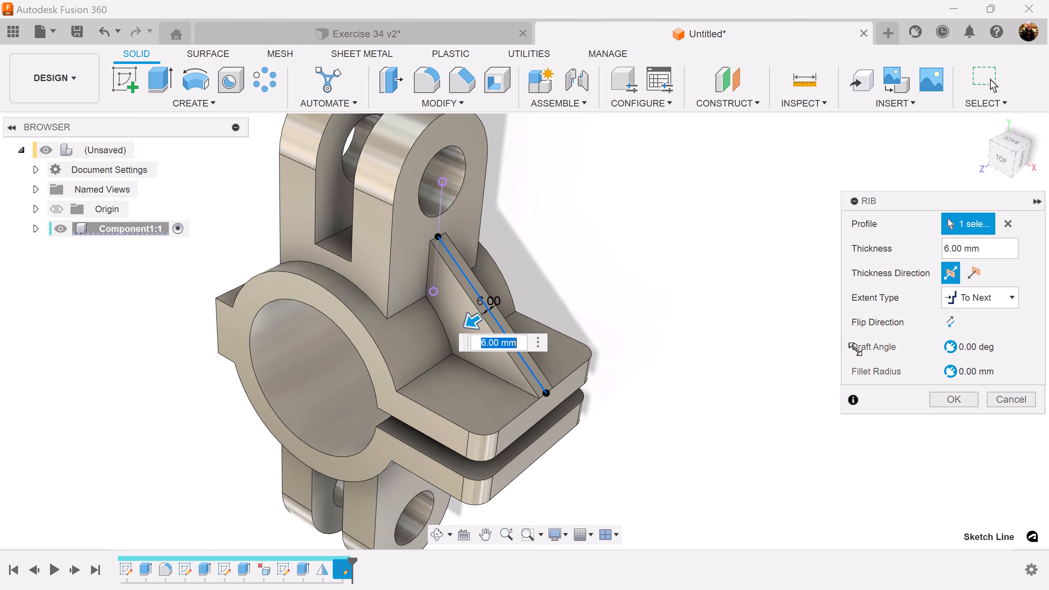
click(951, 327)
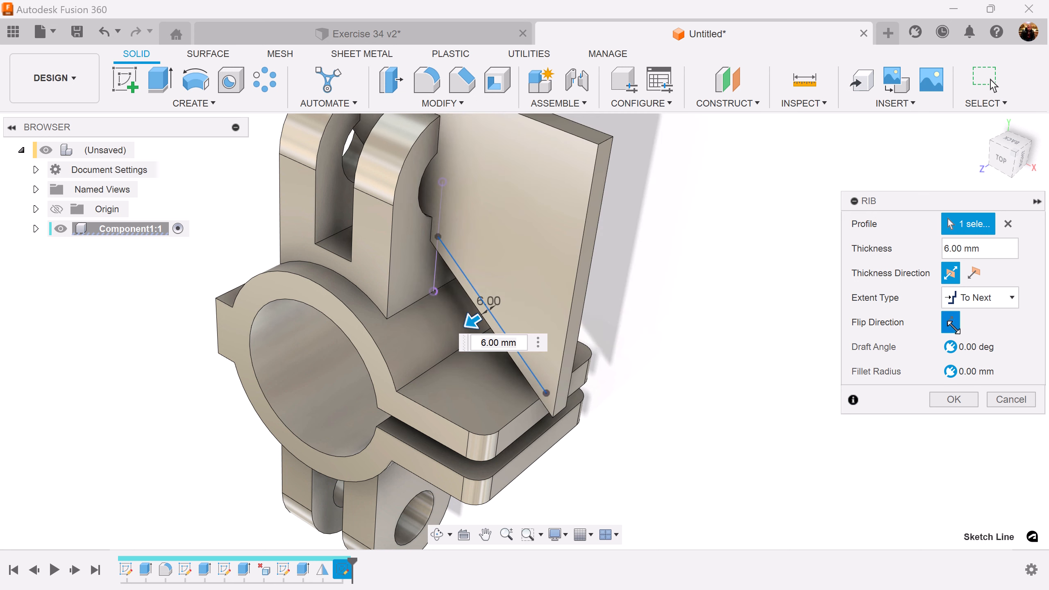
click(951, 326)
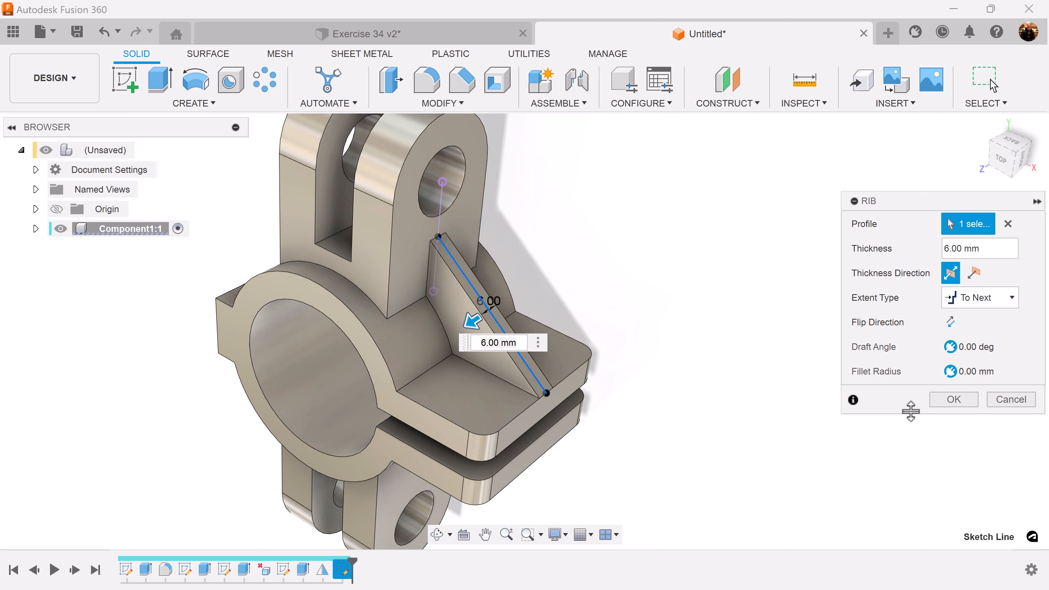
click(952, 399)
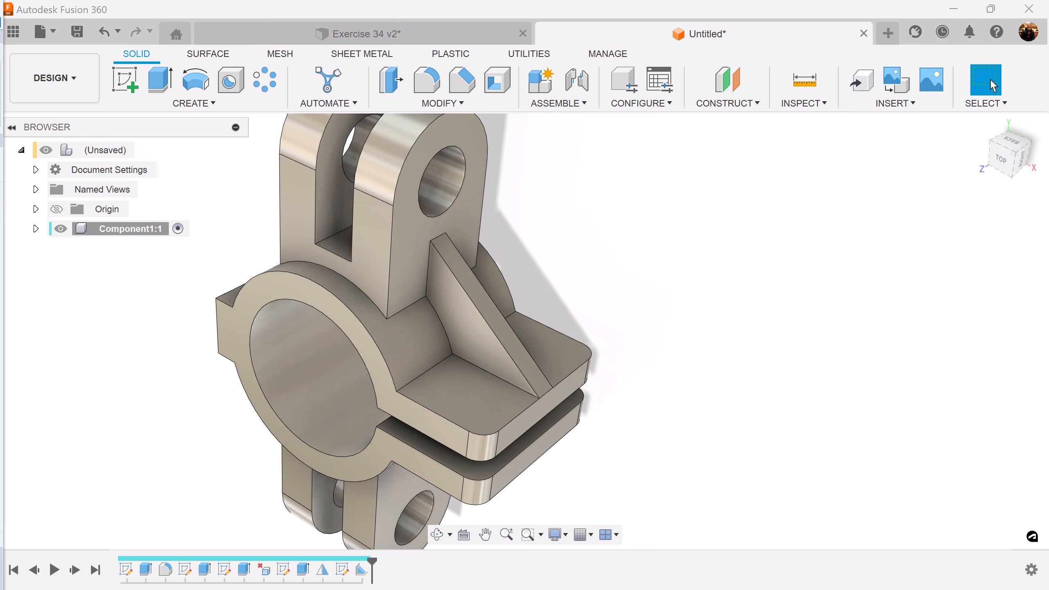
Start a simple hole on the upper side arm's outer face beside the rib, 12 mm from the face's side edge
click(237, 87)
shift+middle_drag(761, 249, 606, 342)
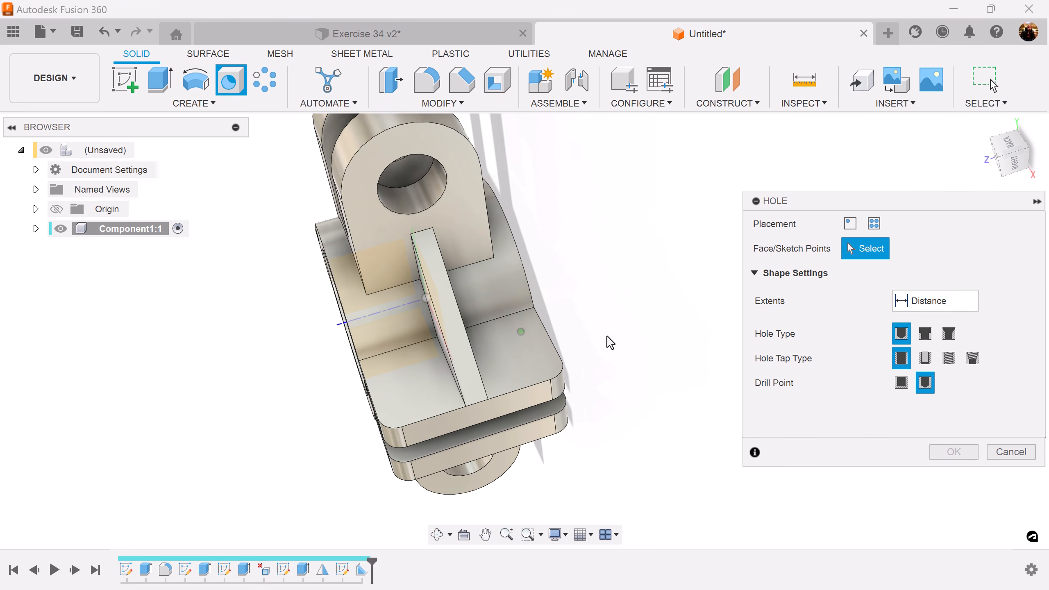
click(505, 373)
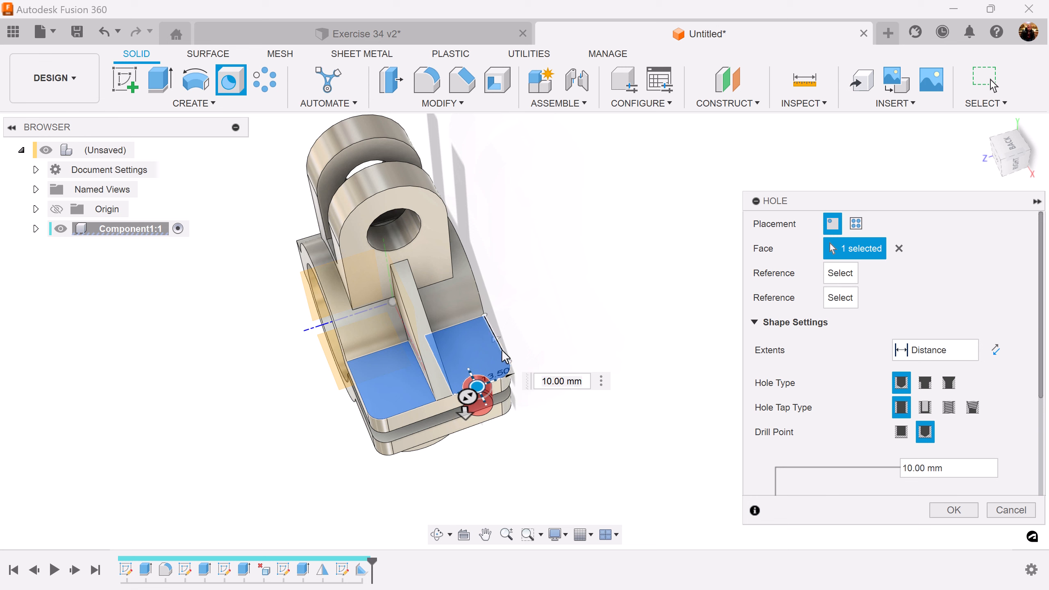
click(509, 357)
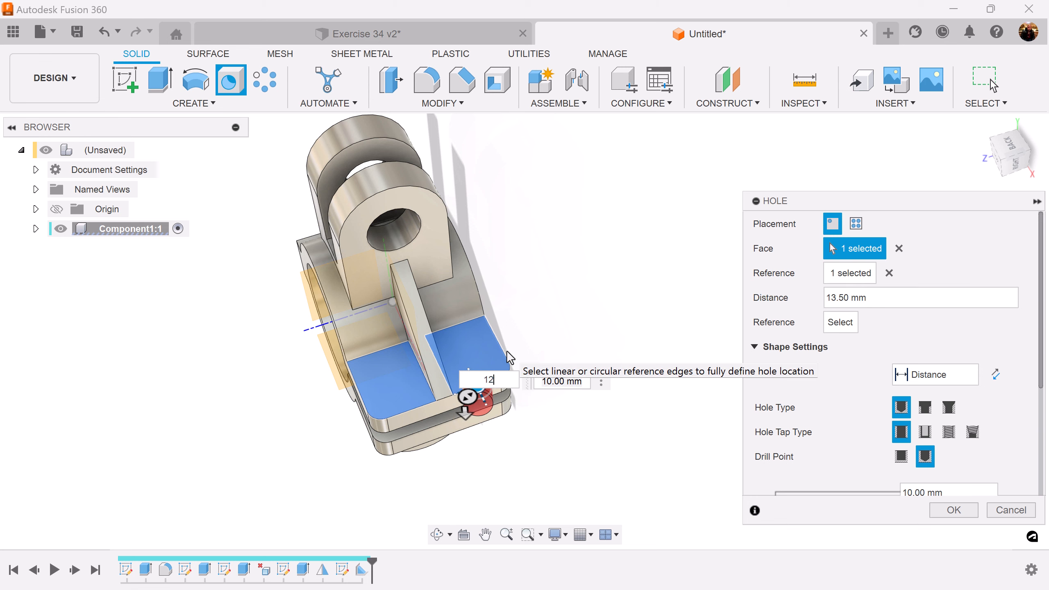
text(12)
key(Return)
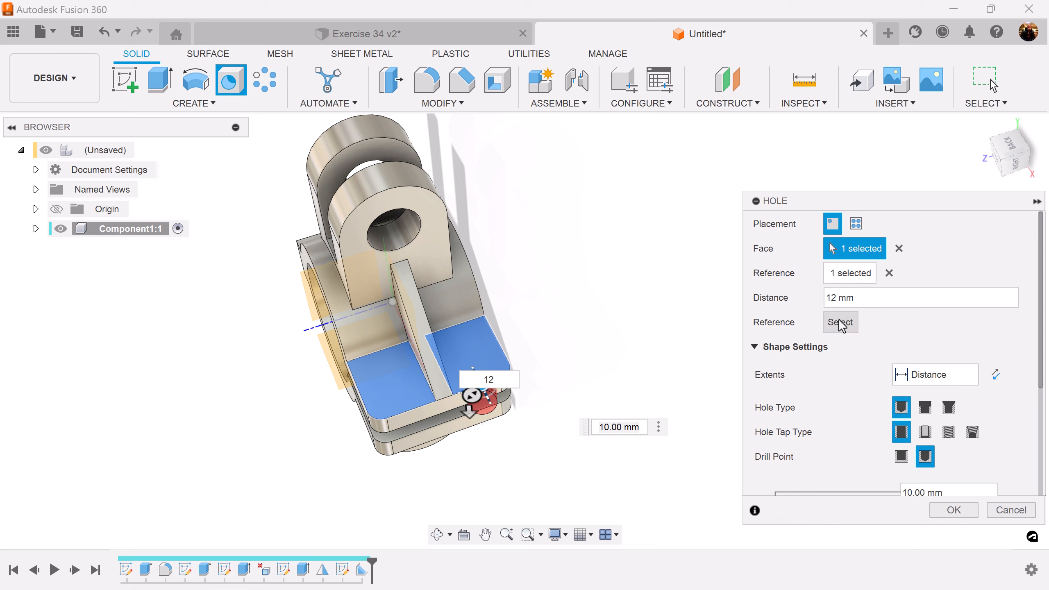
Reposition the hole, reference the arm's outer end edge, set both edge distances to 12 mm and create the hole
scroll(578, 347, up, 5)
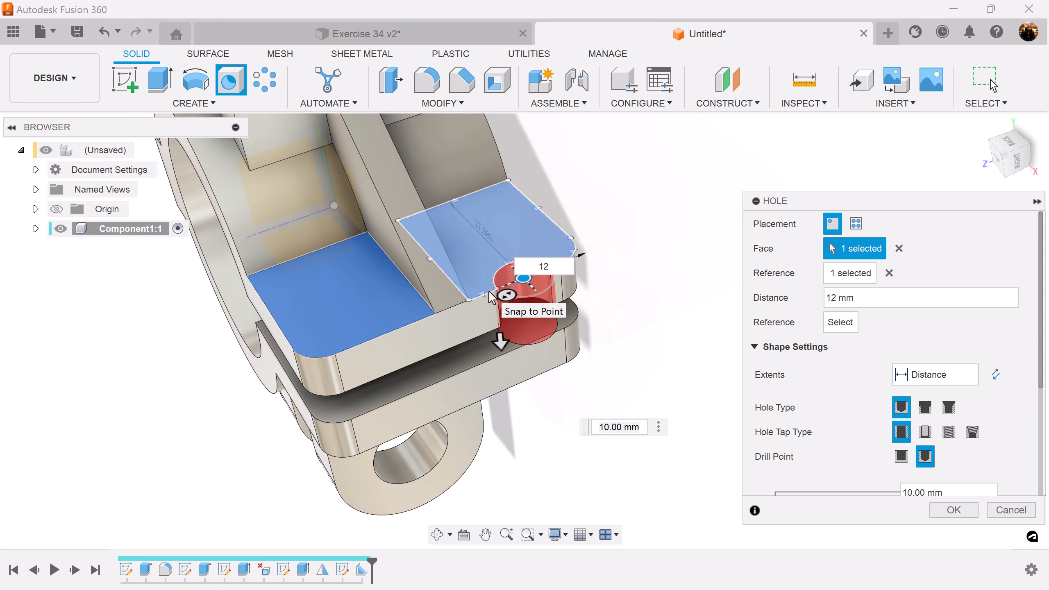
shift+middle_drag(494, 295, 588, 298)
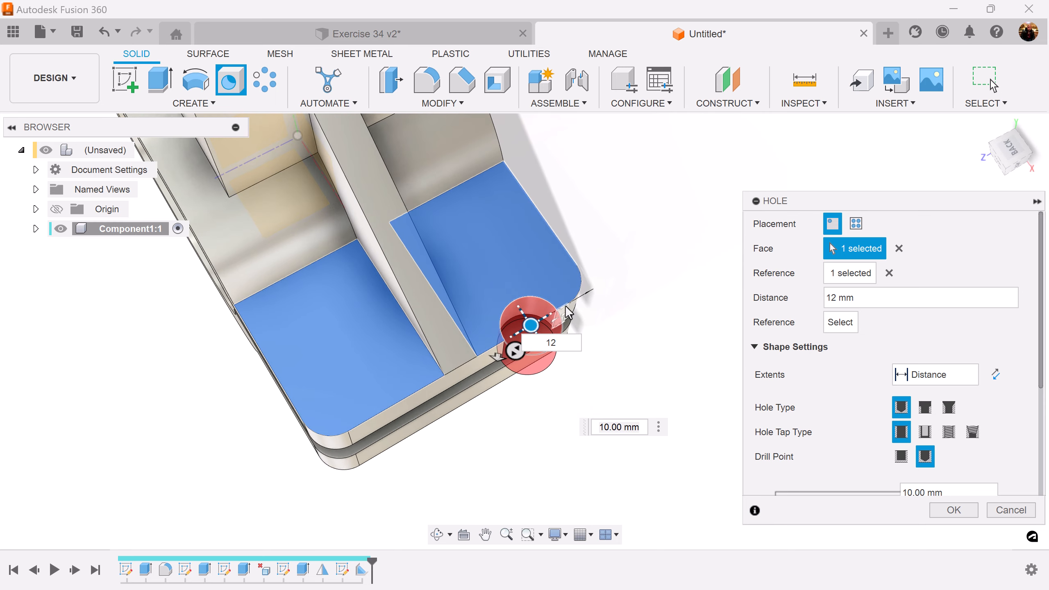
shift+middle_drag(485, 331, 501, 348)
drag(502, 348, 428, 299)
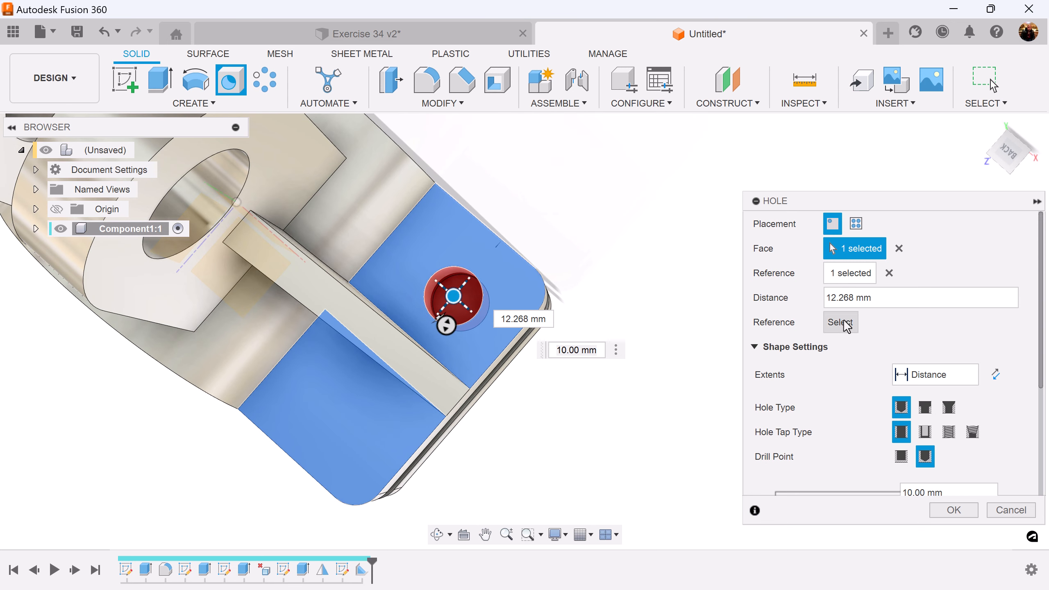
click(500, 353)
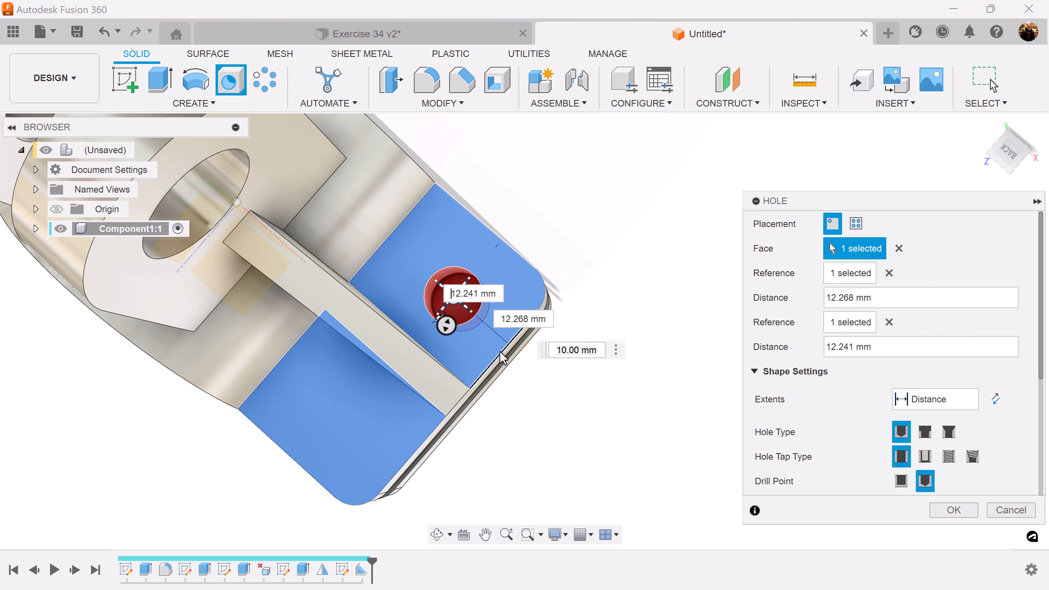
text(12)
key(Return)
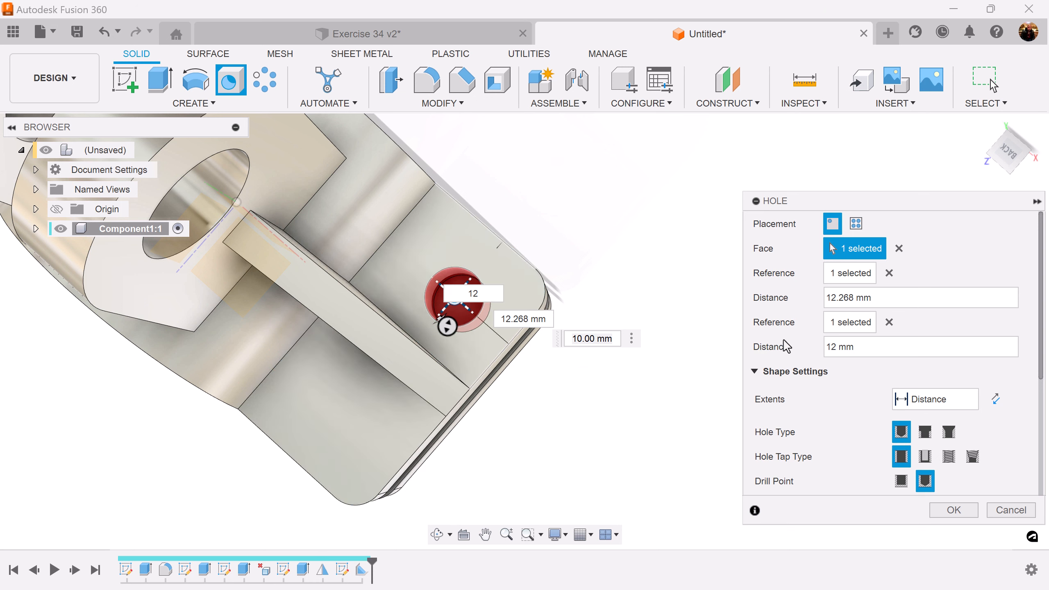
key(Return)
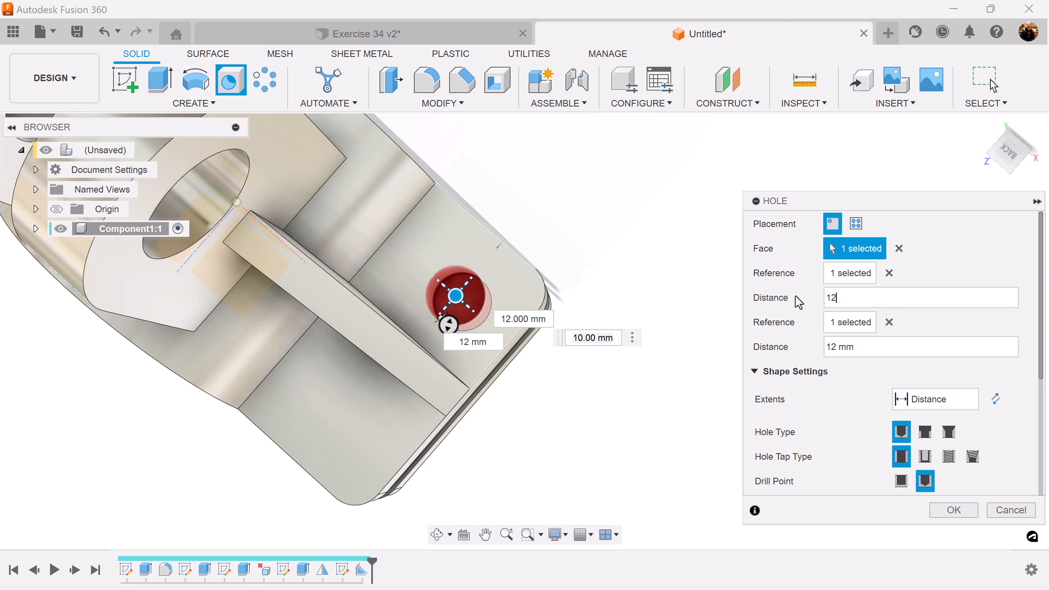
click(953, 510)
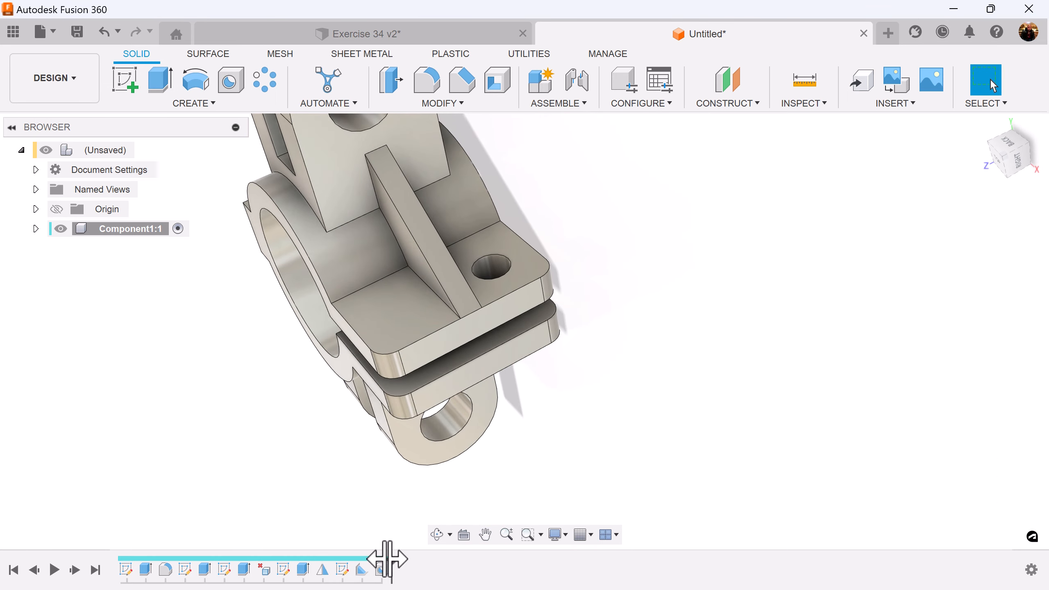
Edit the arm hole's extent to All so it cuts through both side arms
right_click(383, 571)
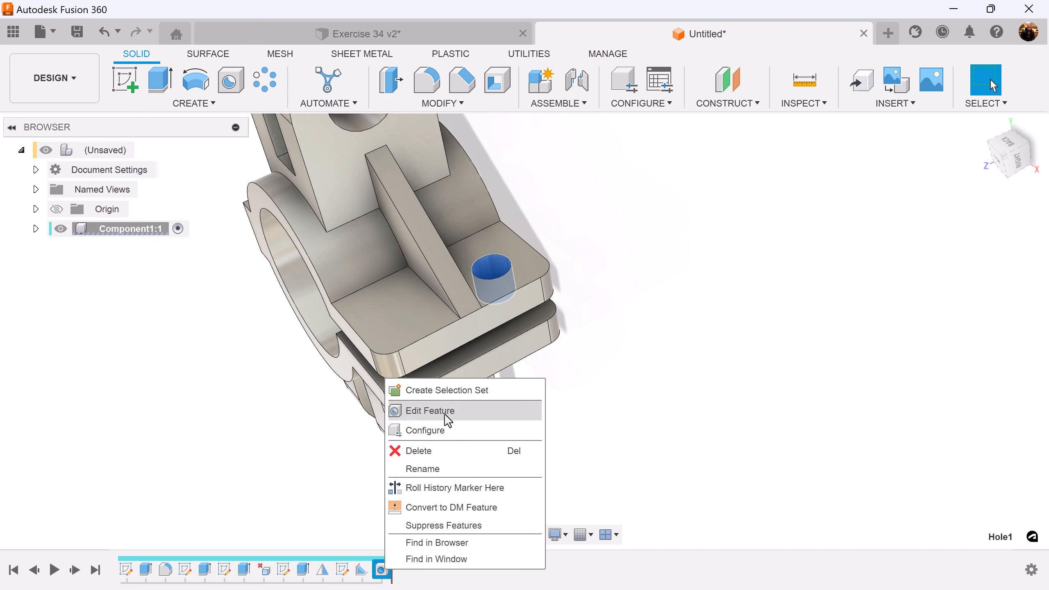
click(415, 411)
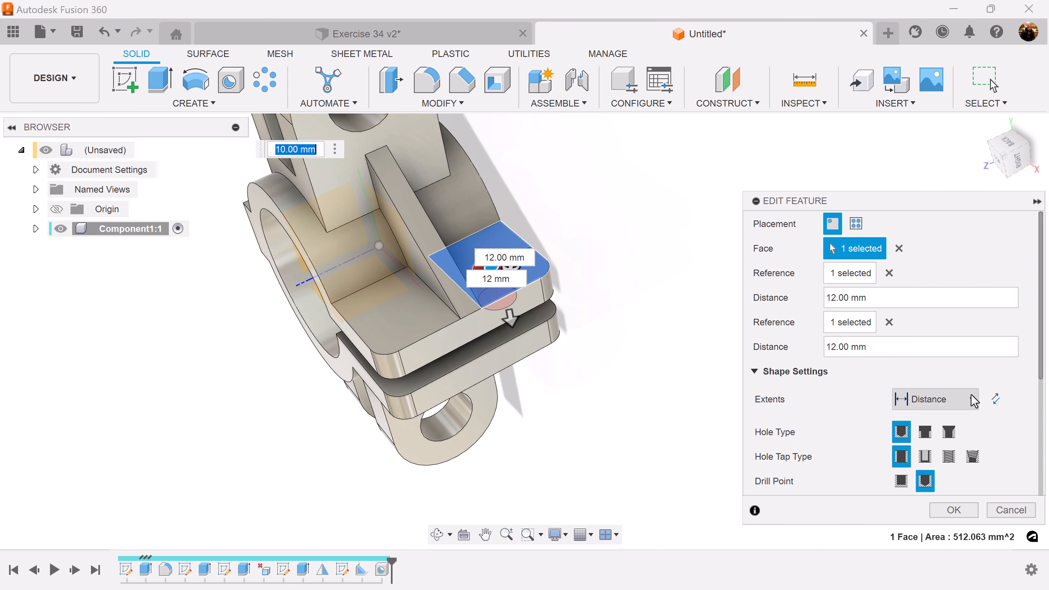
click(975, 400)
click(950, 452)
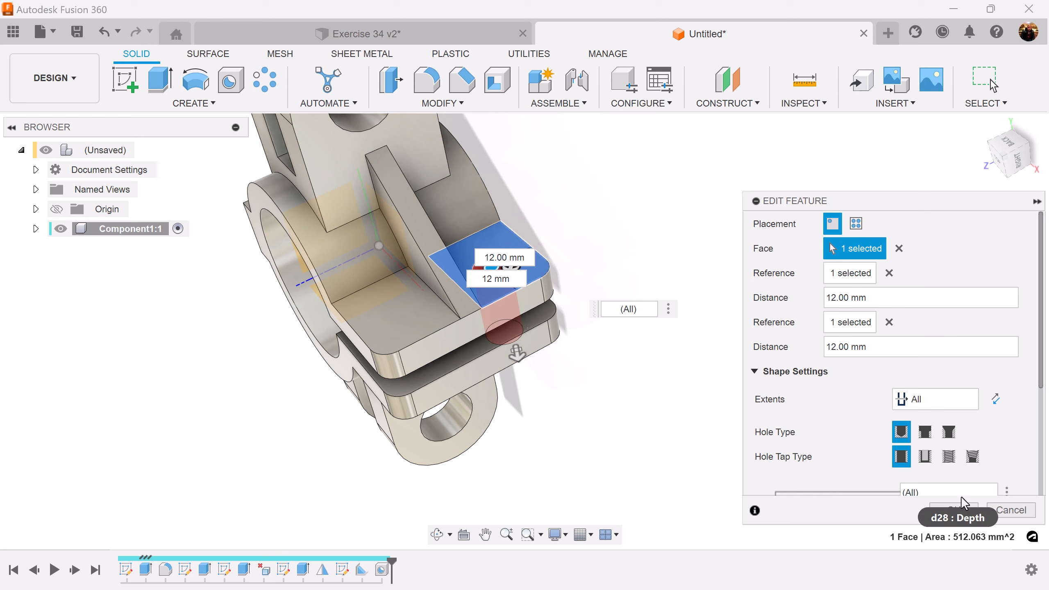
click(954, 509)
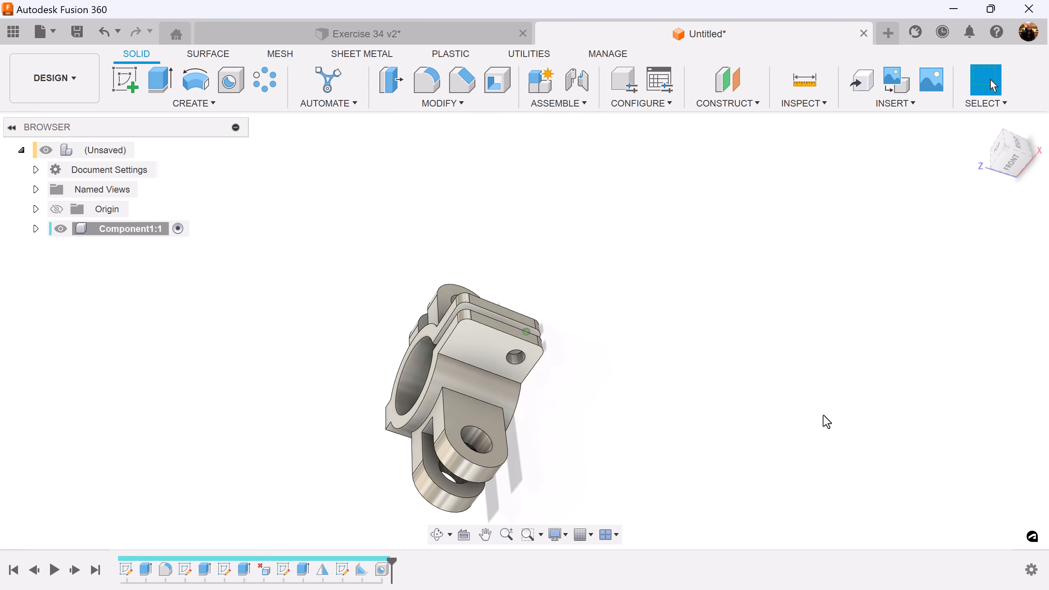
Mirror the hole feature across the origin plane through the ring's mid-height to the rib's other side
shift+middle_drag(826, 421, 686, 326)
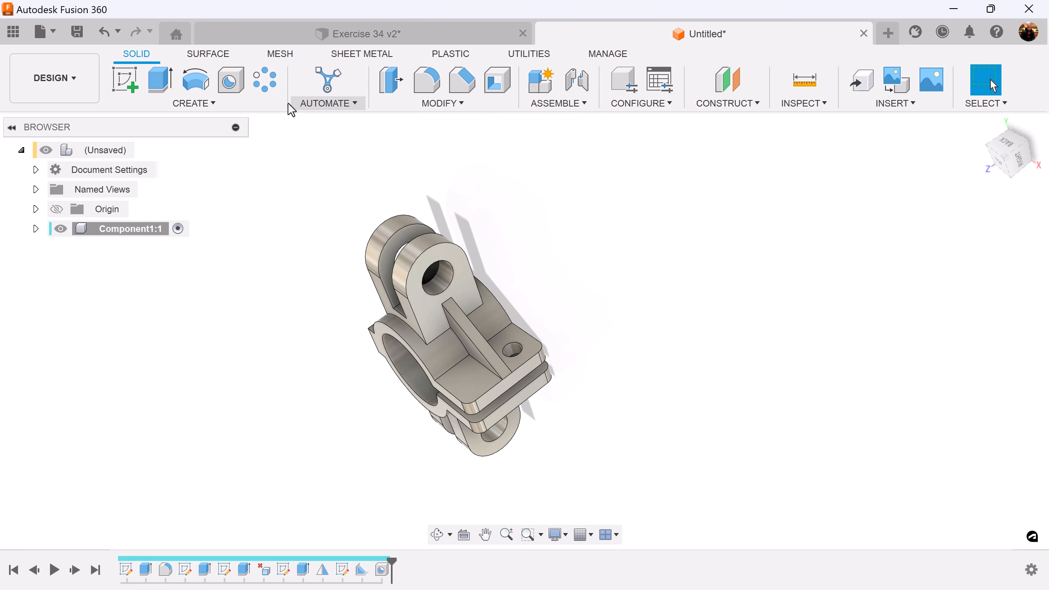
click(225, 109)
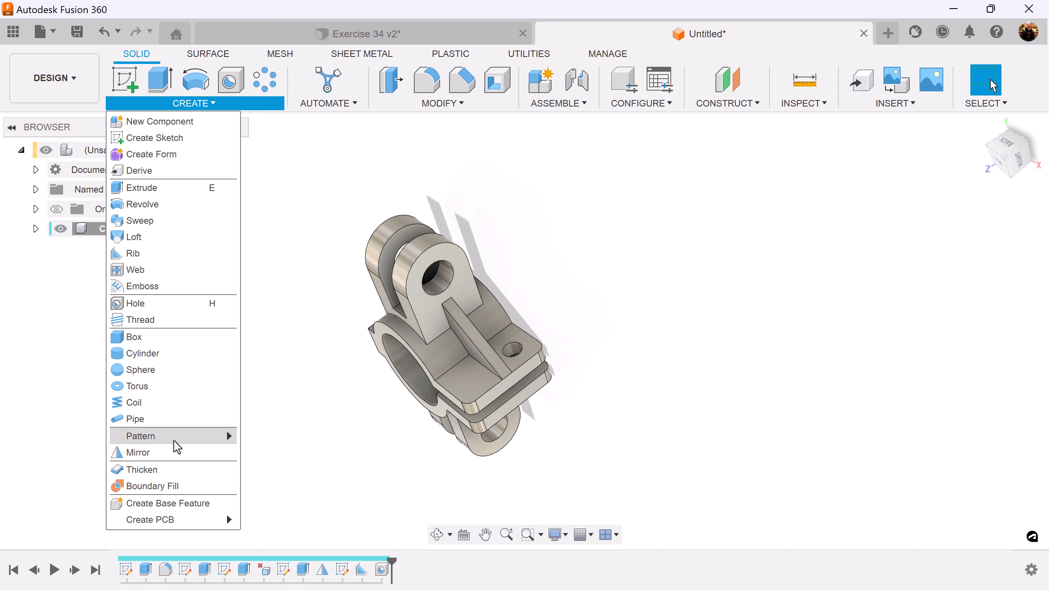
click(173, 453)
shift+middle_drag(880, 471, 461, 493)
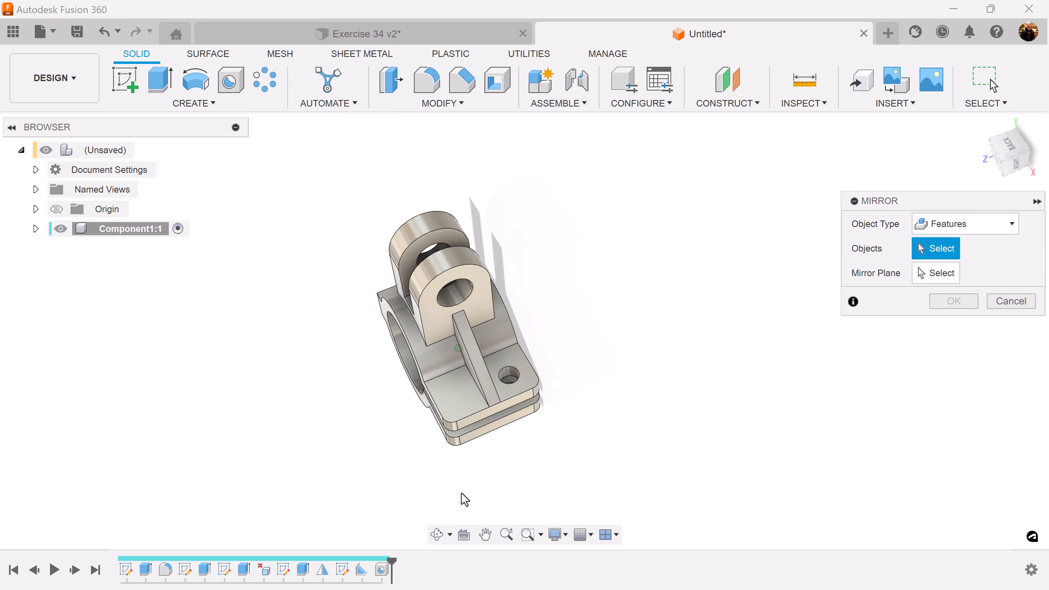
click(388, 572)
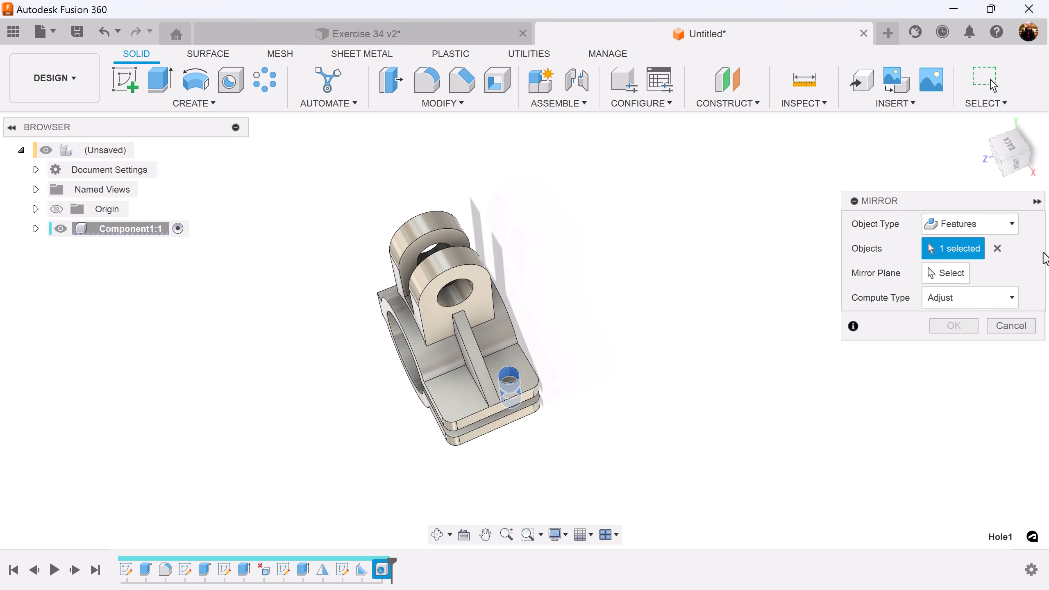
click(958, 273)
shift+middle_drag(831, 266, 483, 355)
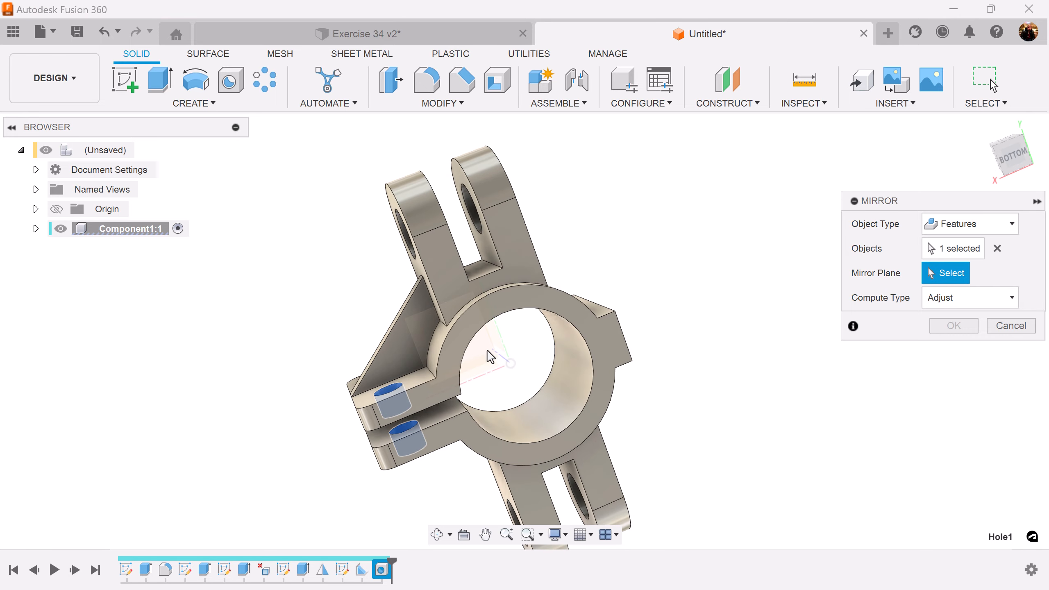
click(485, 355)
shift+middle_drag(727, 371, 719, 462)
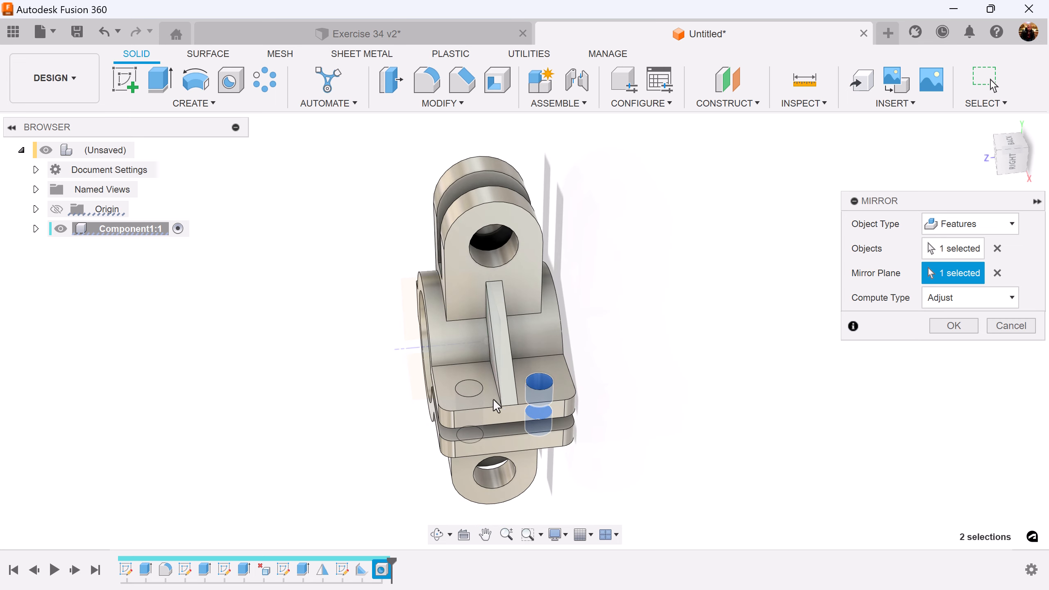
click(954, 326)
Fillet the edges of the whole bracket by selecting the entire body, and return to the home view
shift+middle_drag(863, 333, 517, 140)
click(426, 76)
shift+middle_drag(442, 124, 342, 169)
drag(342, 163, 657, 502)
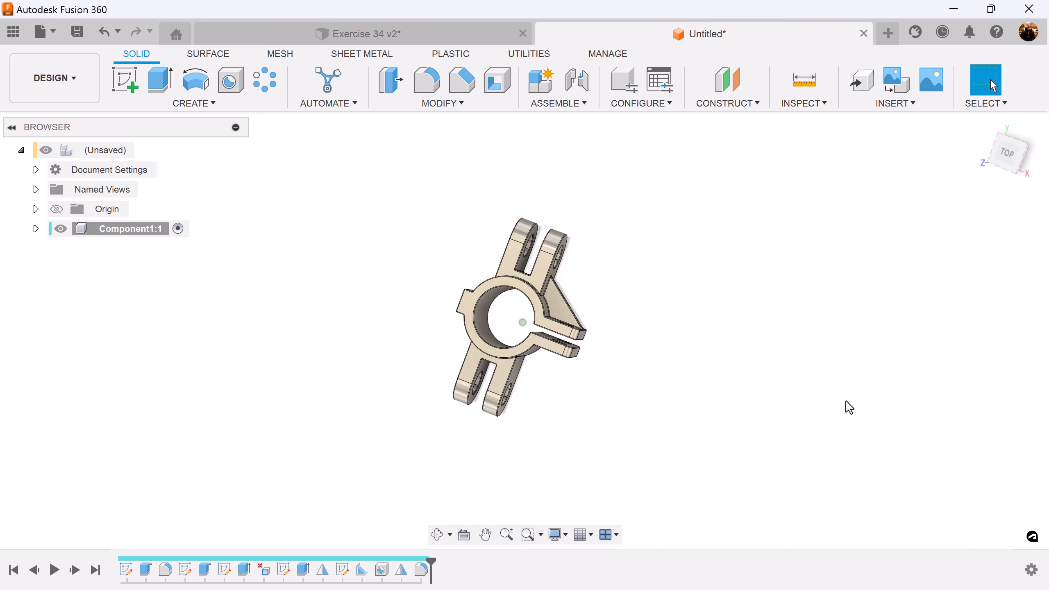
click(983, 128)
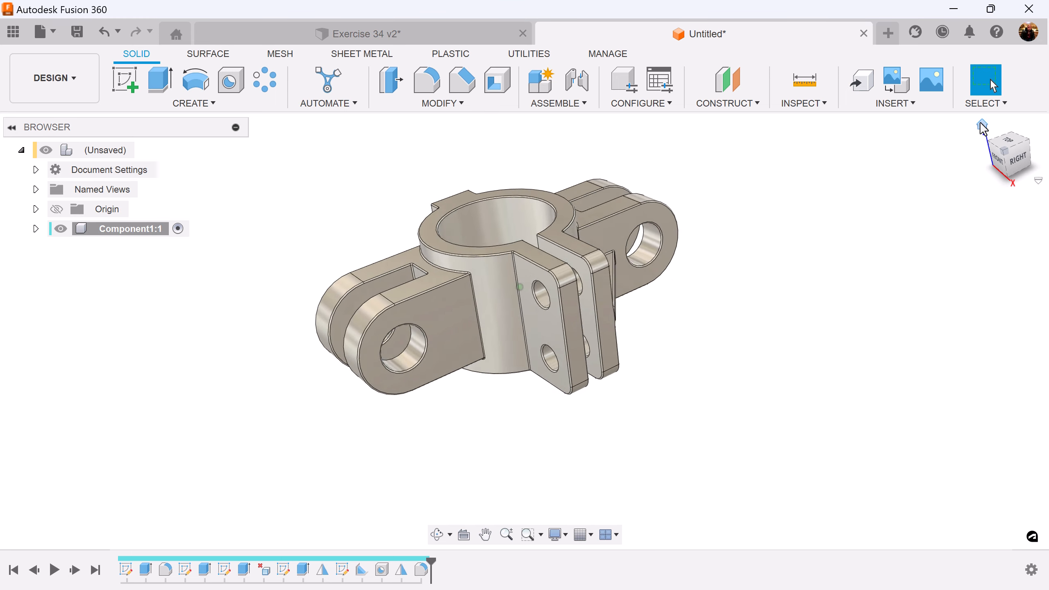